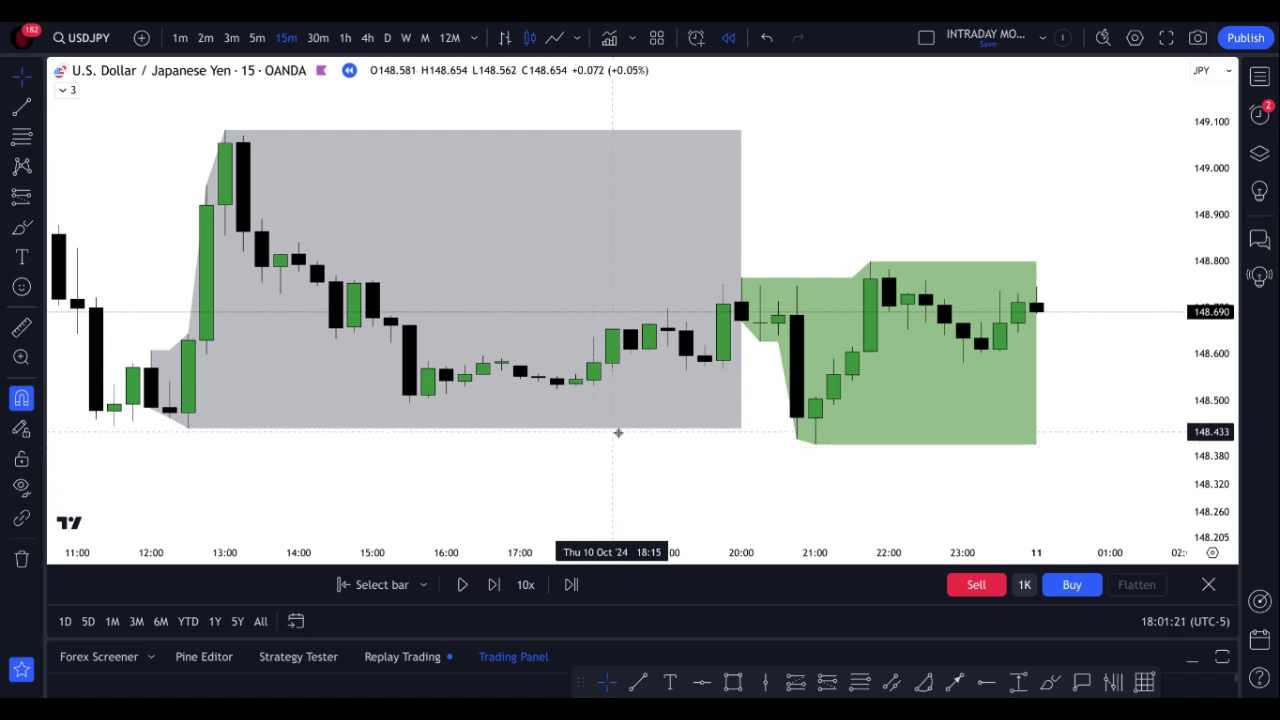
Draw vertical lines at Thu 10 Oct 12:00, 20:00 and Fri 11 Oct 00:00, then restart replay from 20:00
{"action": "left_click", "coordinate": [765, 682]}
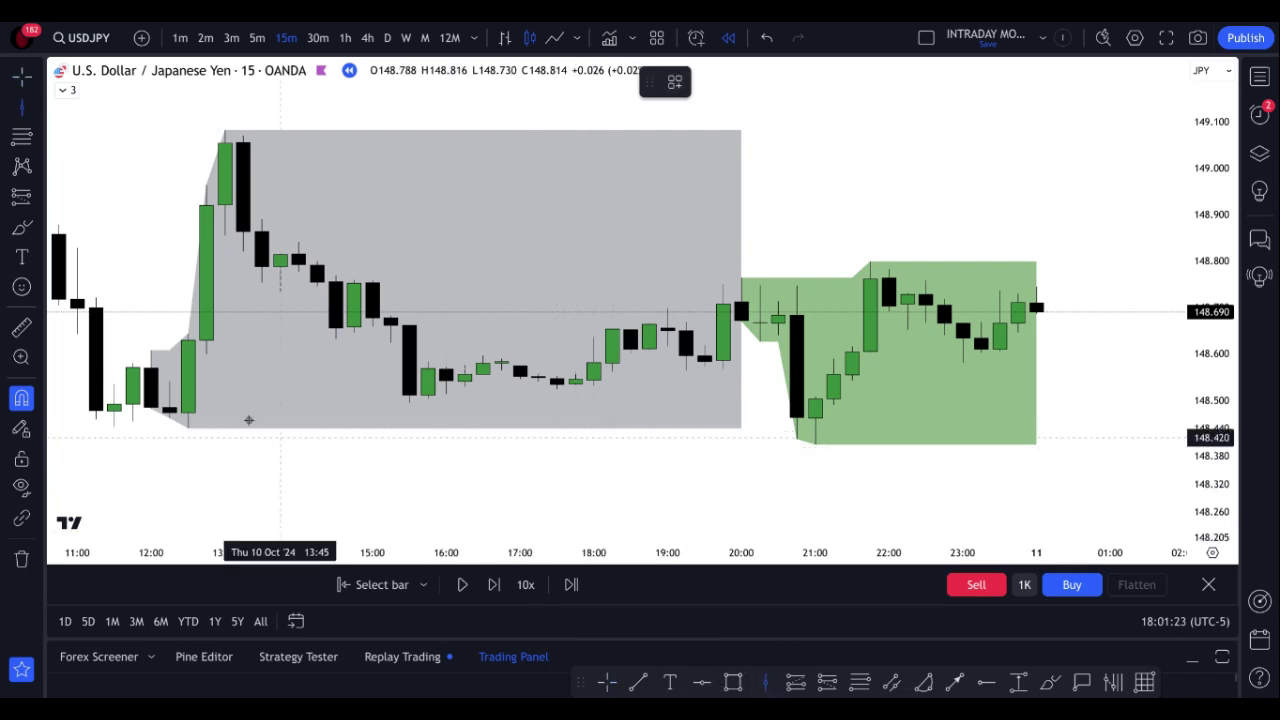
{"action": "left_click", "coordinate": [150, 430]}
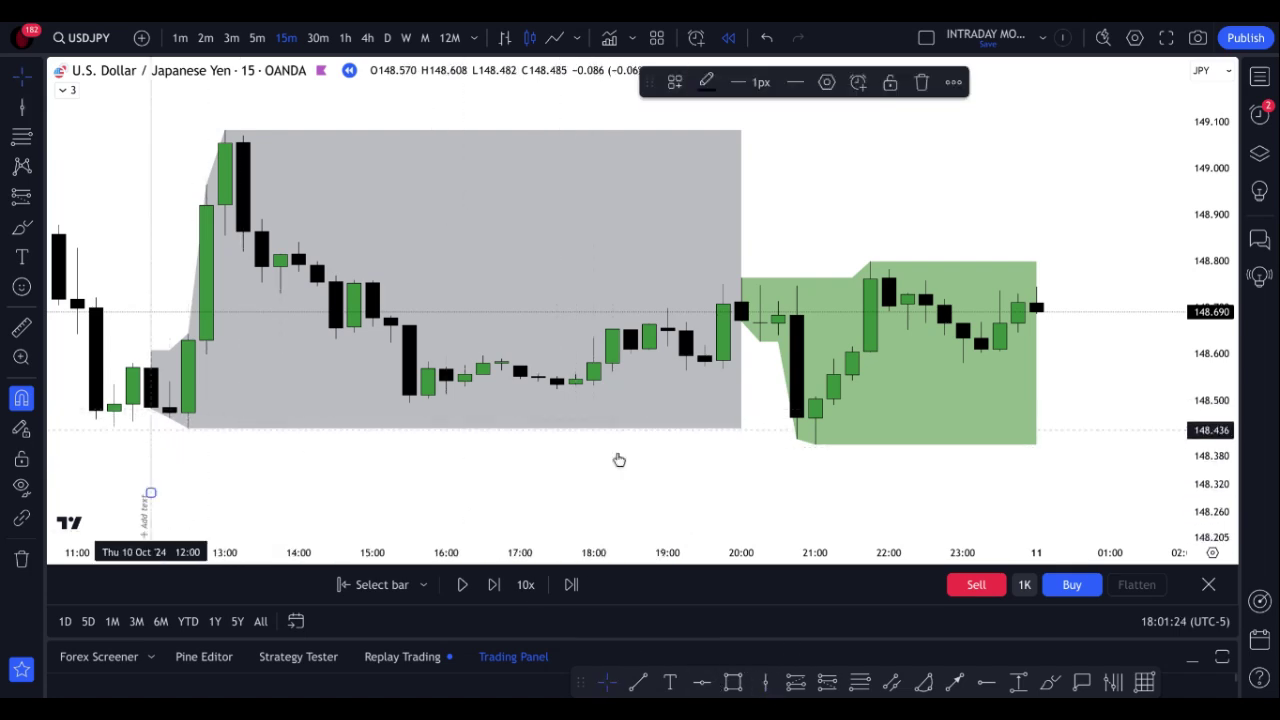
{"action": "left_click", "coordinate": [766, 682]}
{"action": "left_click", "coordinate": [743, 500]}
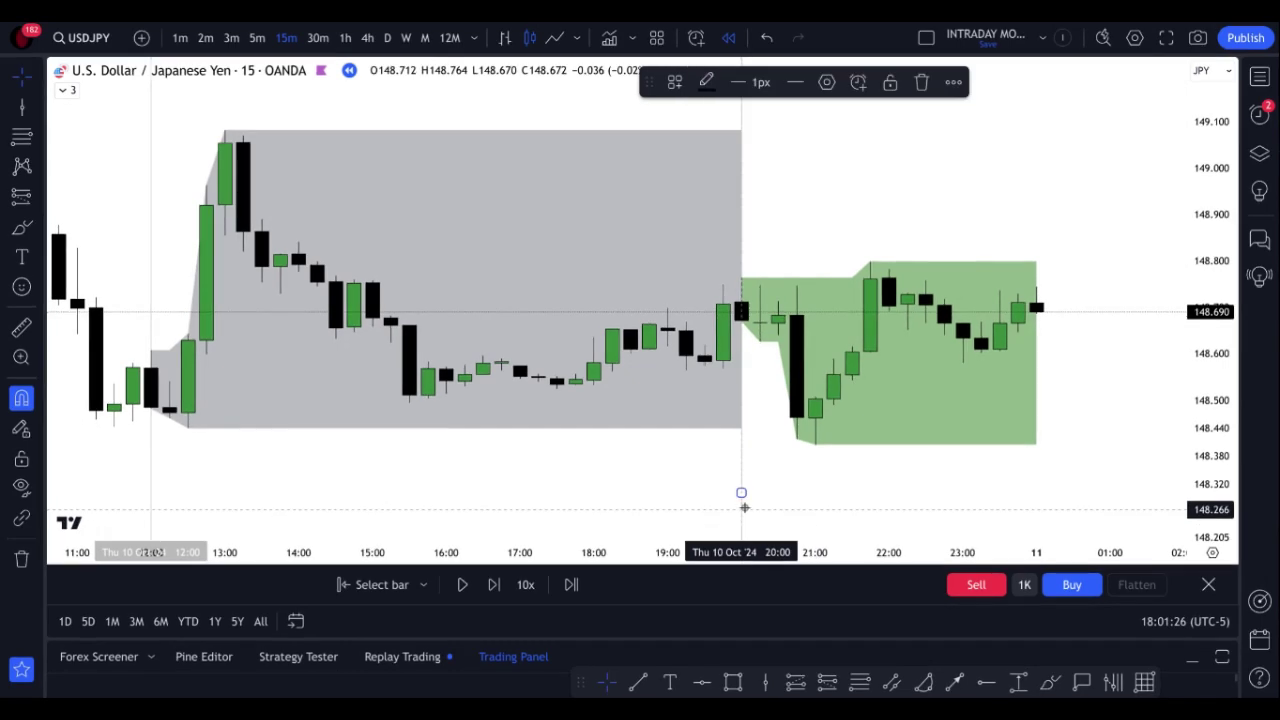
{"action": "left_click", "coordinate": [766, 682]}
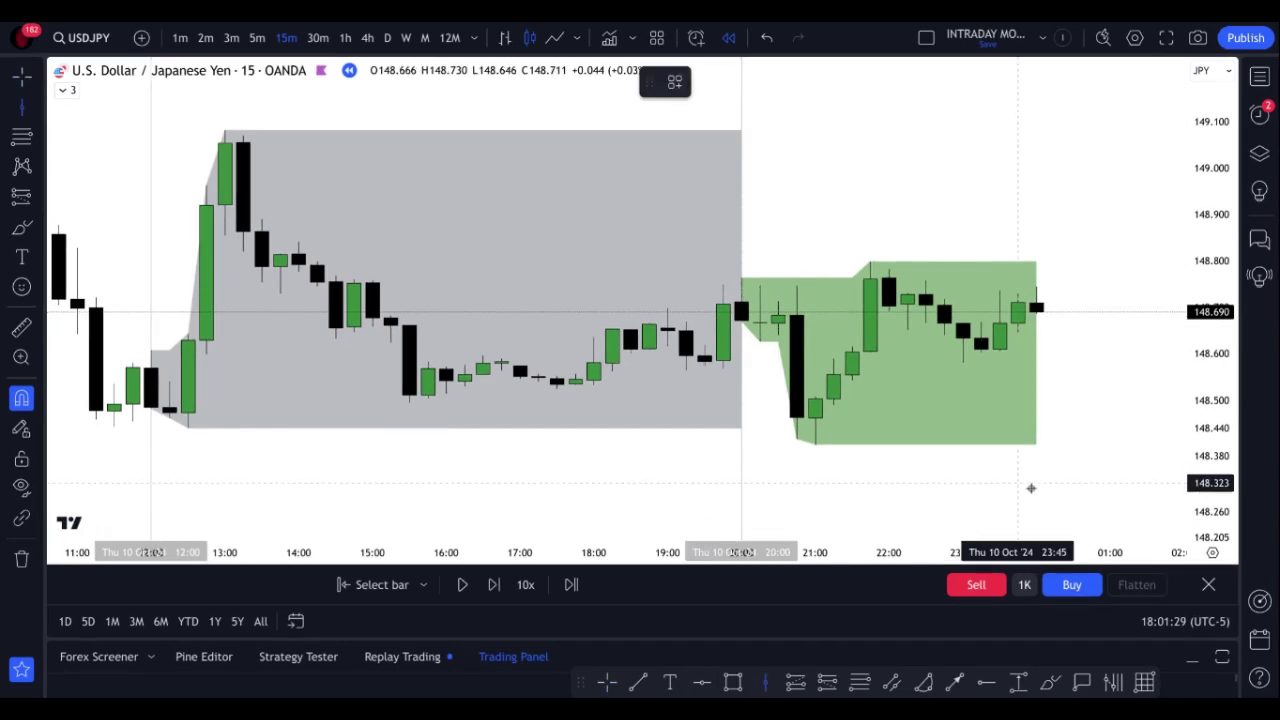
{"action": "left_click", "coordinate": [1040, 489]}
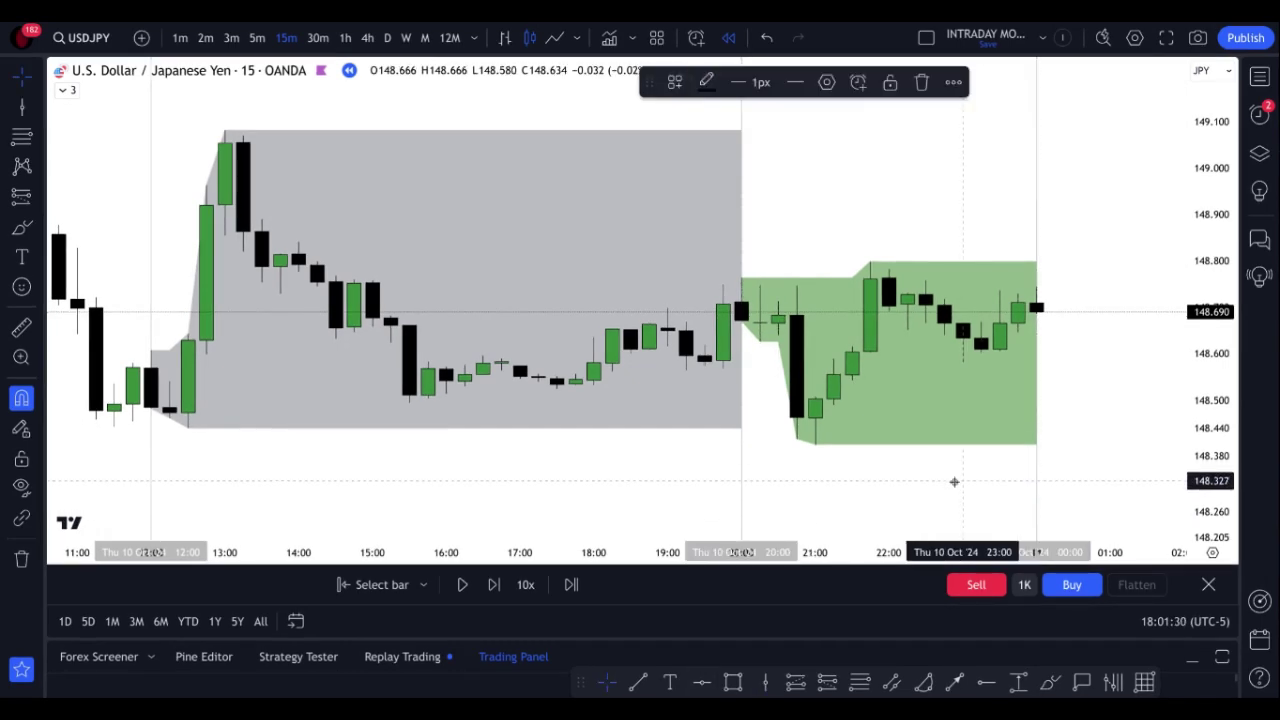
{"action": "left_click", "coordinate": [382, 585]}
{"action": "left_click", "coordinate": [759, 452]}
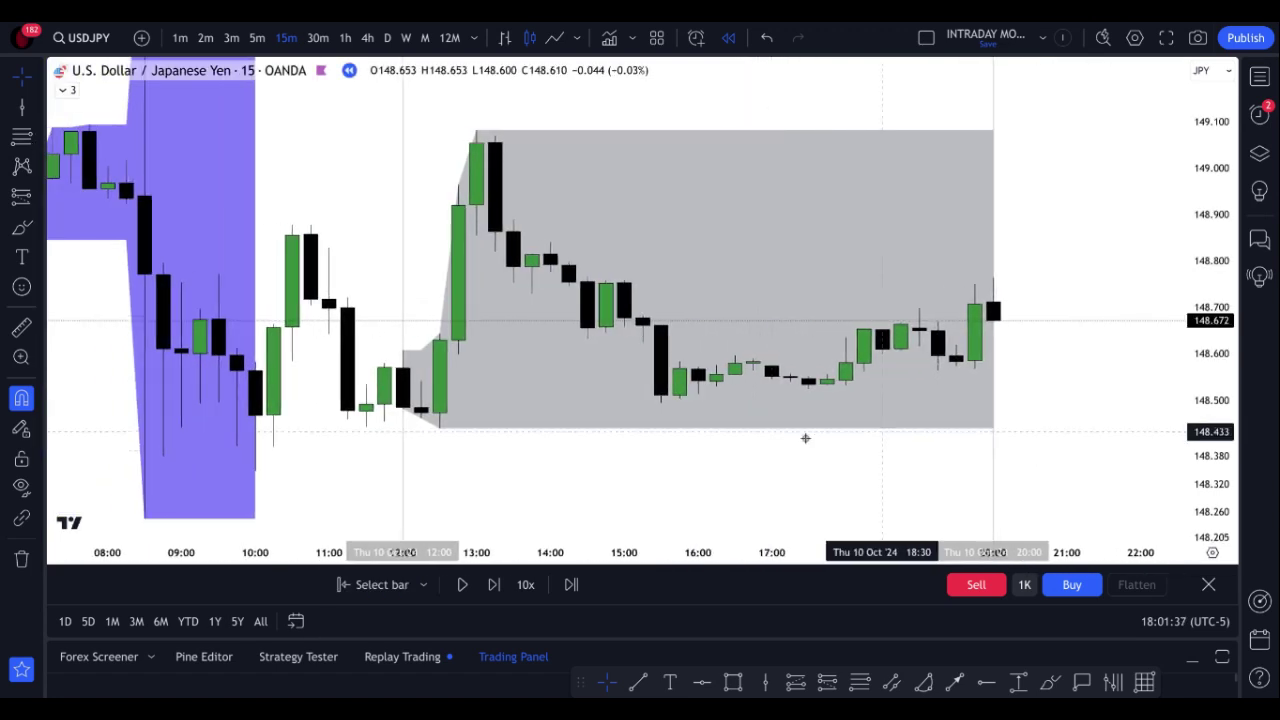
Draw a blue level line at the grey range's 148.440 low, extended to Friday 00:00
{"action": "left_click_drag", "start_coordinate": [806, 437], "coordinate": [632, 445]}
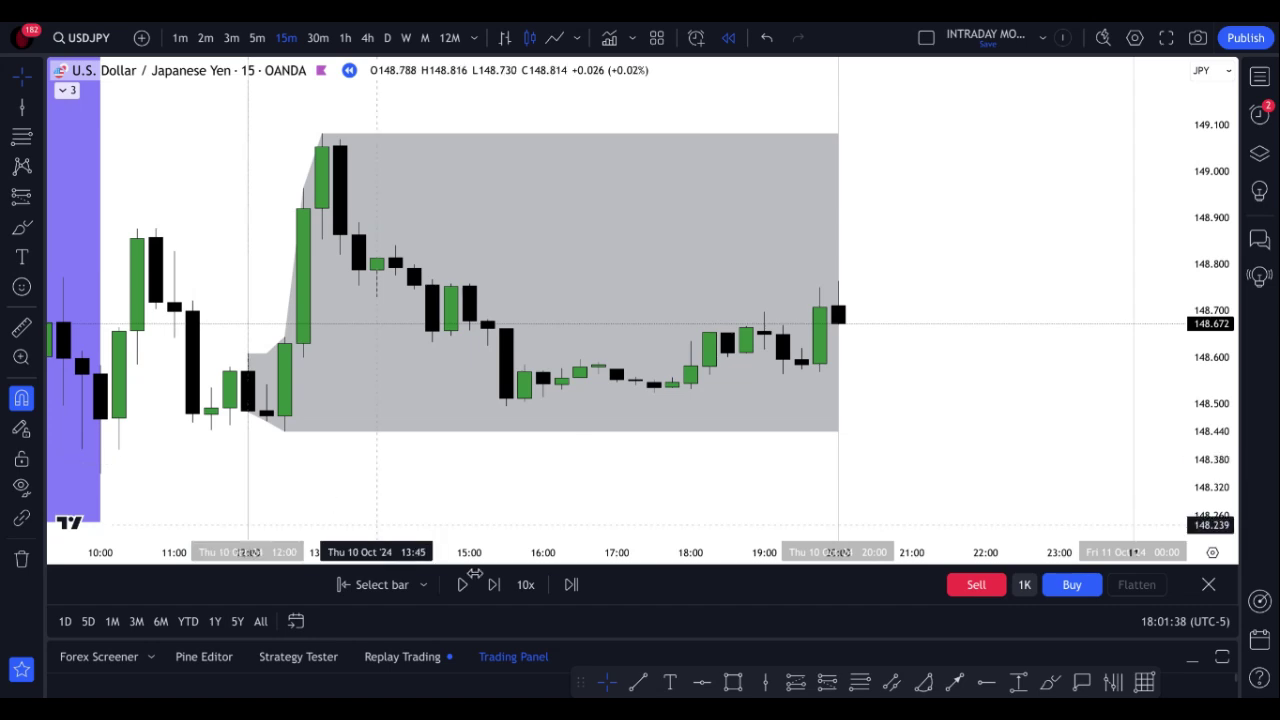
{"action": "left_click", "coordinate": [638, 681]}
{"action": "left_click", "coordinate": [284, 431]}
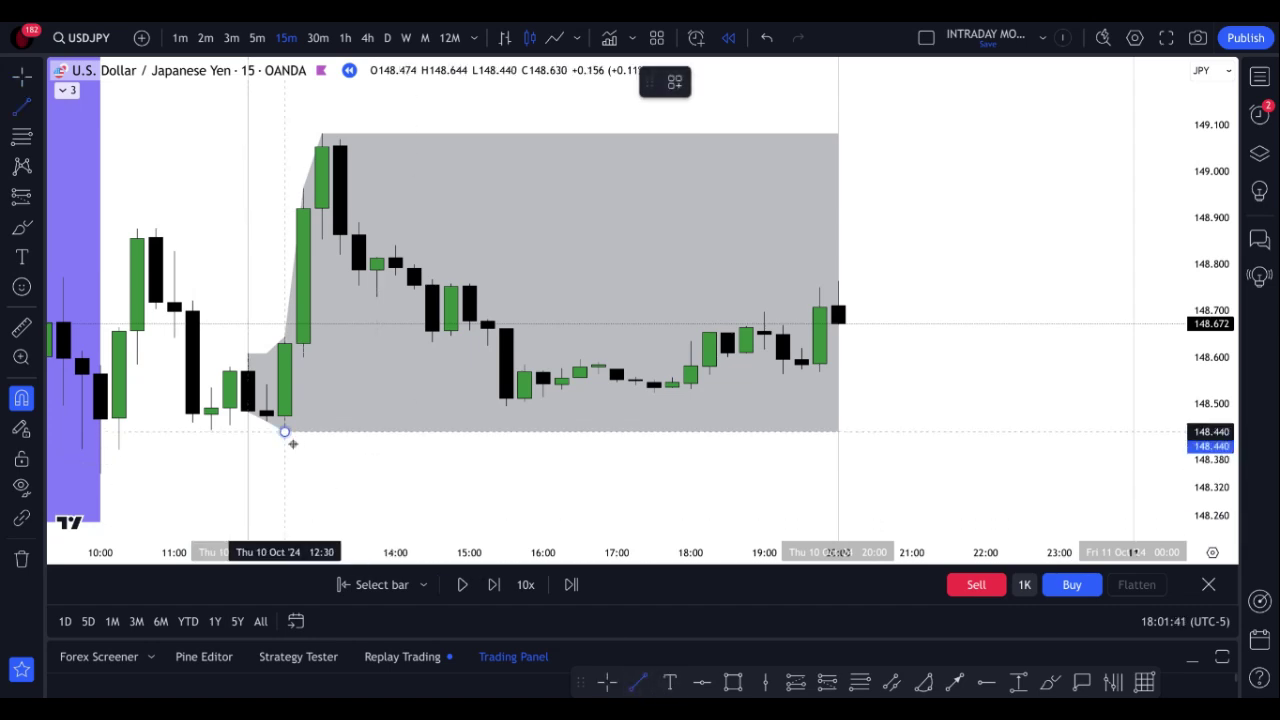
{"action": "left_click", "coordinate": [1128, 460]}
{"action": "left_click", "coordinate": [796, 84]}
{"action": "left_click", "coordinate": [790, 117]}
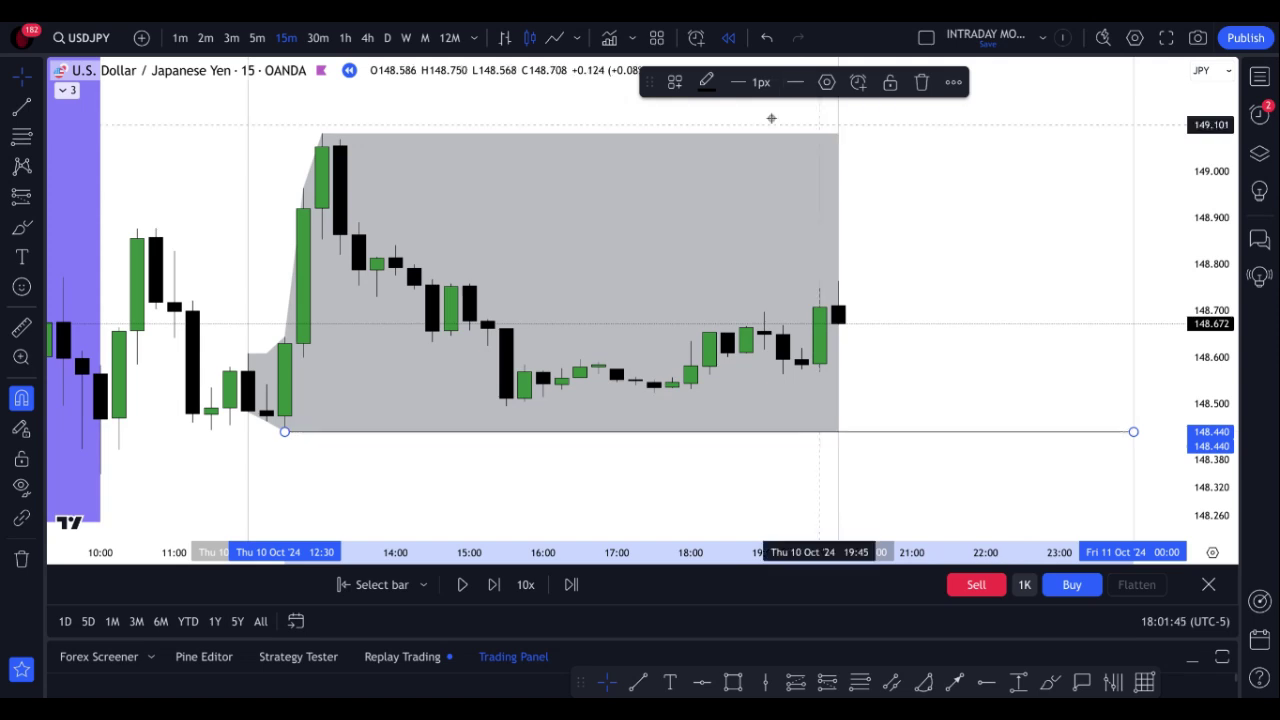
{"action": "left_click", "coordinate": [706, 82]}
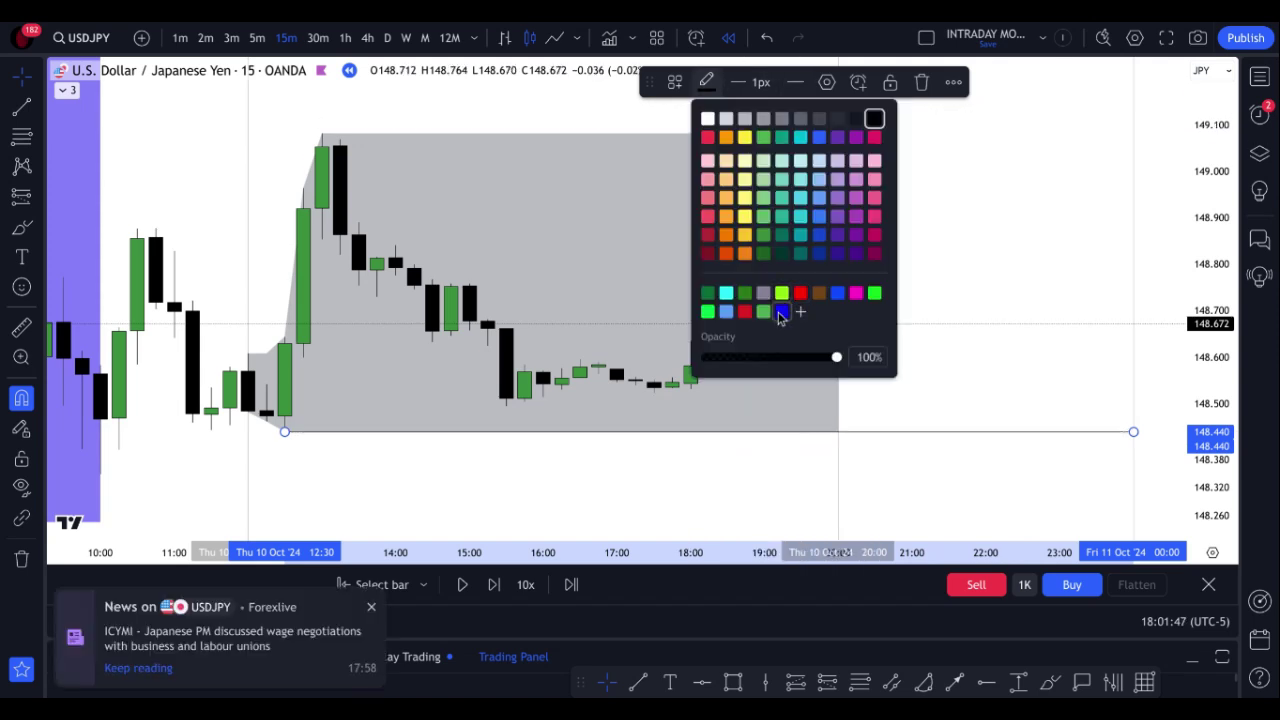
{"action": "left_click", "coordinate": [781, 313]}
{"action": "left_click", "coordinate": [371, 607]}
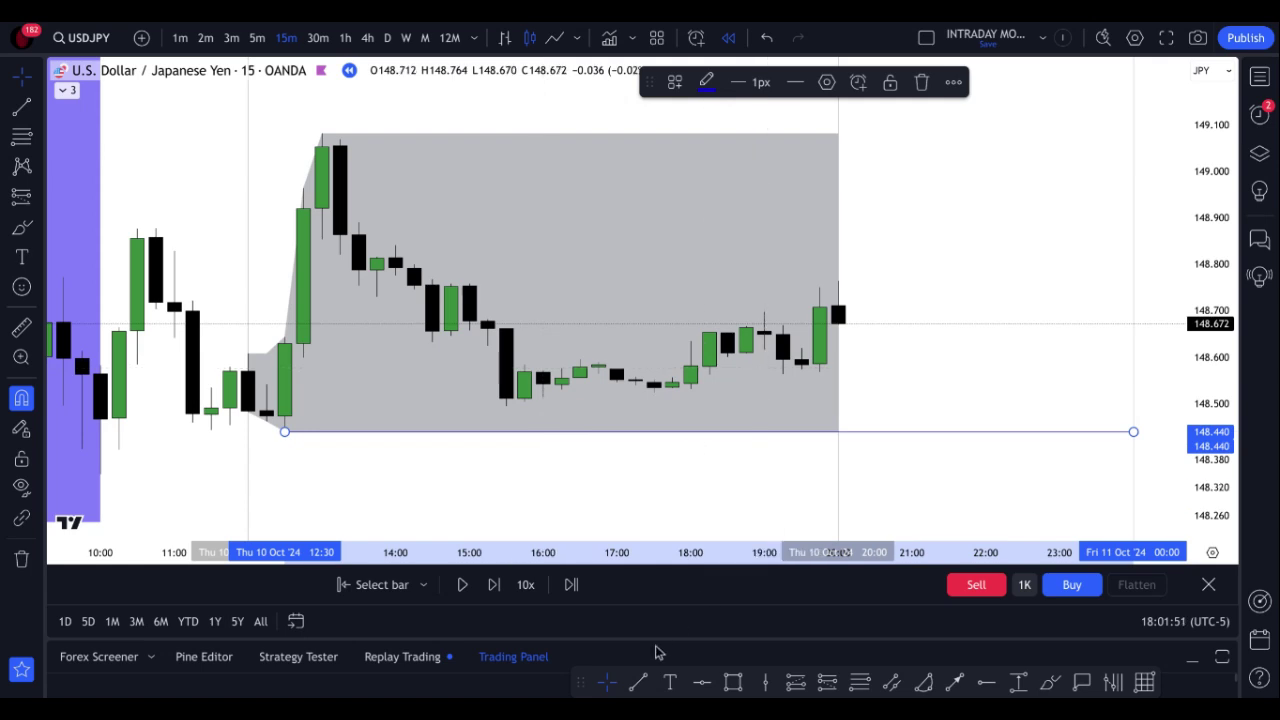
Draw a red level line at the grey range's 149.082 high, extended to Friday 00:00
{"action": "left_click", "coordinate": [638, 682]}
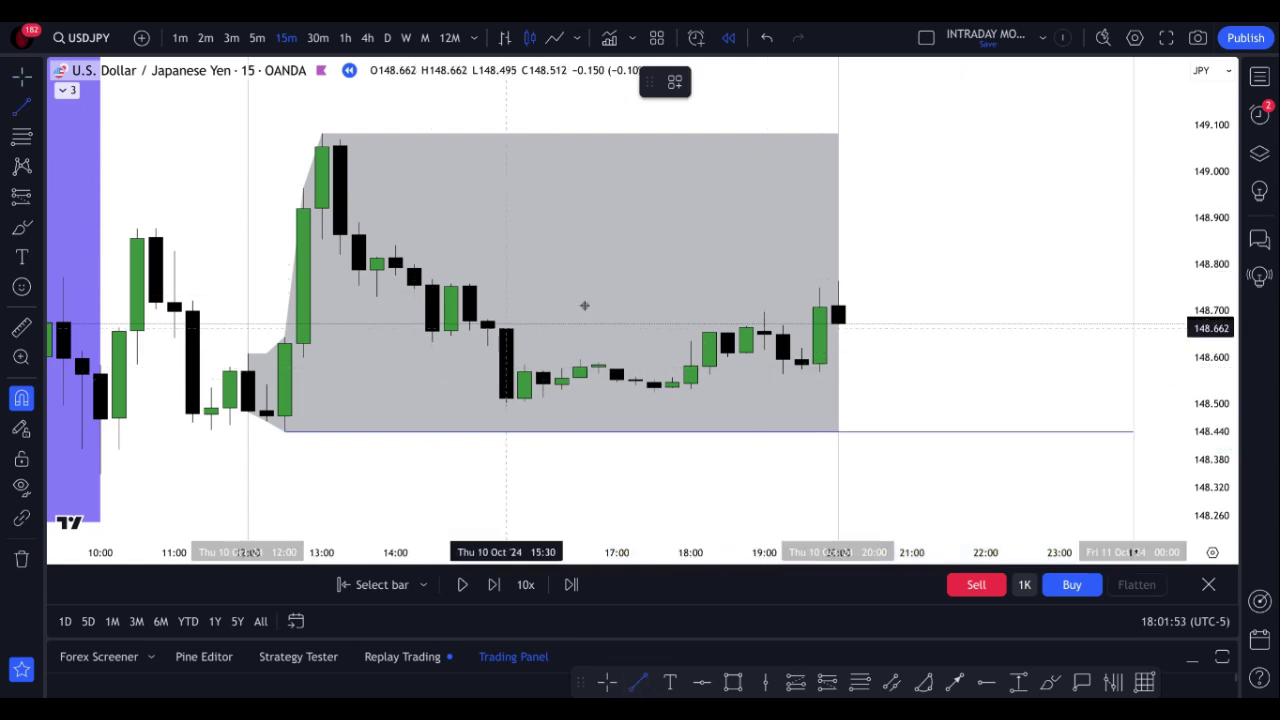
{"action": "left_click", "coordinate": [321, 133]}
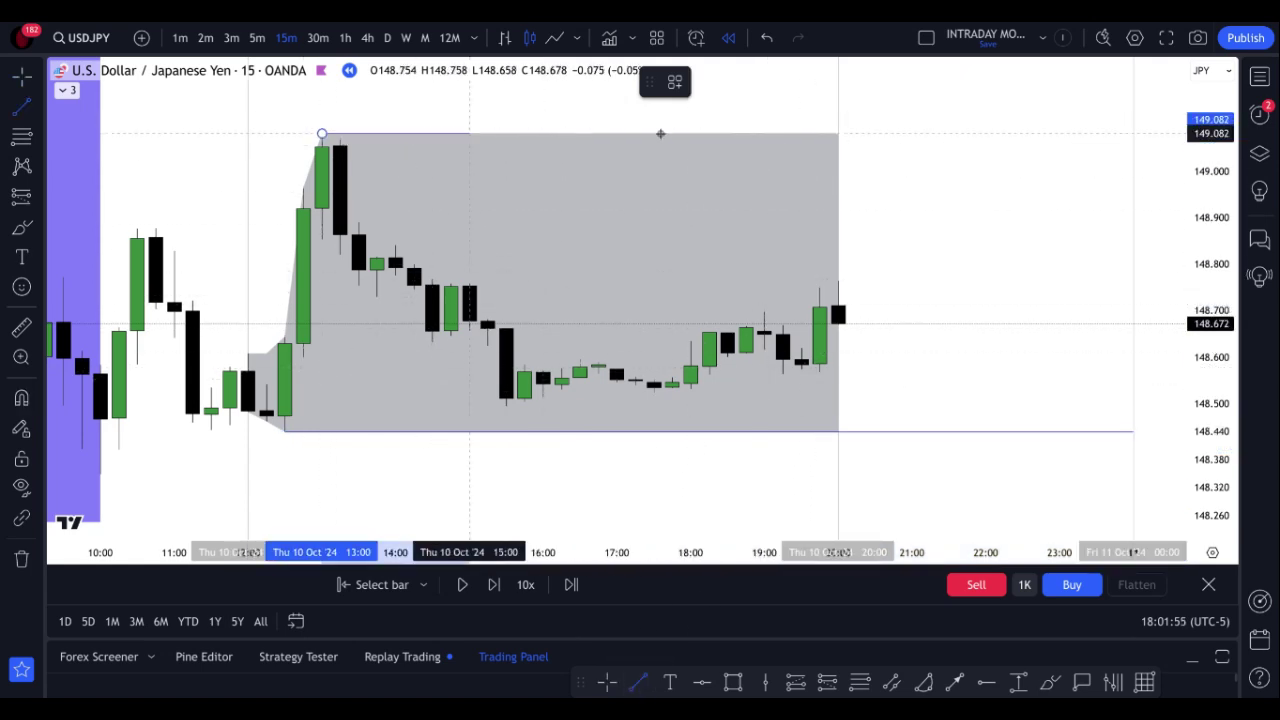
{"action": "left_click", "coordinate": [1131, 156]}
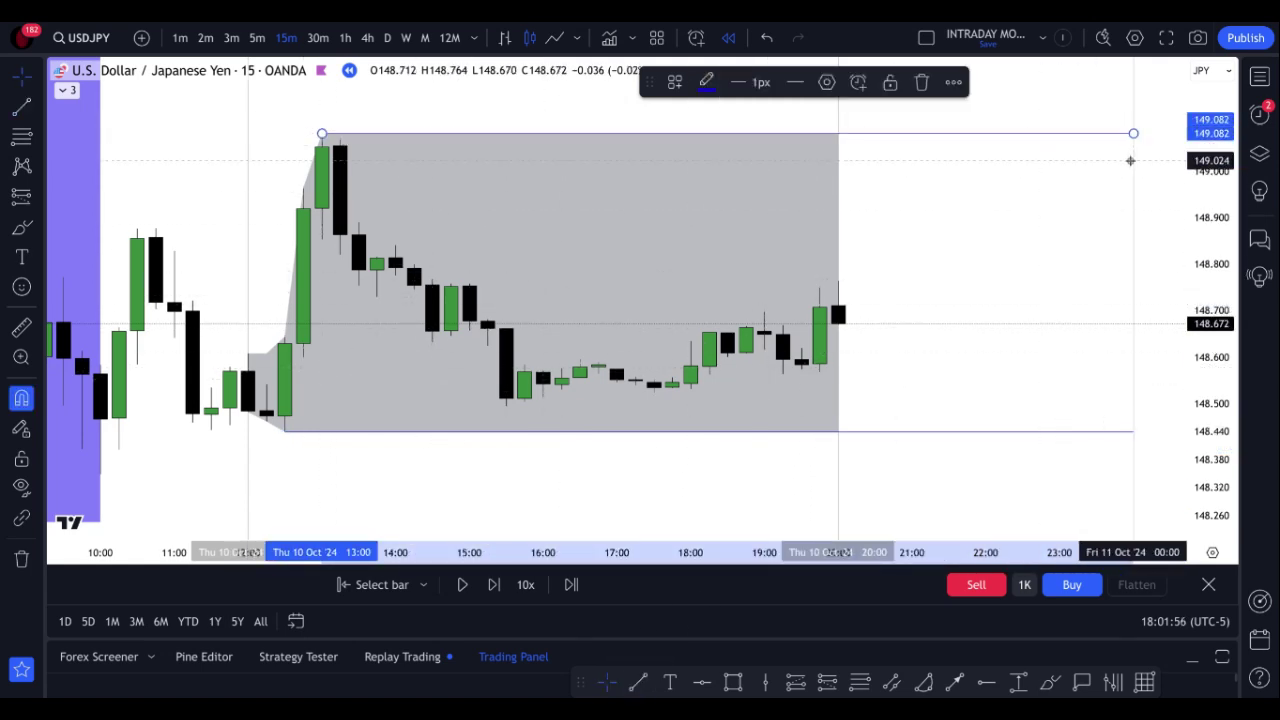
{"action": "left_click", "coordinate": [706, 81]}
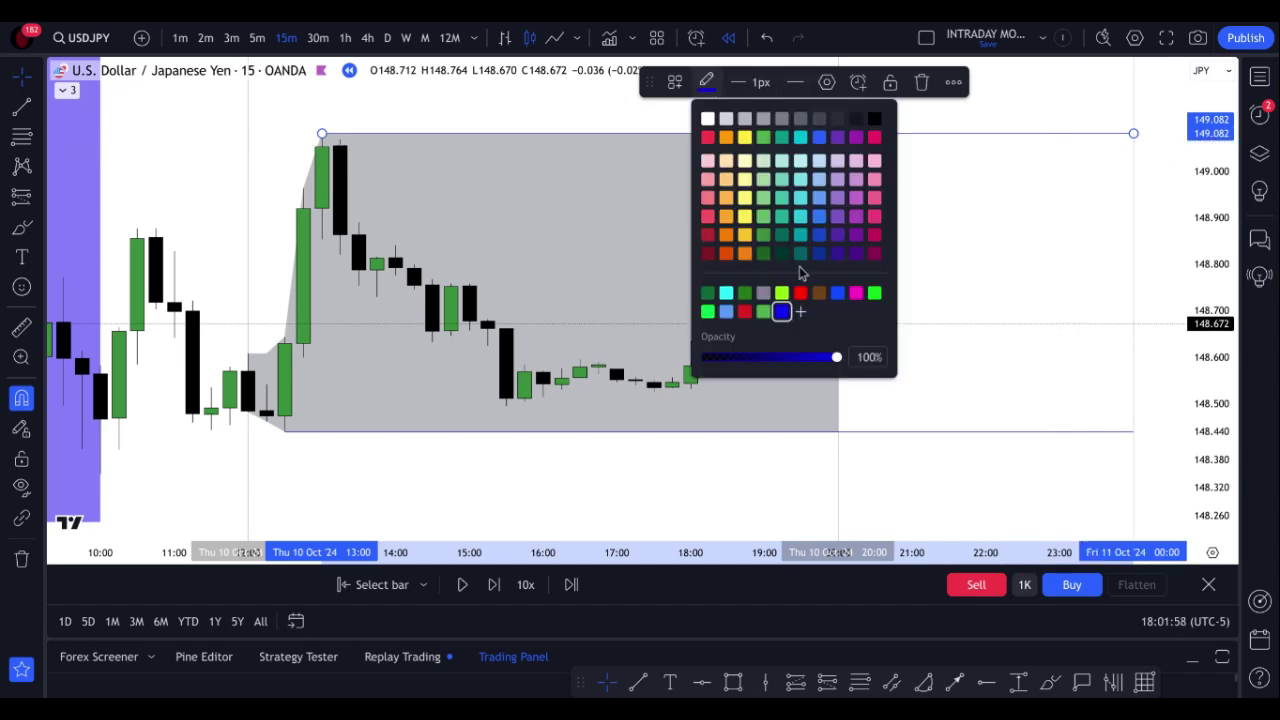
{"action": "left_click", "coordinate": [745, 312]}
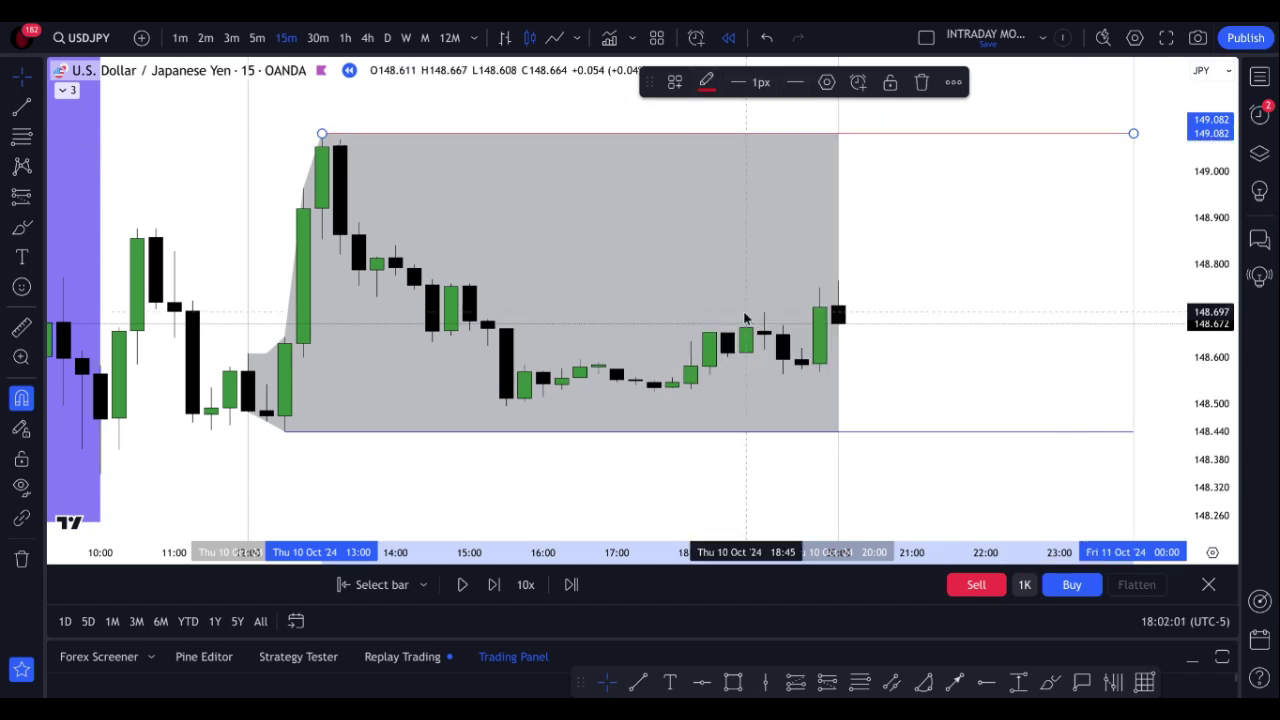
{"action": "key", "text": "Escape"}
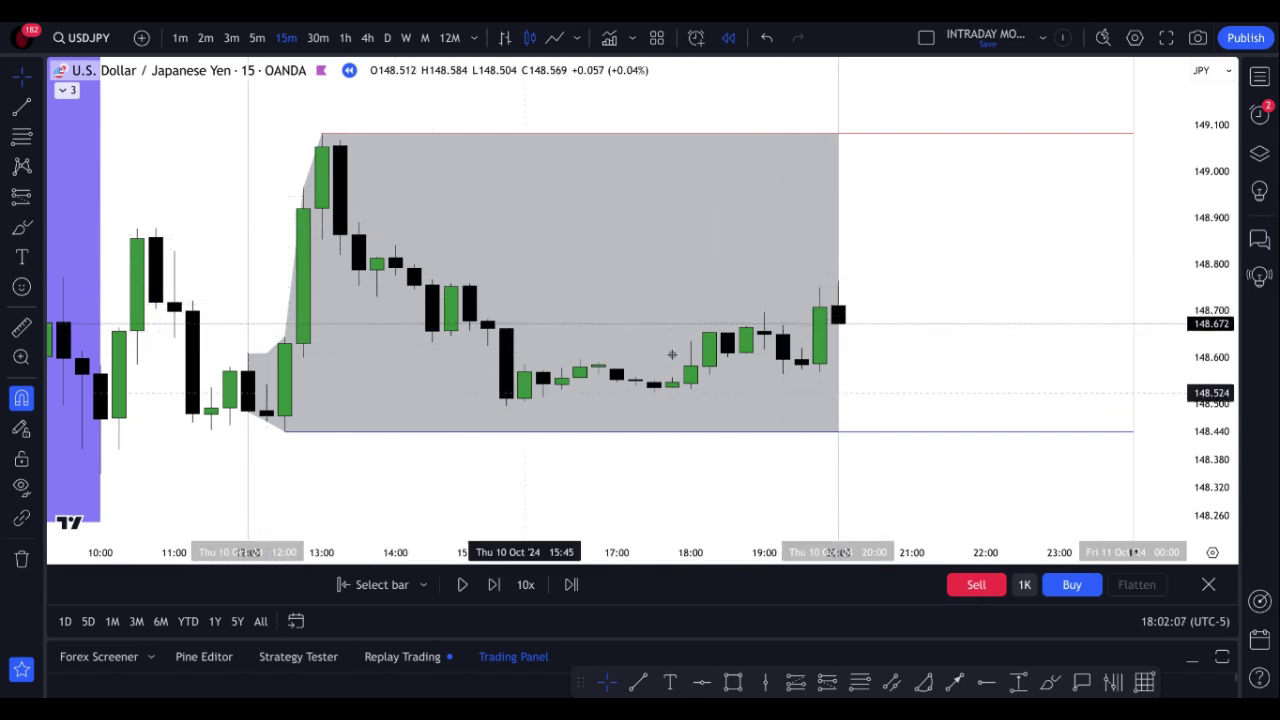
Draw level lines to midnight at 148.841 (red) and 148.495 (blue)
{"action": "key", "text": "alt+t"}
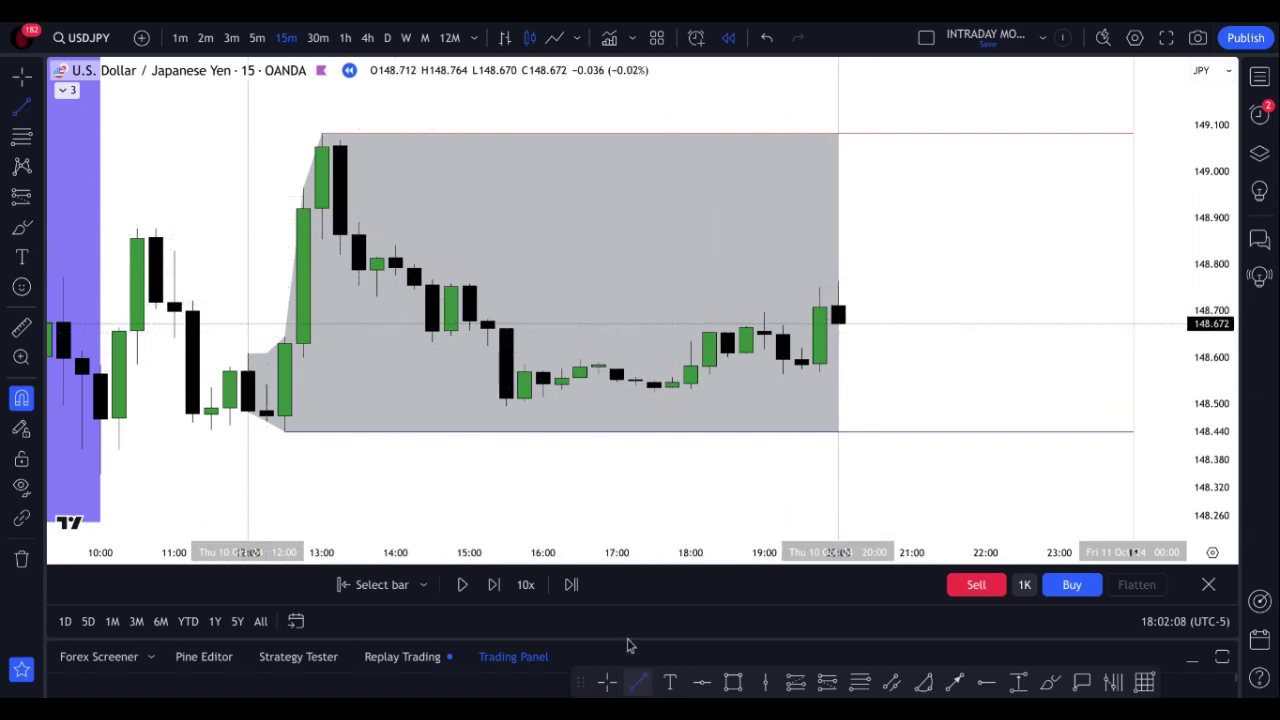
{"action": "left_click", "coordinate": [395, 245]}
{"action": "left_click", "coordinate": [1130, 255]}
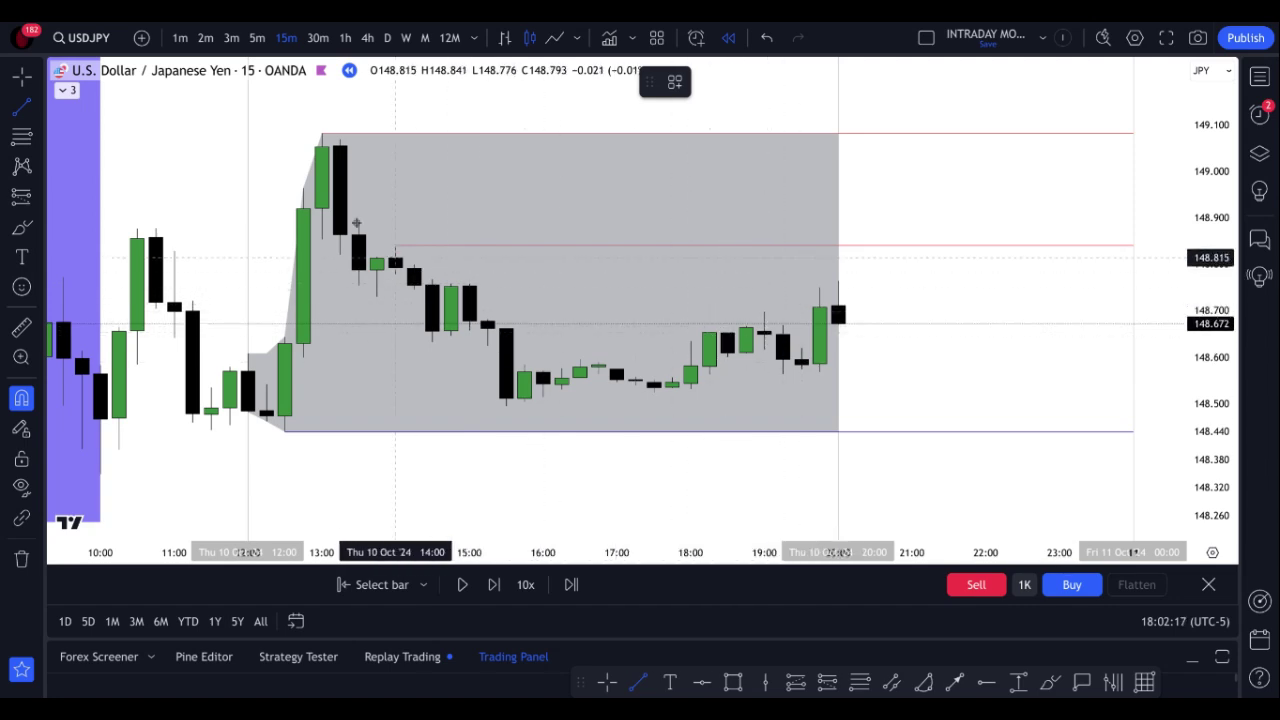
{"action": "left_click", "coordinate": [506, 406]}
{"action": "left_click", "coordinate": [1133, 415]}
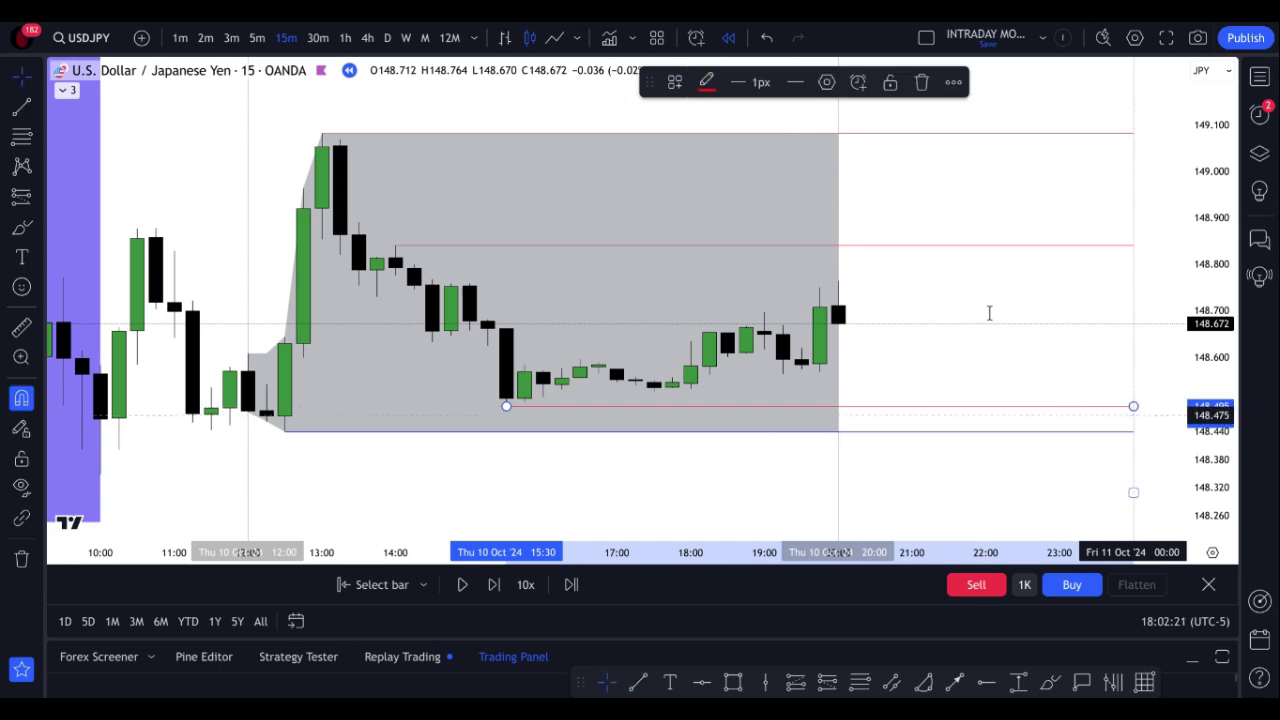
{"action": "left_click", "coordinate": [706, 82]}
{"action": "left_click", "coordinate": [782, 313]}
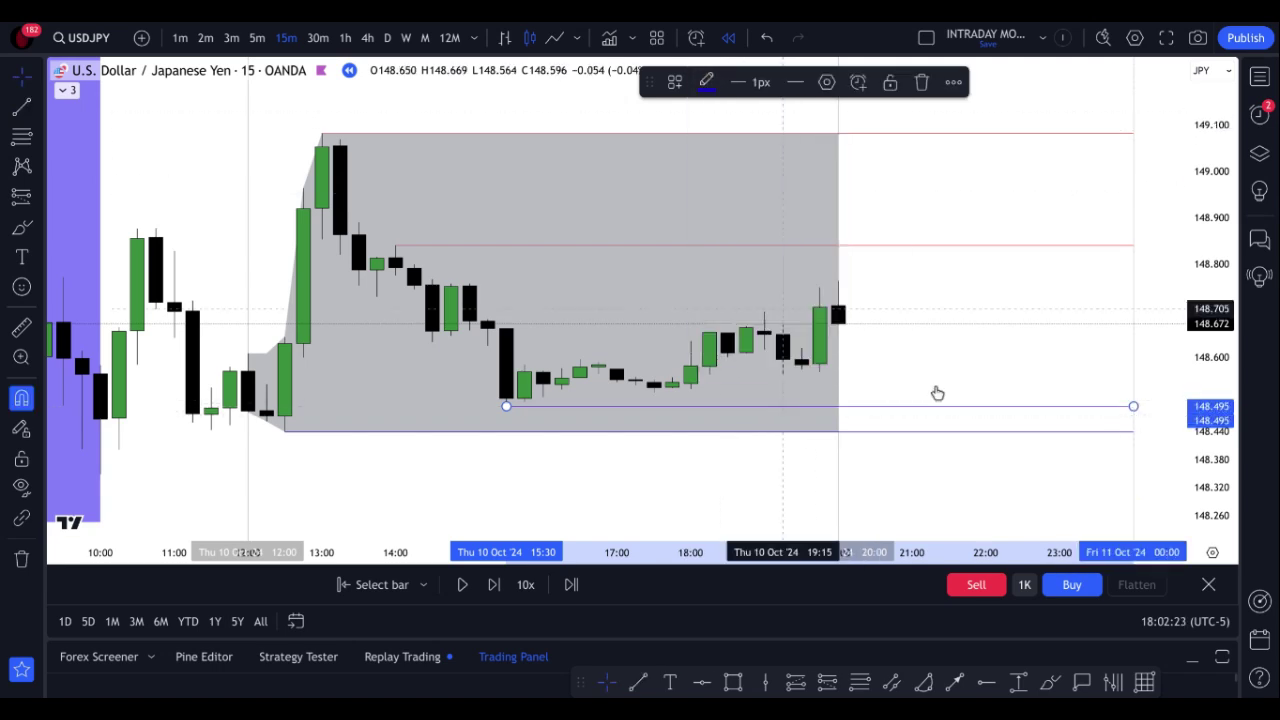
Add level lines to midnight at 148.524, 148.564 and 148.568, then anchor one at the latest high
{"action": "left_click", "coordinate": [638, 682]}
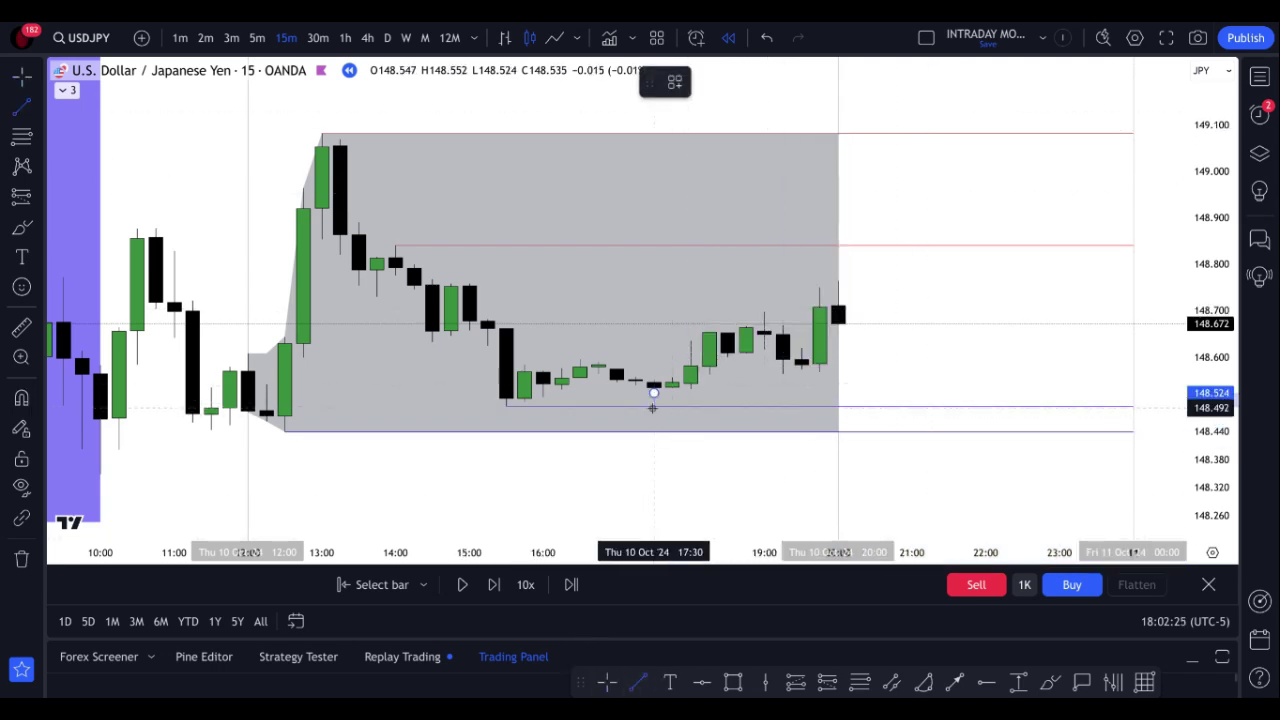
{"action": "left_click", "coordinate": [653, 404]}
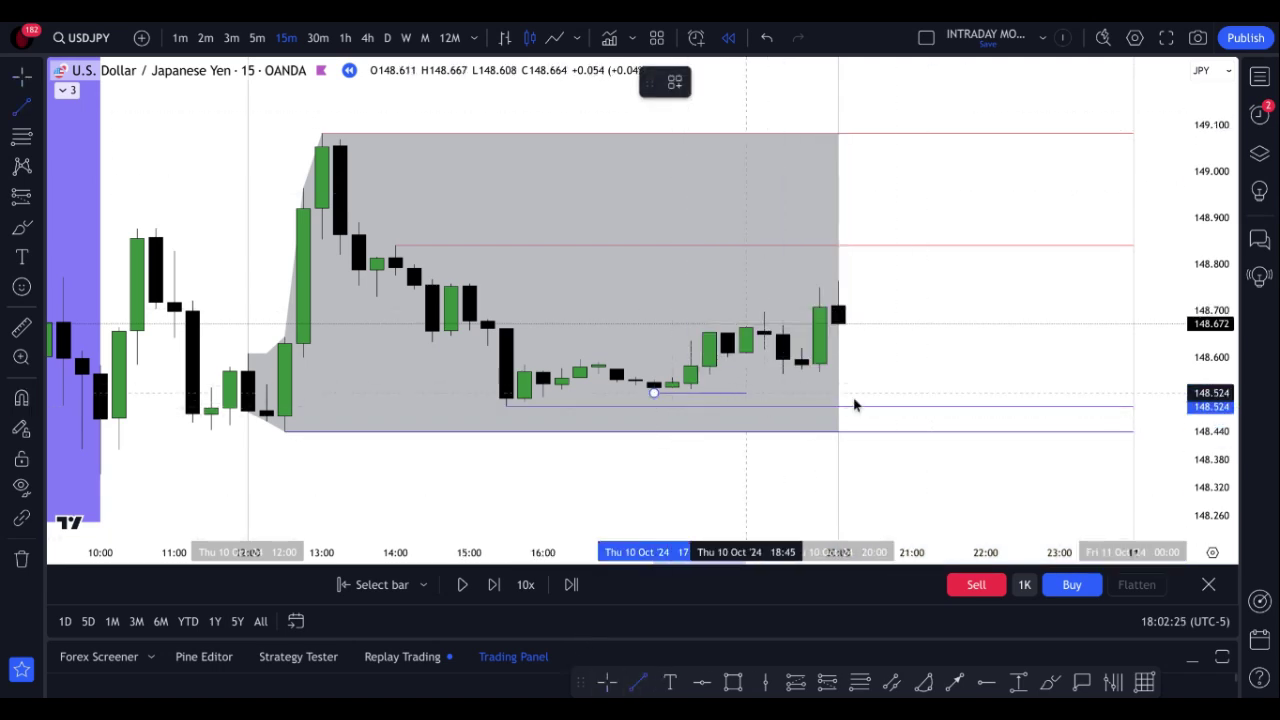
{"action": "left_click", "coordinate": [1104, 401]}
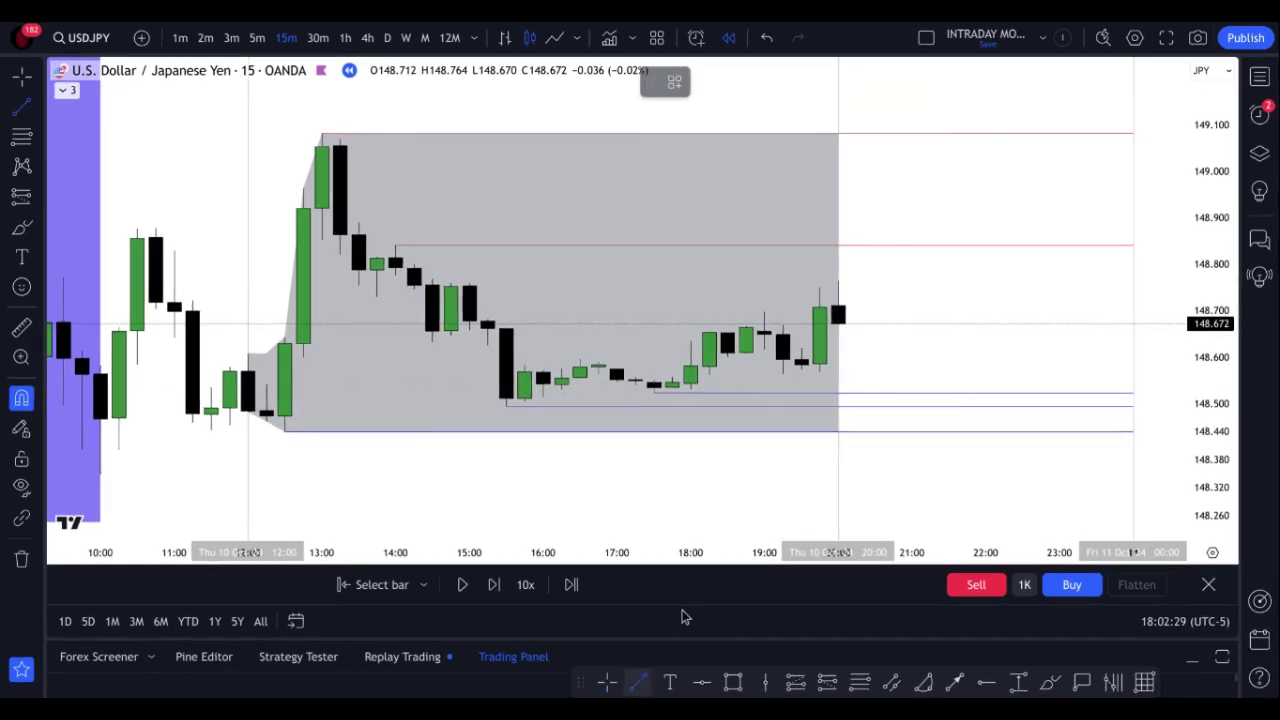
{"action": "left_click", "coordinate": [782, 374]}
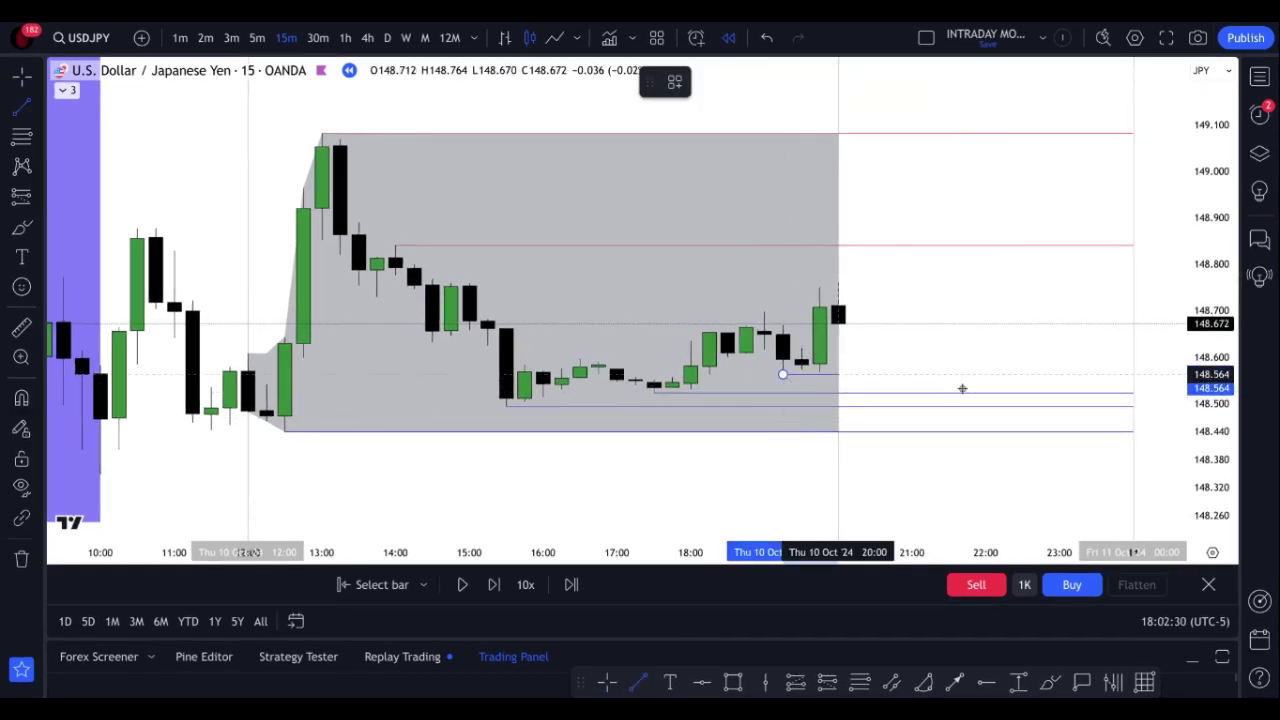
{"action": "left_click", "coordinate": [1132, 374]}
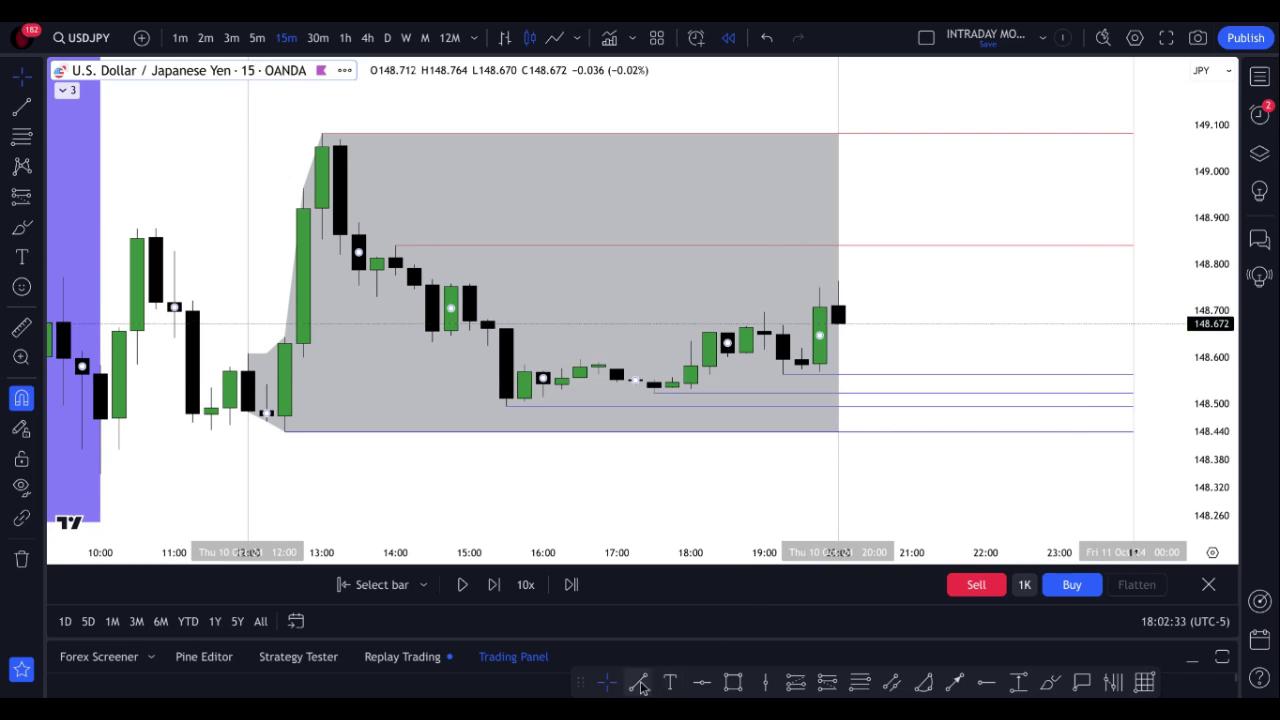
{"action": "left_click", "coordinate": [641, 688]}
{"action": "left_click", "coordinate": [819, 372]}
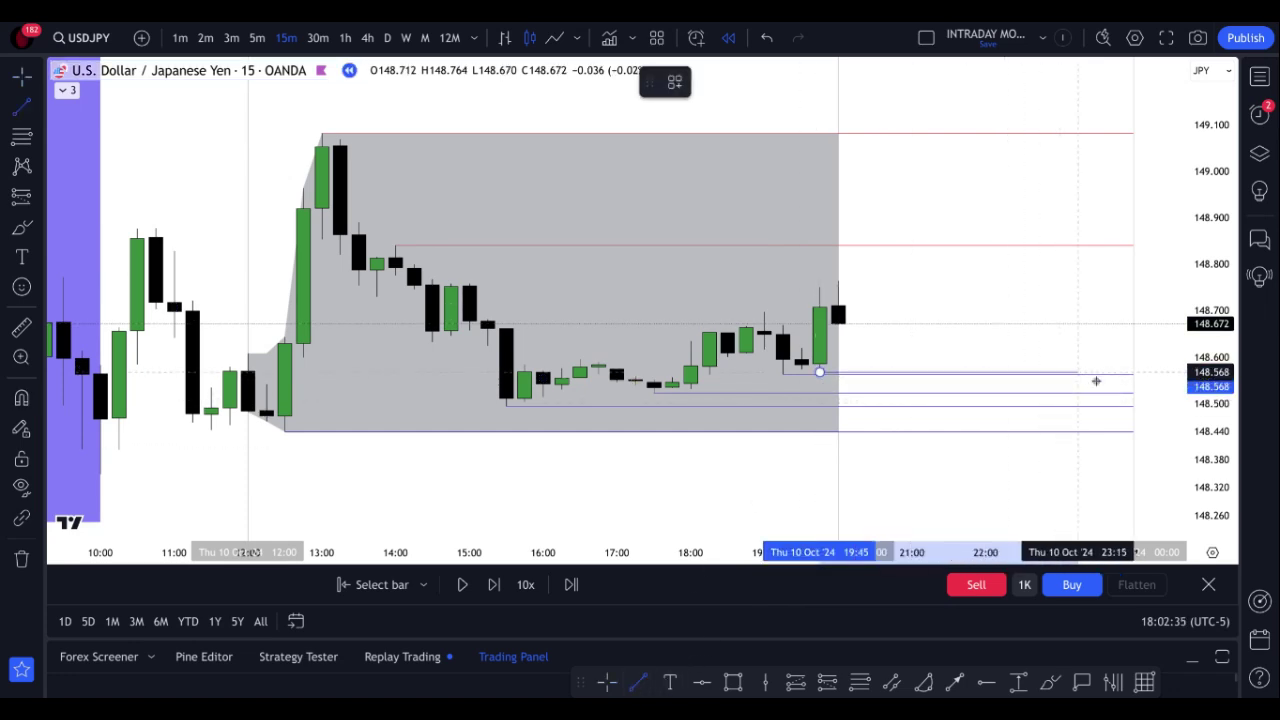
{"action": "left_click", "coordinate": [1133, 372]}
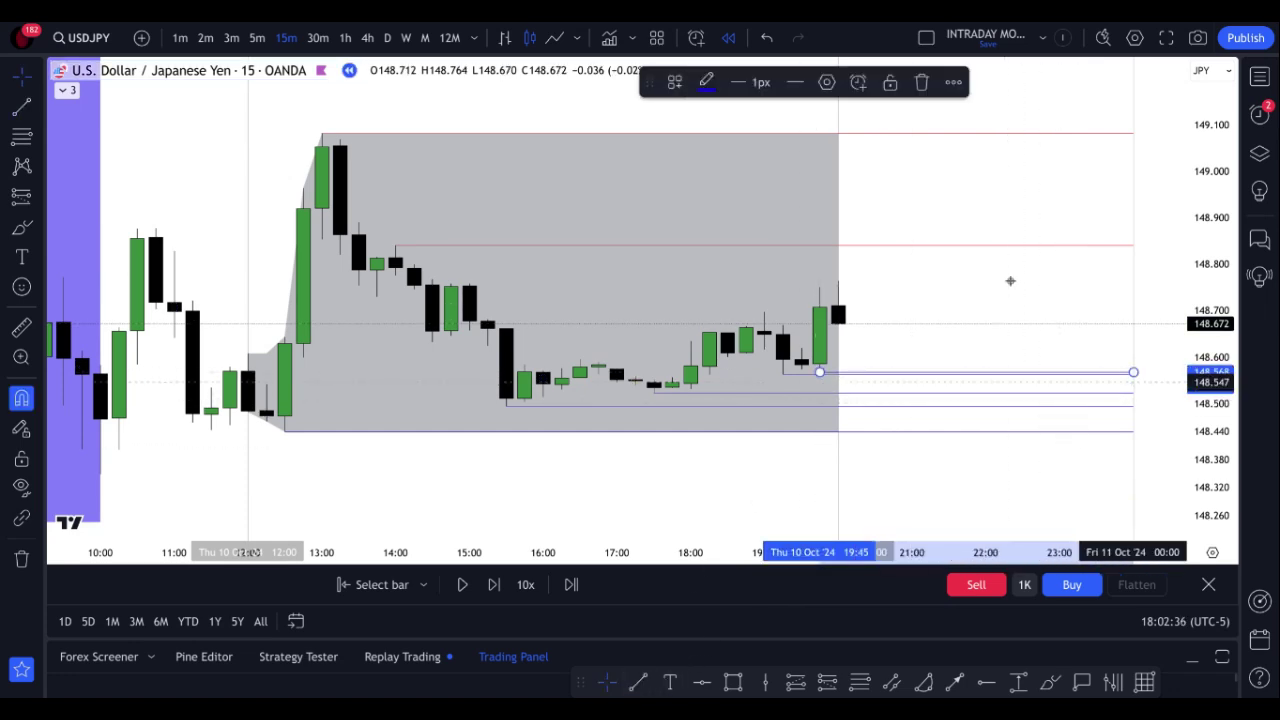
{"action": "left_click", "coordinate": [640, 682]}
{"action": "left_click", "coordinate": [838, 307]}
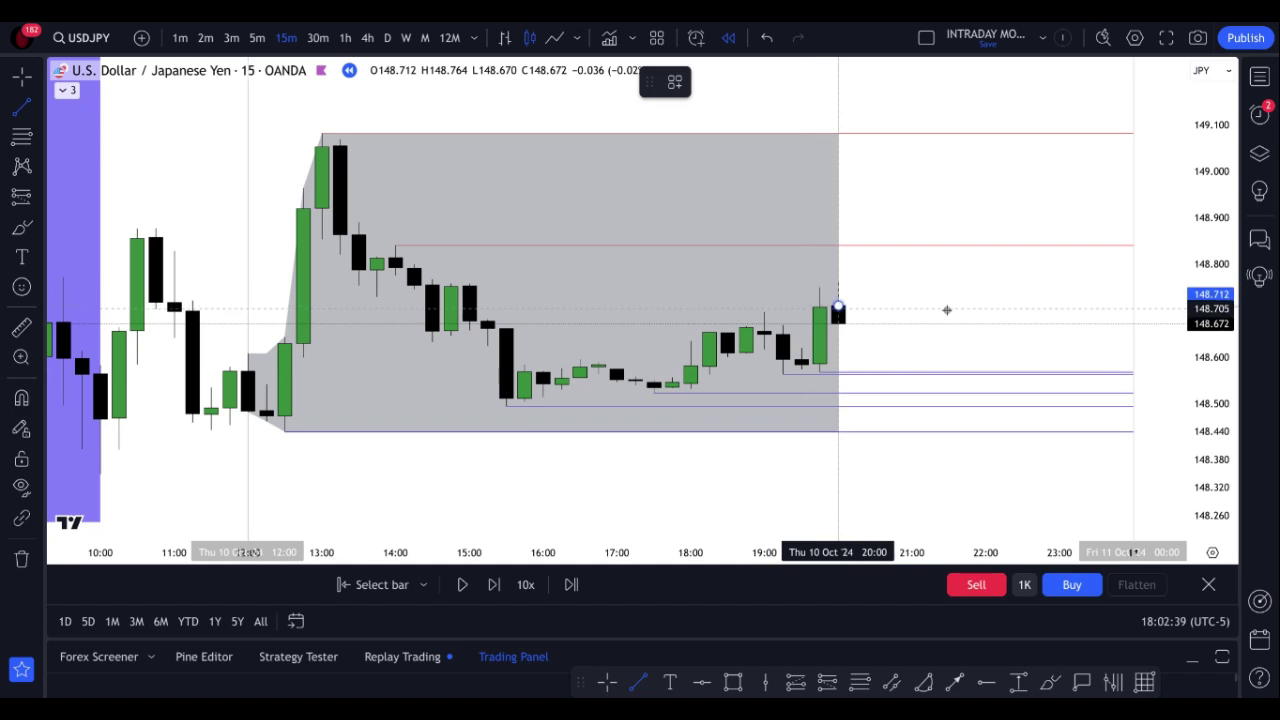
Extend the 148.712 line to midnight and make it dashed and dark grey
{"action": "left_click", "coordinate": [1133, 307]}
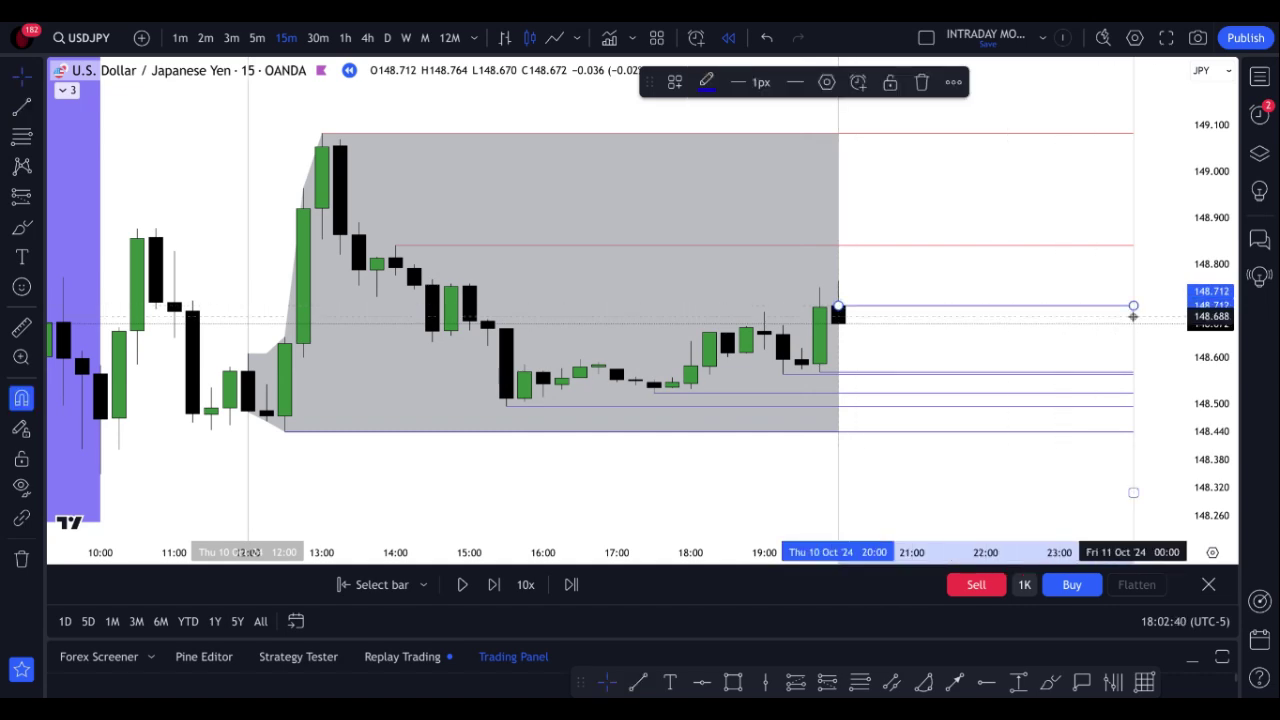
{"action": "left_click", "coordinate": [795, 82]}
{"action": "left_click", "coordinate": [820, 143]}
{"action": "left_click", "coordinate": [706, 82]}
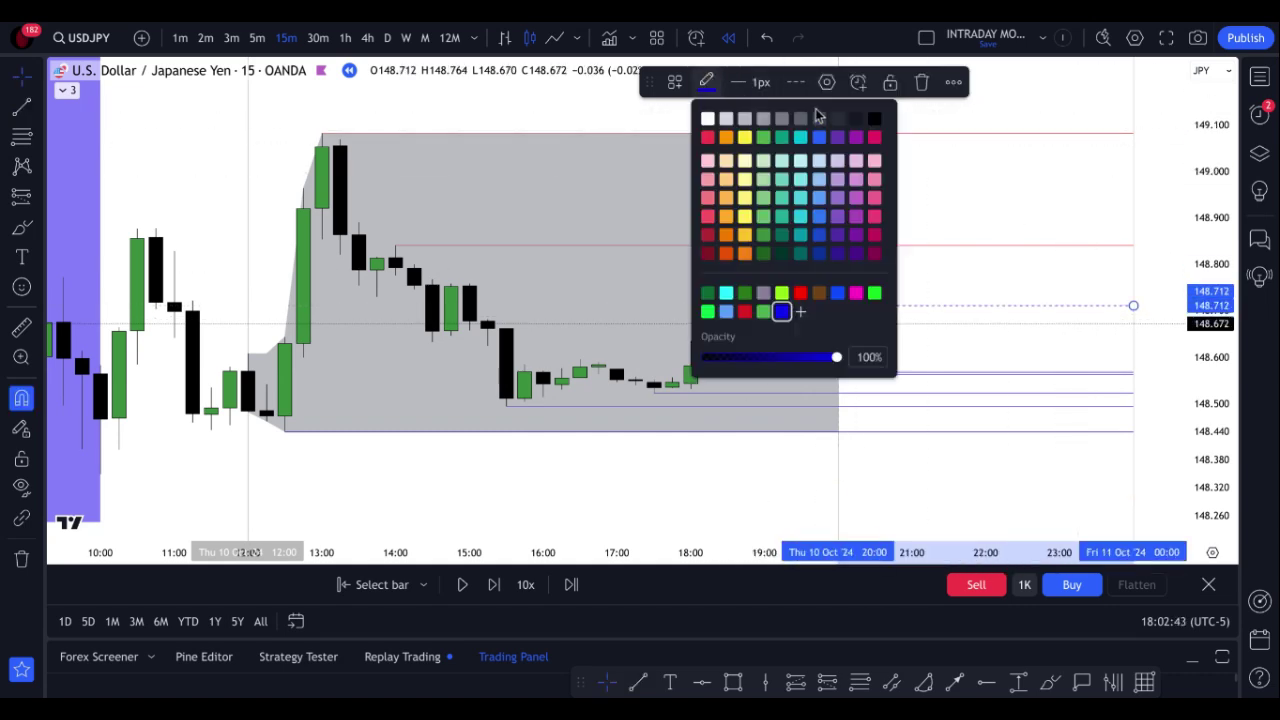
{"action": "left_click", "coordinate": [874, 119]}
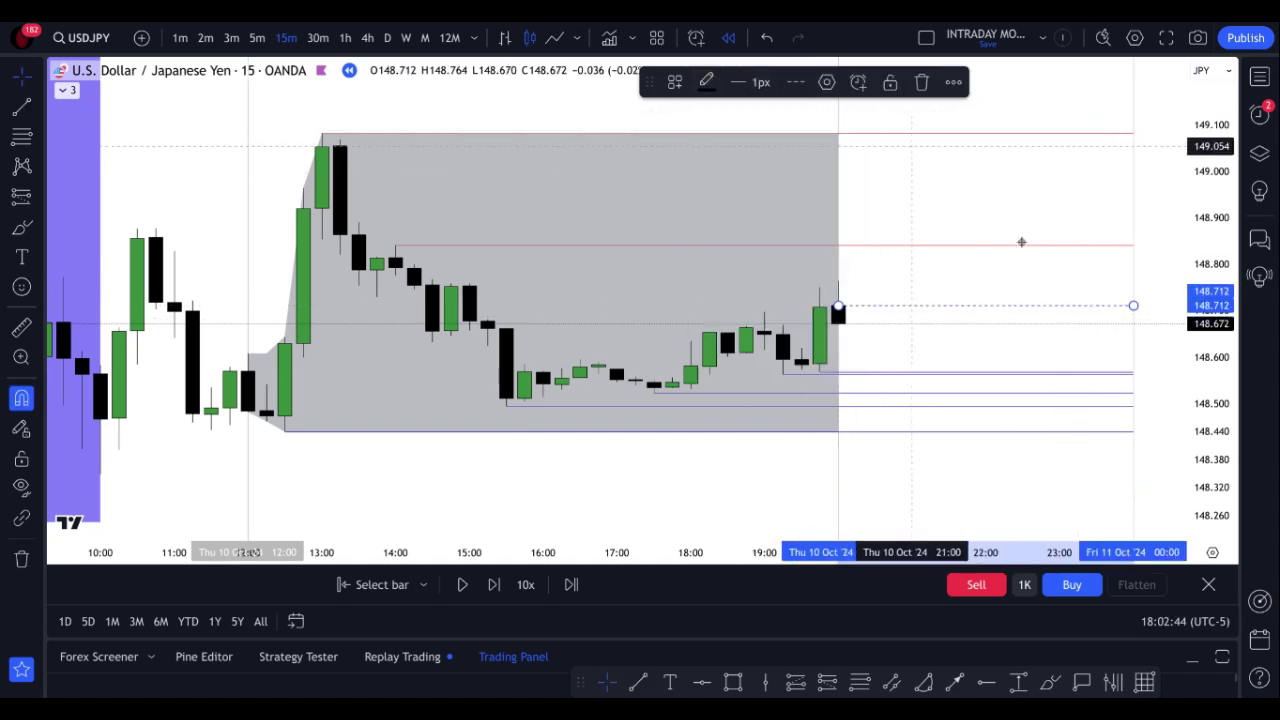
Label the 148.712 line 'Asian Open'
{"action": "left_click", "coordinate": [1118, 305]}
{"action": "type", "text": "Asian "}
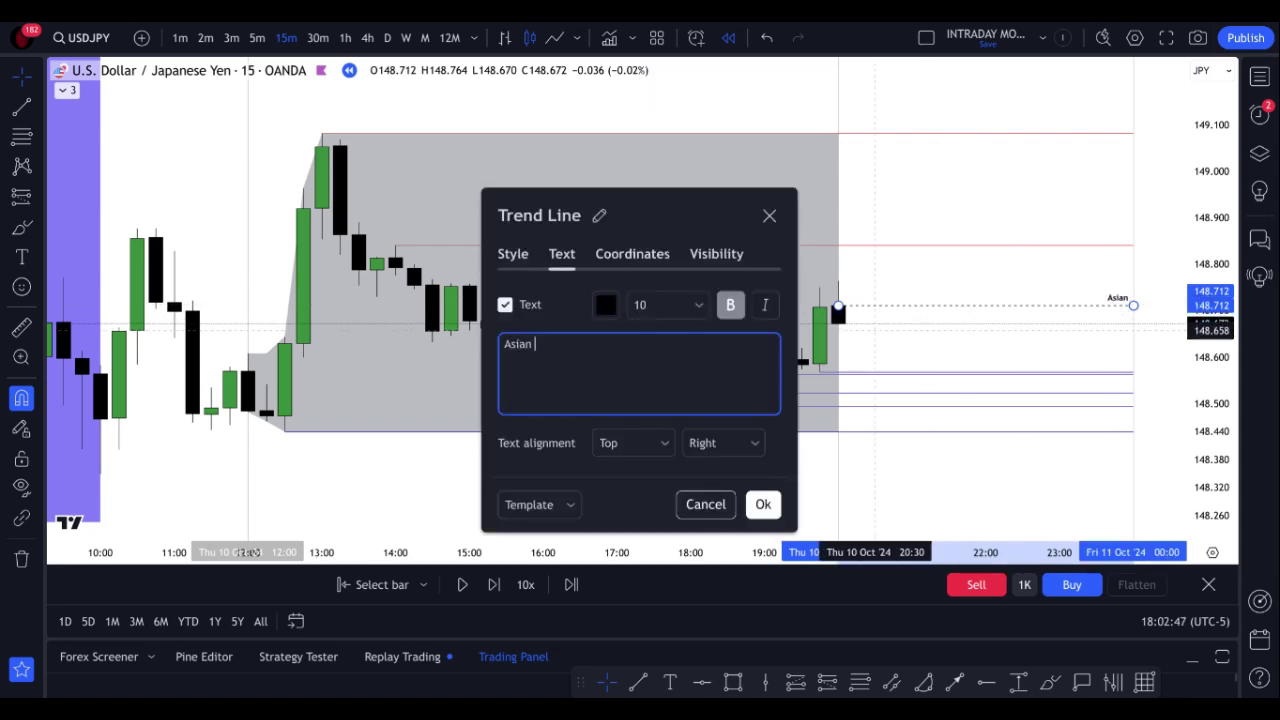
{"action": "type", "text": "Open"}
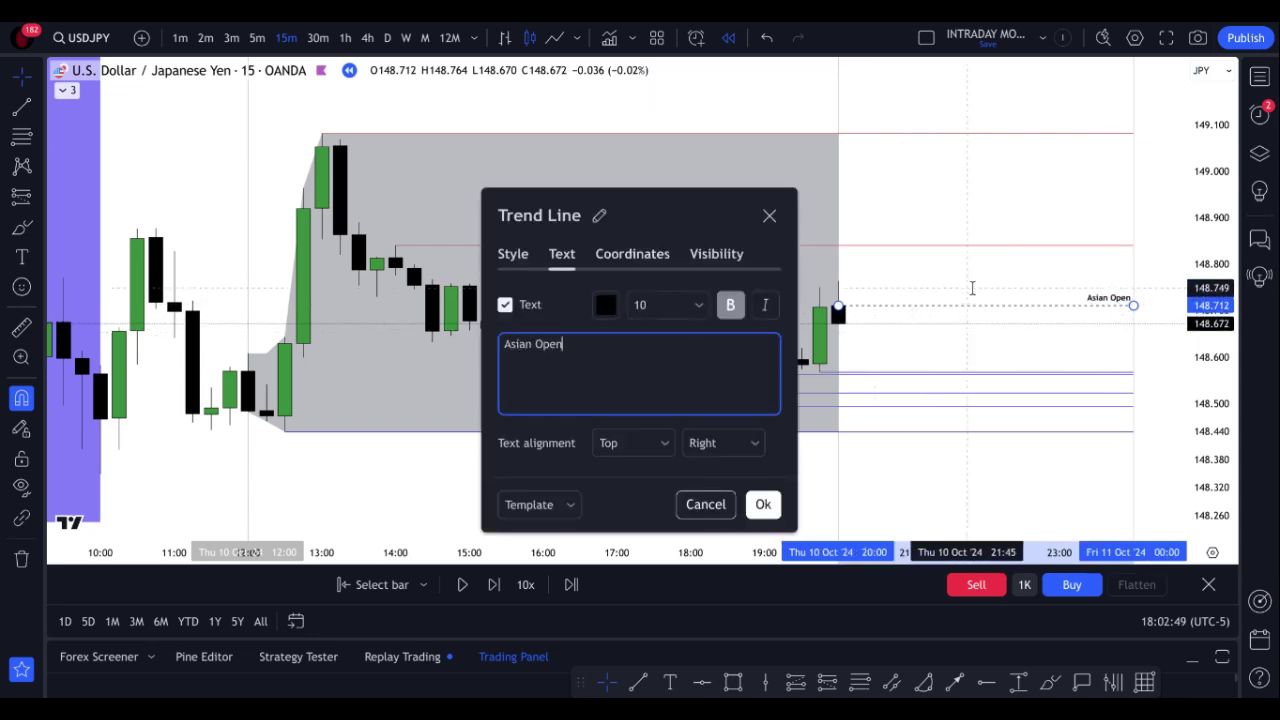
{"action": "left_click", "coordinate": [1034, 289]}
{"action": "left_click_drag", "start_coordinate": [1034, 289], "coordinate": [1006, 289]}
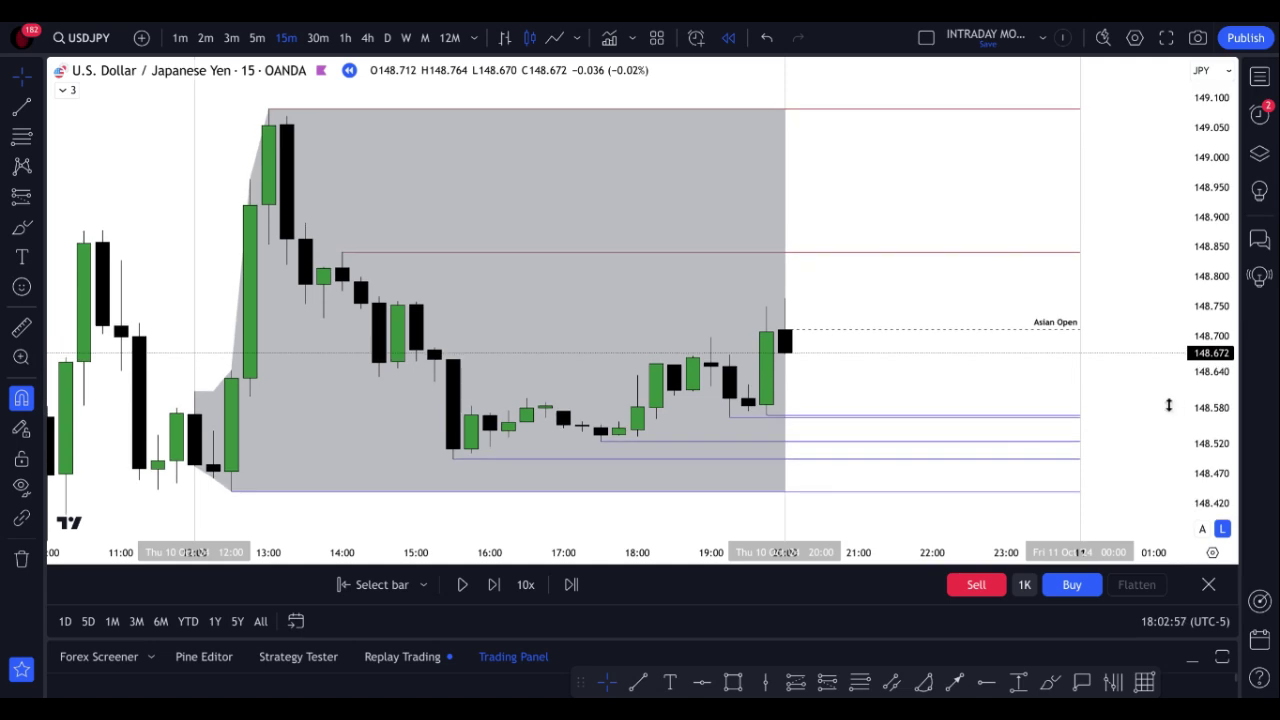
{"action": "left_click_drag", "start_coordinate": [1138, 408], "coordinate": [1135, 413]}
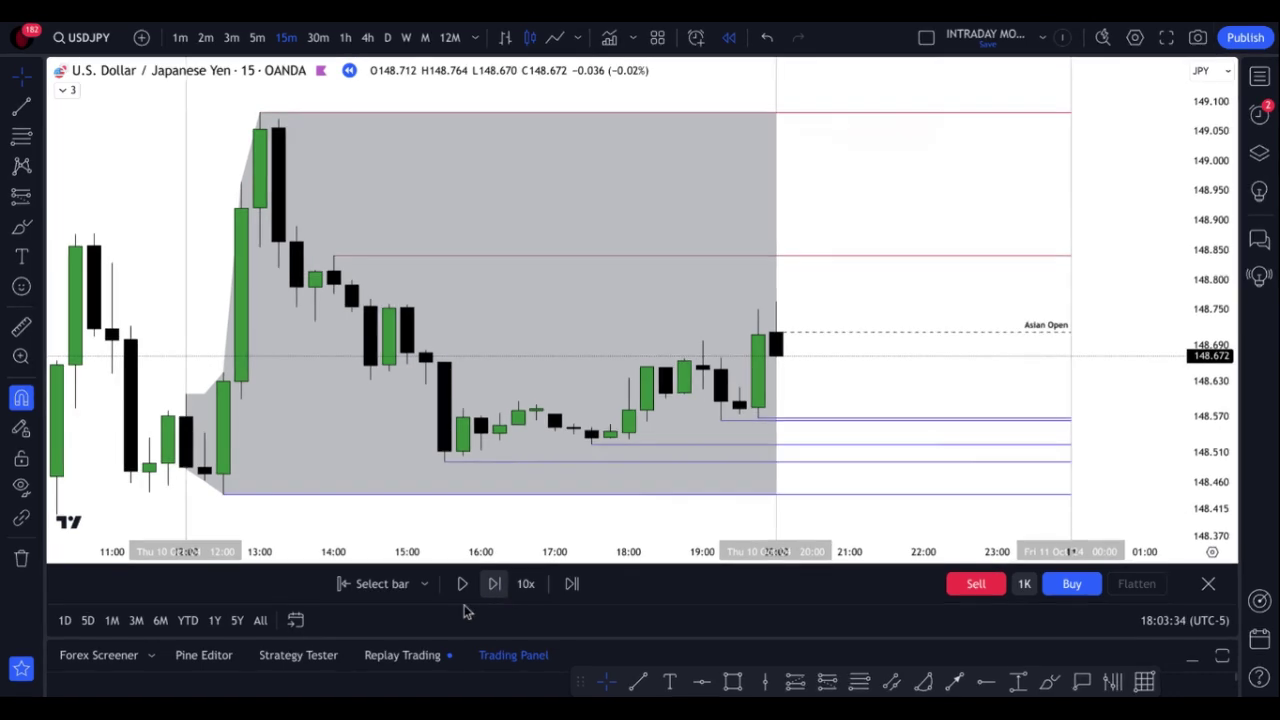
Step the replay forward five bars to about 21:00, where price drops to 148.504
{"action": "left_click", "coordinate": [494, 584]}
{"action": "left_click", "coordinate": [494, 584]}
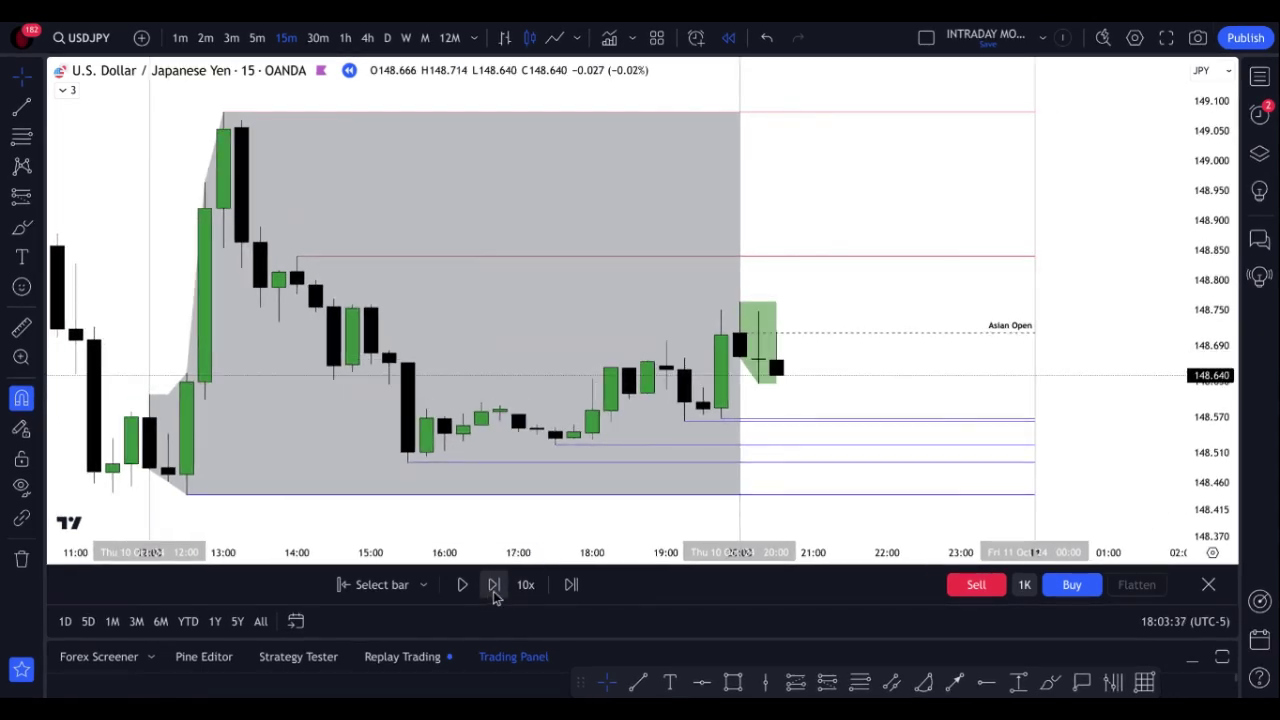
{"action": "left_click", "coordinate": [494, 587]}
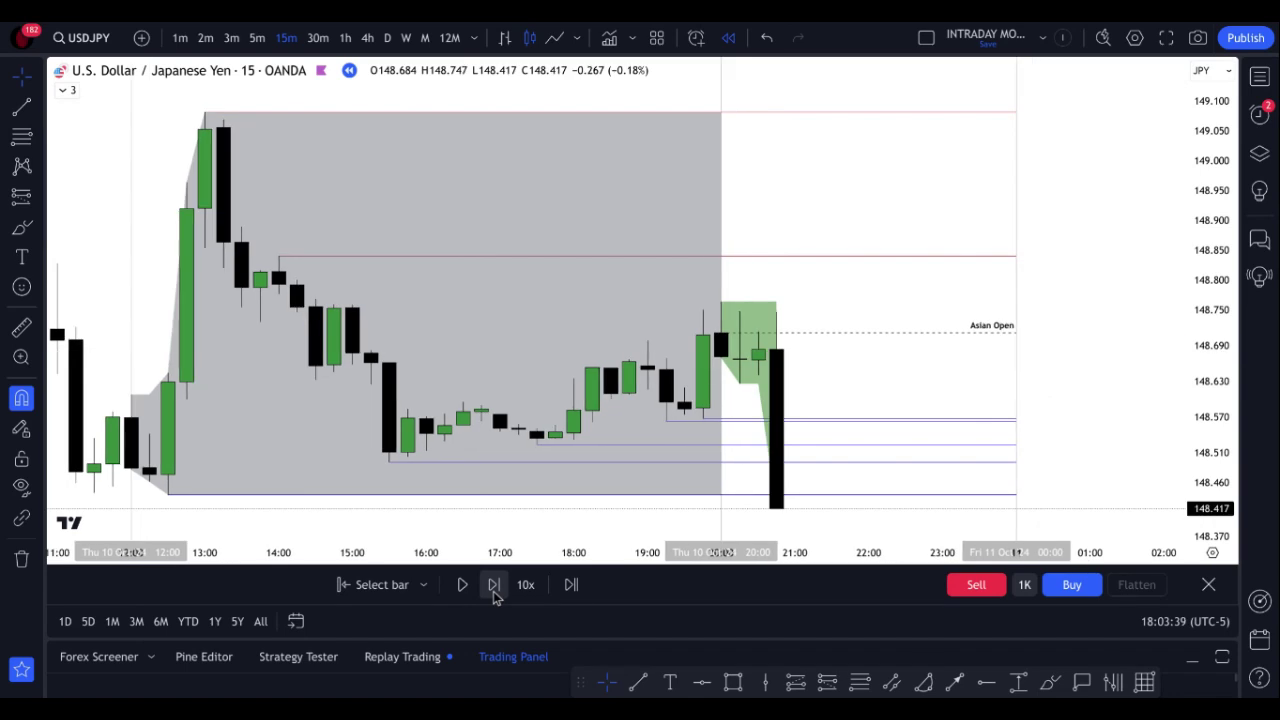
{"action": "key", "text": "shift+Right"}
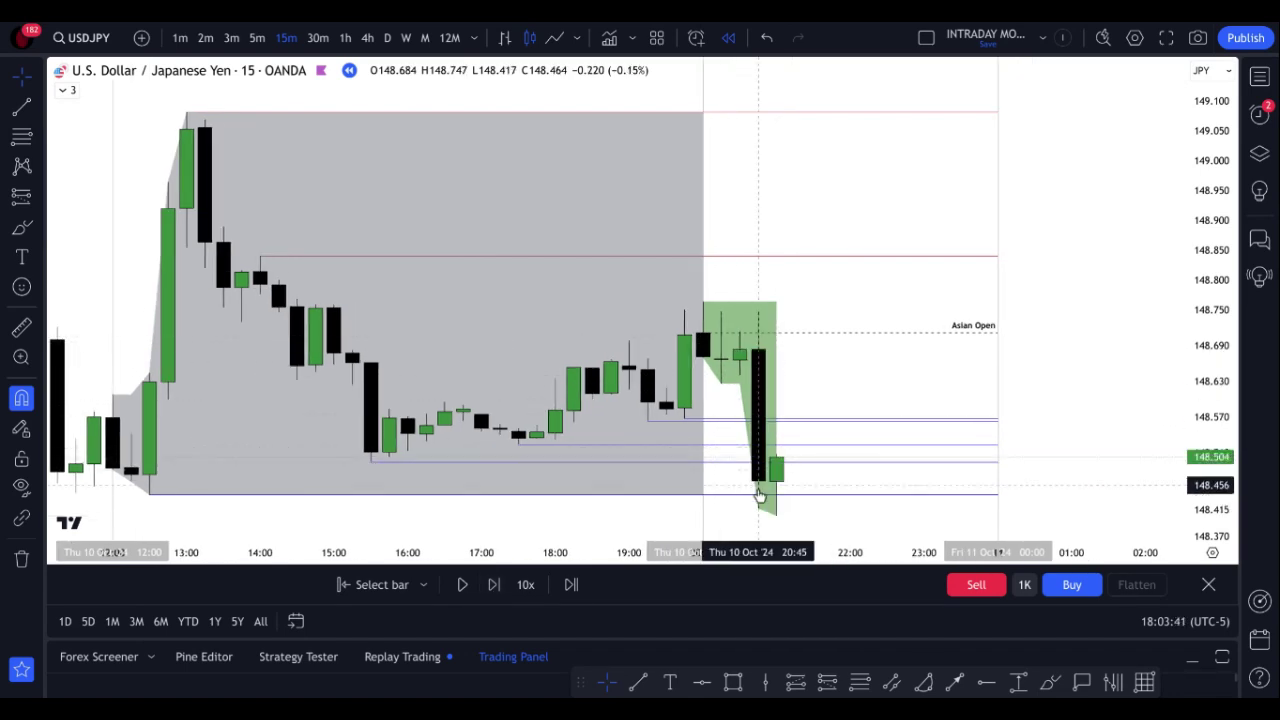
{"action": "key", "text": "shift+Right"}
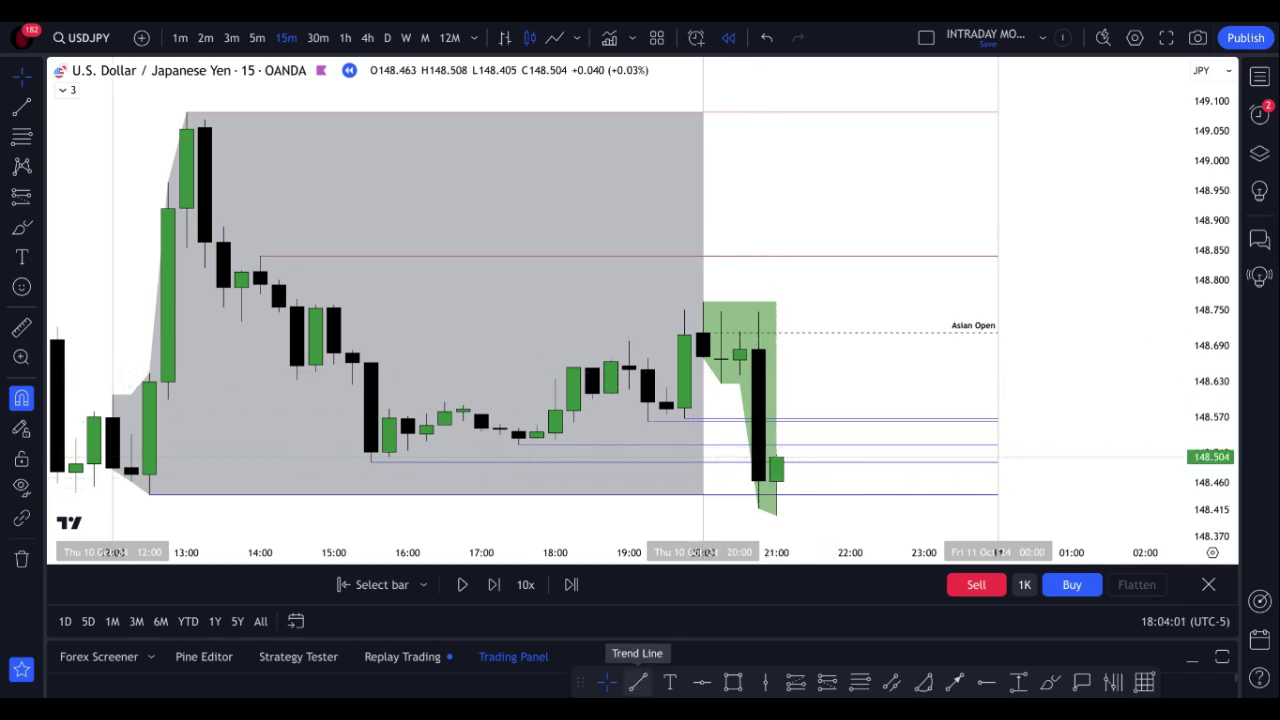
Draw a solid red level line at 148.764, the 20:00 candle's high, to Friday midnight
{"action": "left_click", "coordinate": [640, 681]}
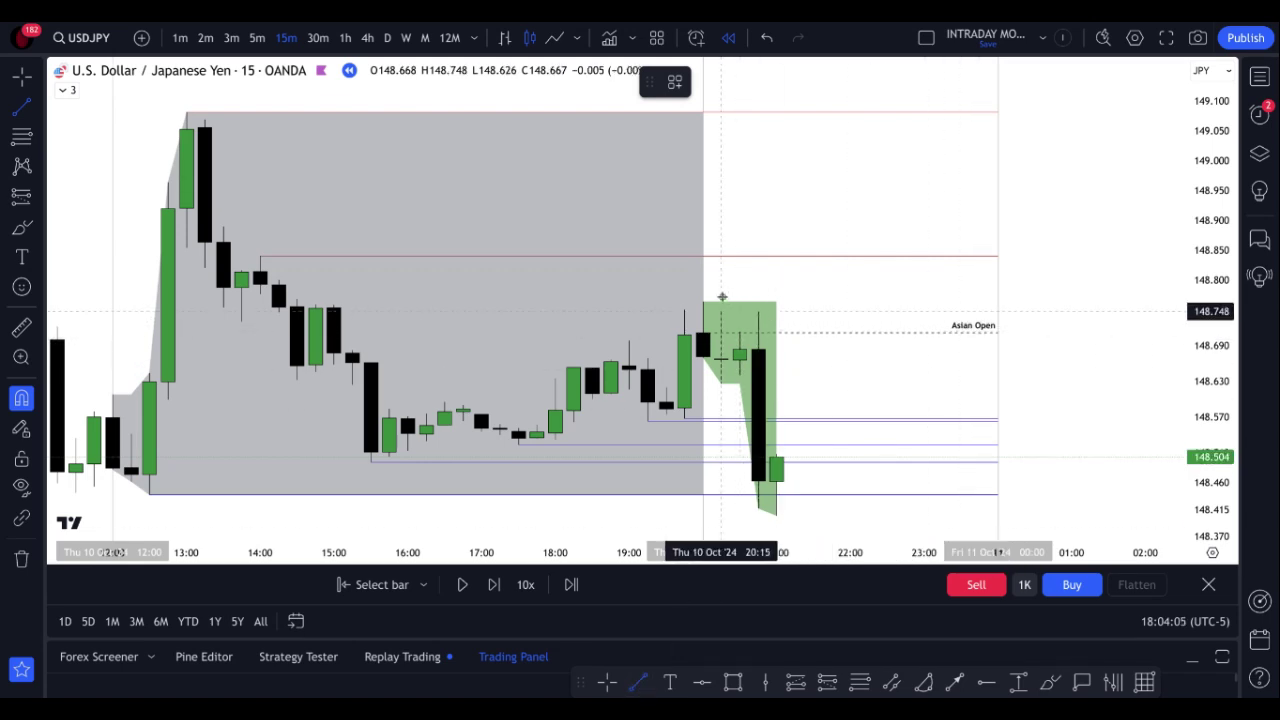
{"action": "left_click", "coordinate": [995, 310]}
{"action": "left_click", "coordinate": [795, 82]}
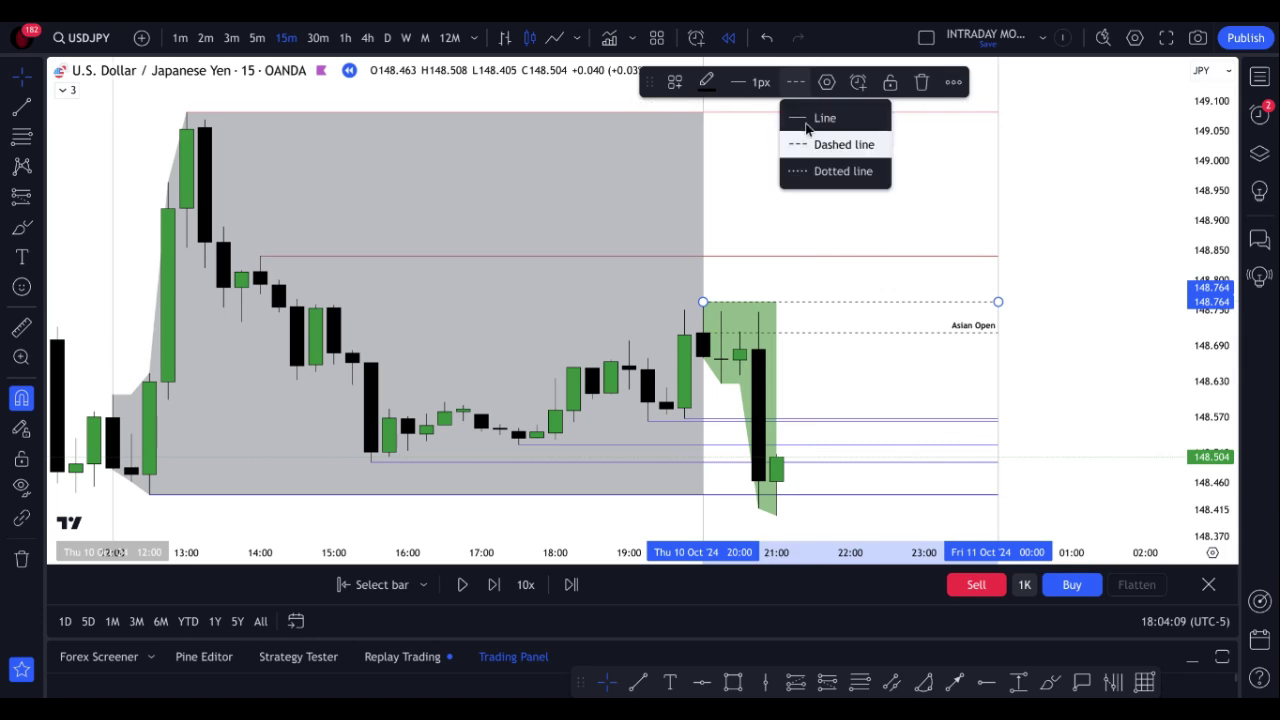
{"action": "left_click", "coordinate": [822, 114]}
{"action": "left_click", "coordinate": [706, 82]}
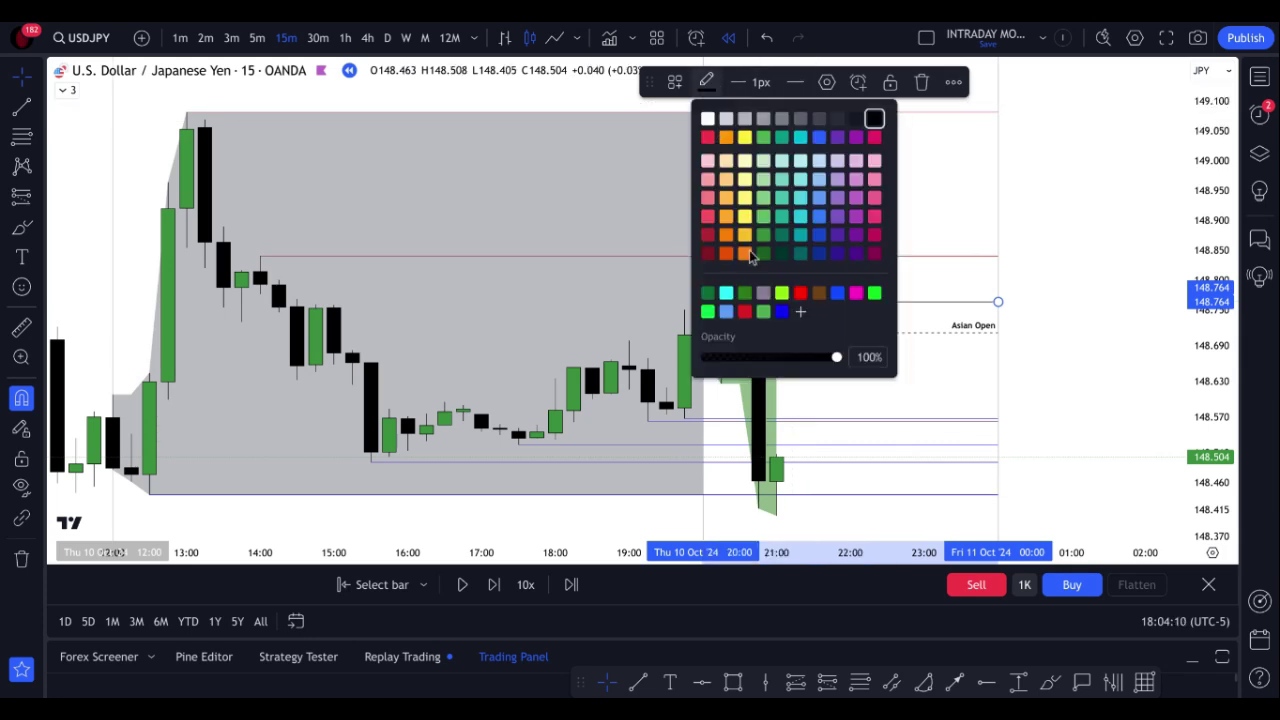
{"action": "left_click", "coordinate": [745, 311]}
{"action": "left_click", "coordinate": [874, 271]}
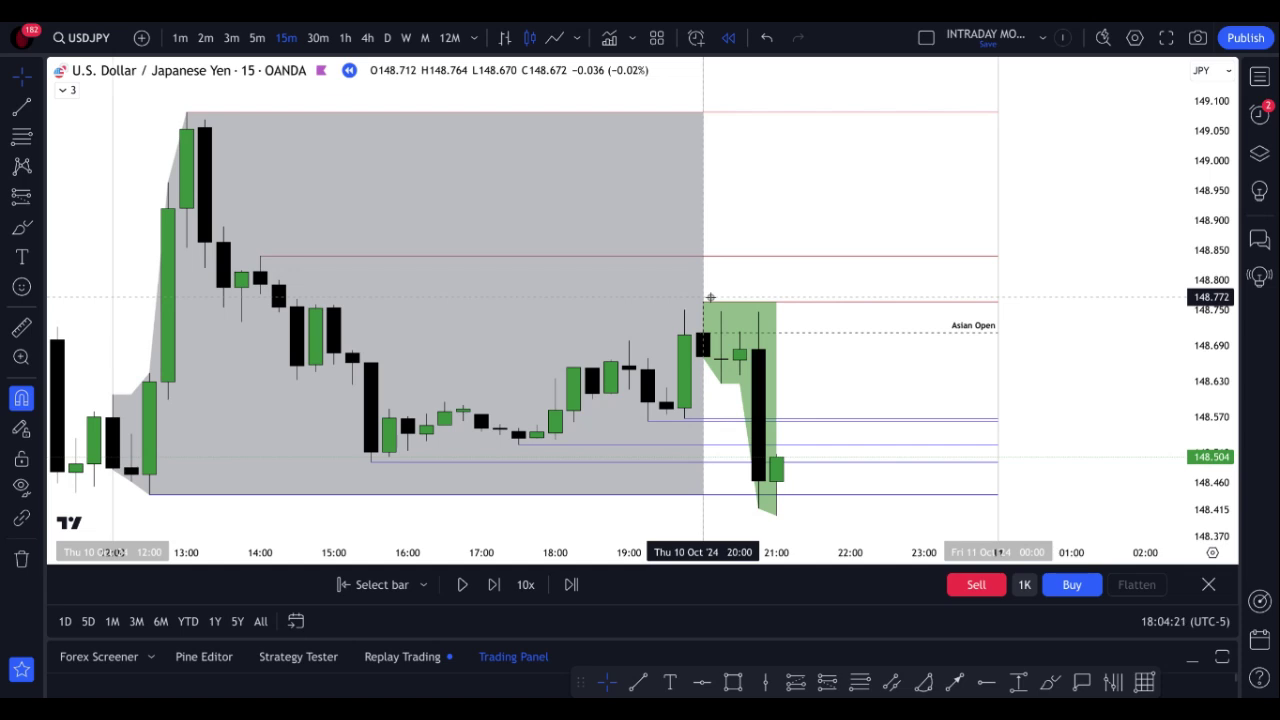
Switch USDJPY to 1-minute bars and zoom out to frame the green zone
{"action": "left_click", "coordinate": [182, 42]}
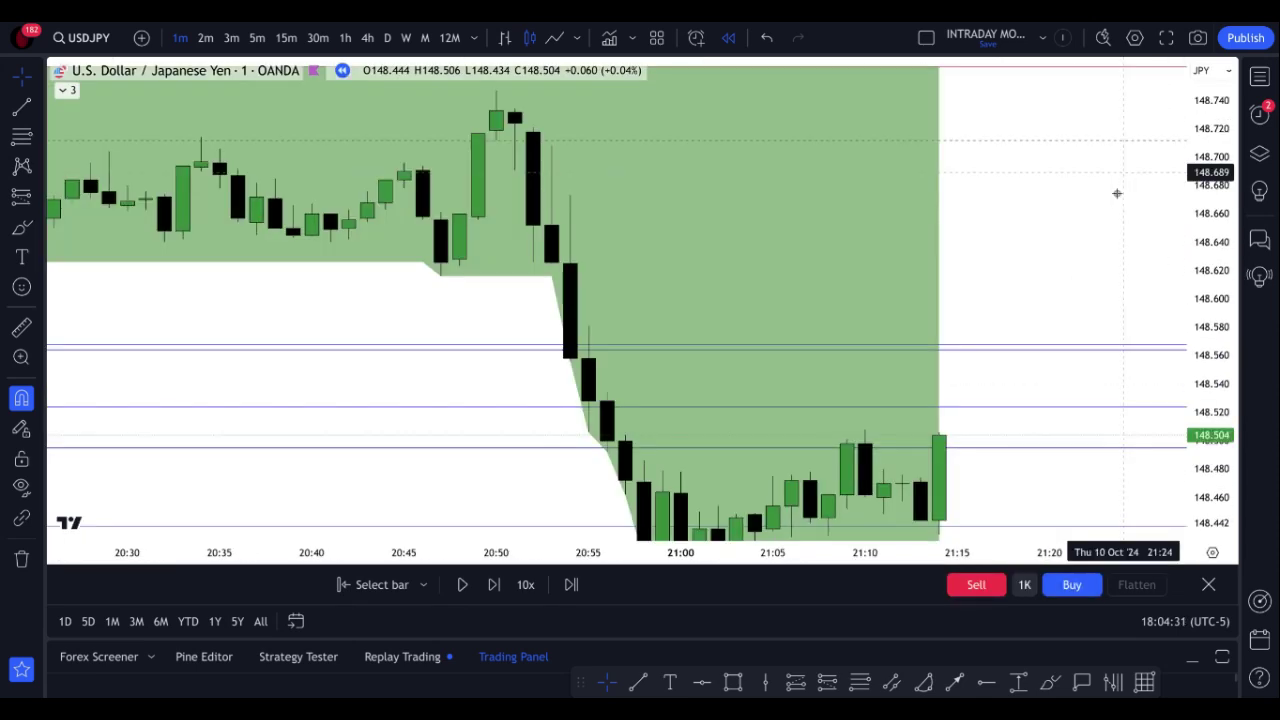
{"action": "scroll", "coordinate": [1160, 310], "scroll_direction": "down", "scroll_amount": 3}
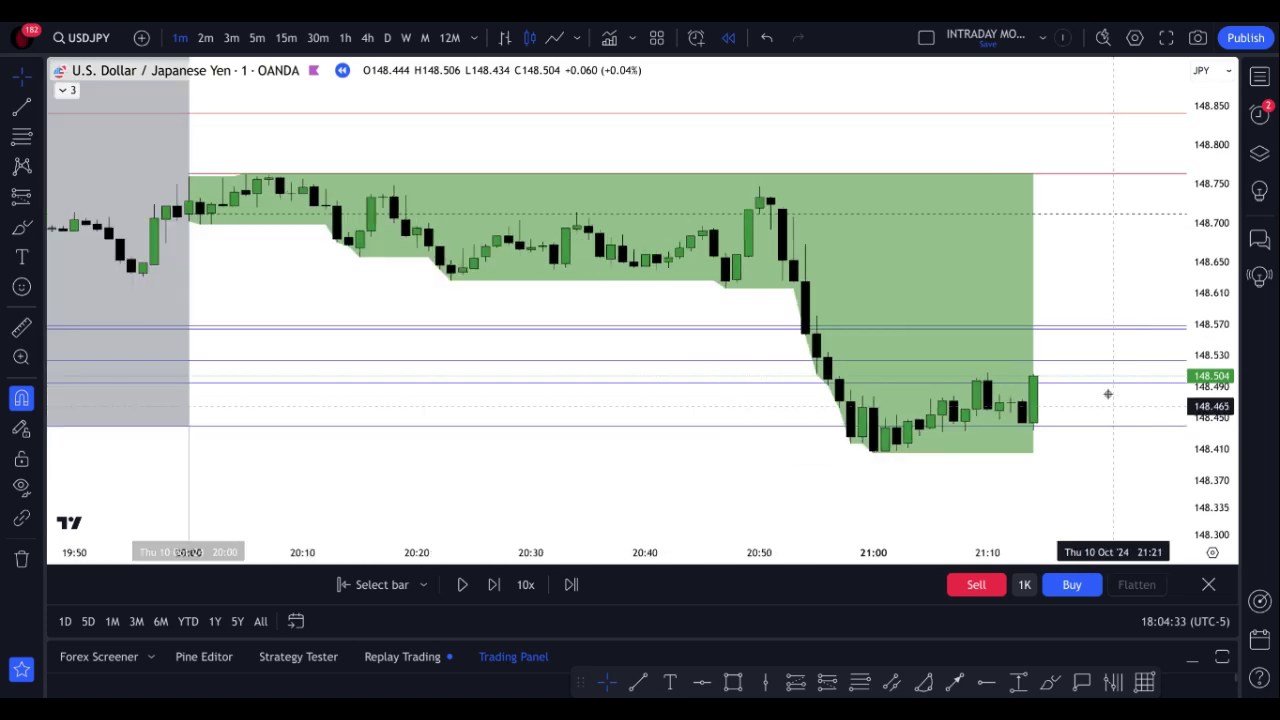
{"action": "scroll", "coordinate": [1108, 394], "scroll_direction": "down", "scroll_amount": 2}
{"action": "left_click_drag", "start_coordinate": [1120, 260], "coordinate": [943, 246]}
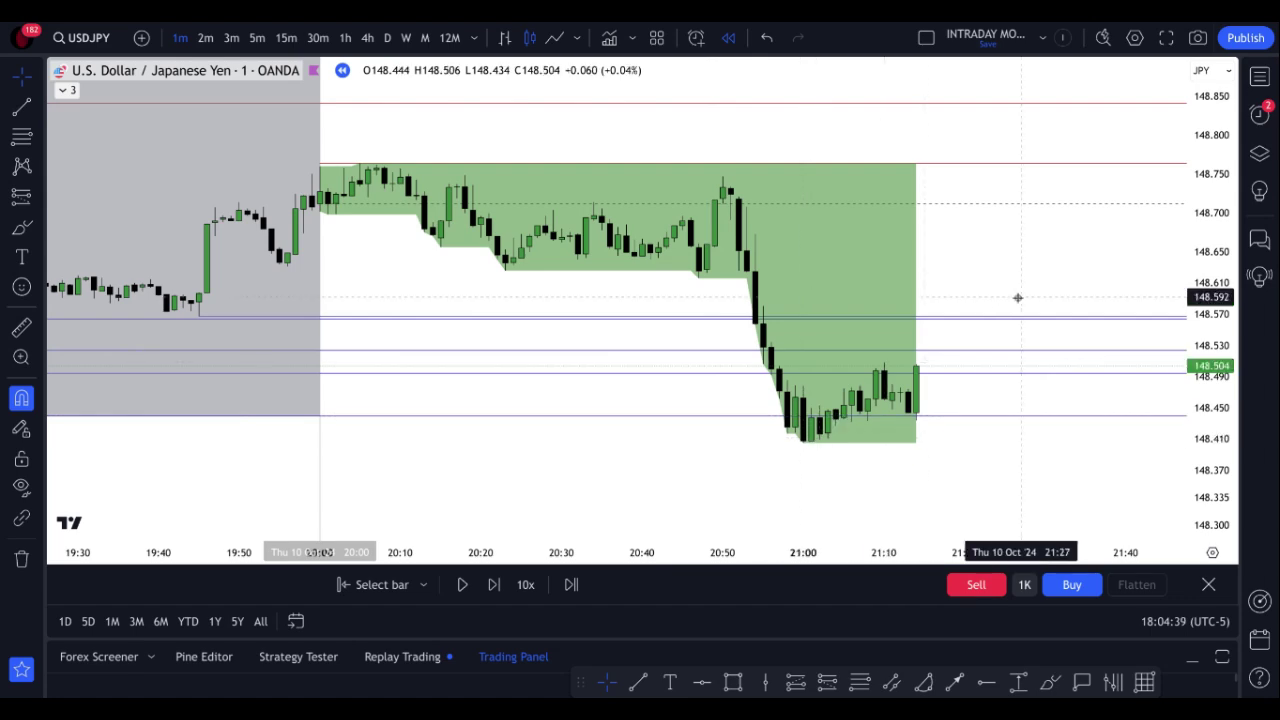
{"action": "scroll", "coordinate": [1063, 243], "scroll_direction": "down", "scroll_amount": 1}
{"action": "left_click_drag", "start_coordinate": [1063, 243], "coordinate": [840, 331]}
{"action": "scroll", "coordinate": [911, 269], "scroll_direction": "down", "scroll_amount": 3}
{"action": "scroll", "coordinate": [849, 329], "scroll_direction": "down", "scroll_amount": 3}
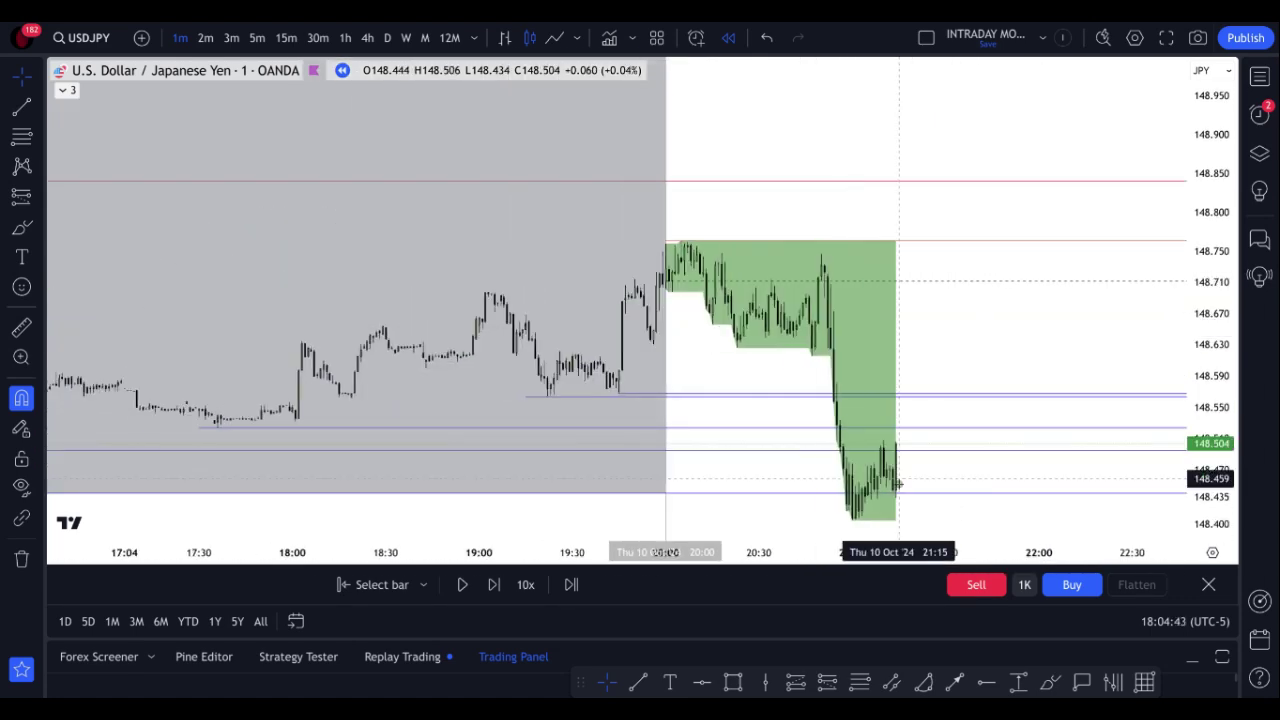
{"action": "left_click_drag", "start_coordinate": [1015, 335], "coordinate": [880, 288]}
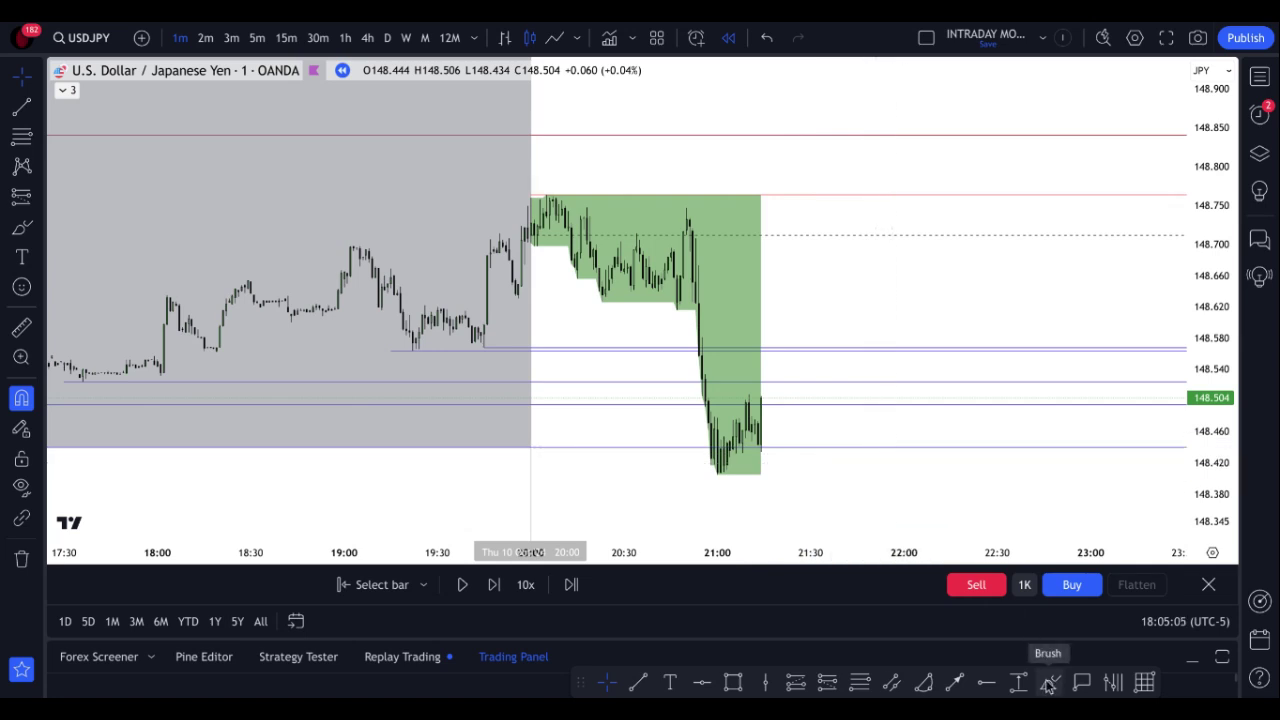
Step the 1-minute replay forward to about 21:45, where price rebounds to 148.655
{"action": "left_click", "coordinate": [494, 588]}
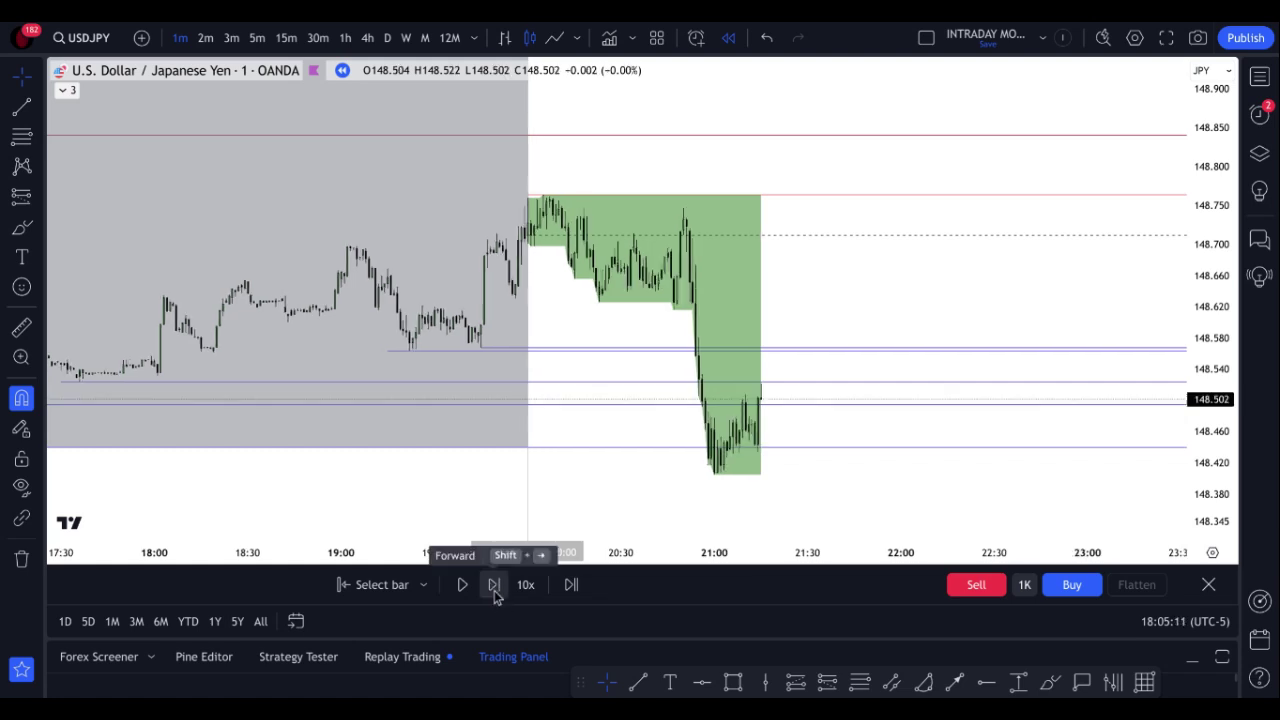
{"action": "left_click", "coordinate": [494, 588]}
{"action": "left_click", "coordinate": [494, 588]}
{"action": "left_click", "coordinate": [494, 588]}
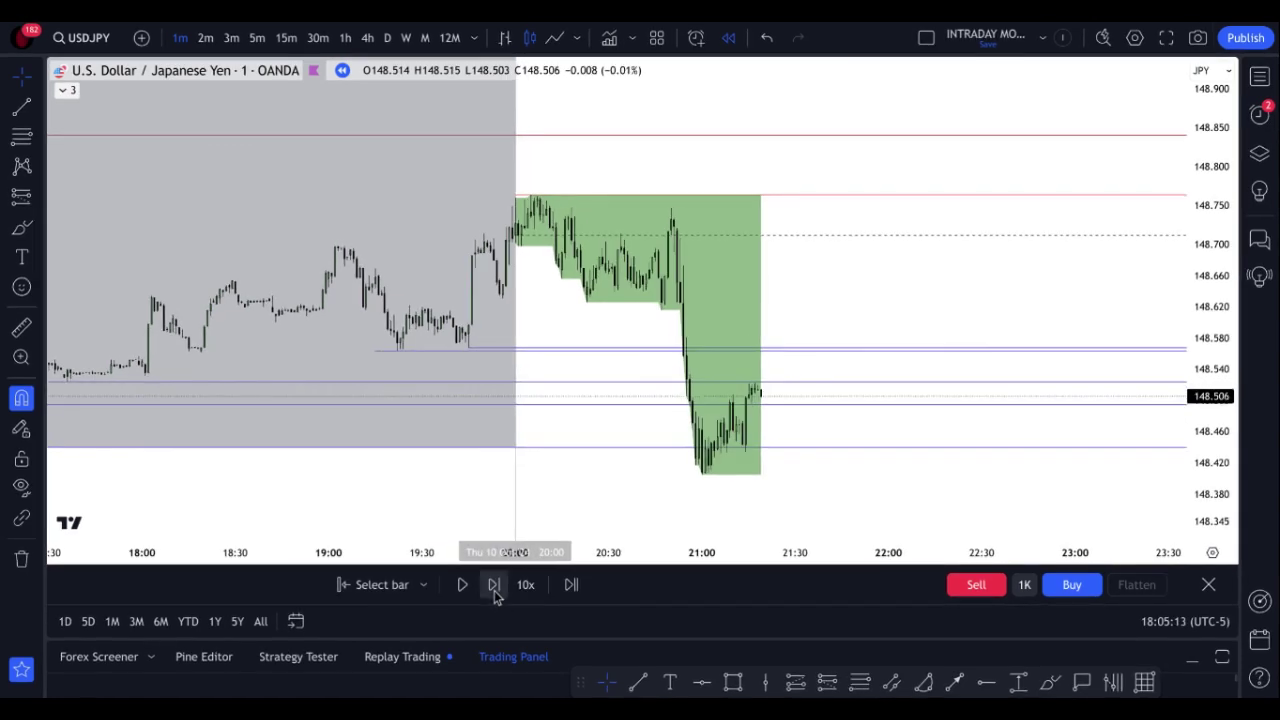
{"action": "left_click", "coordinate": [494, 588]}
{"action": "left_click", "coordinate": [494, 588]}
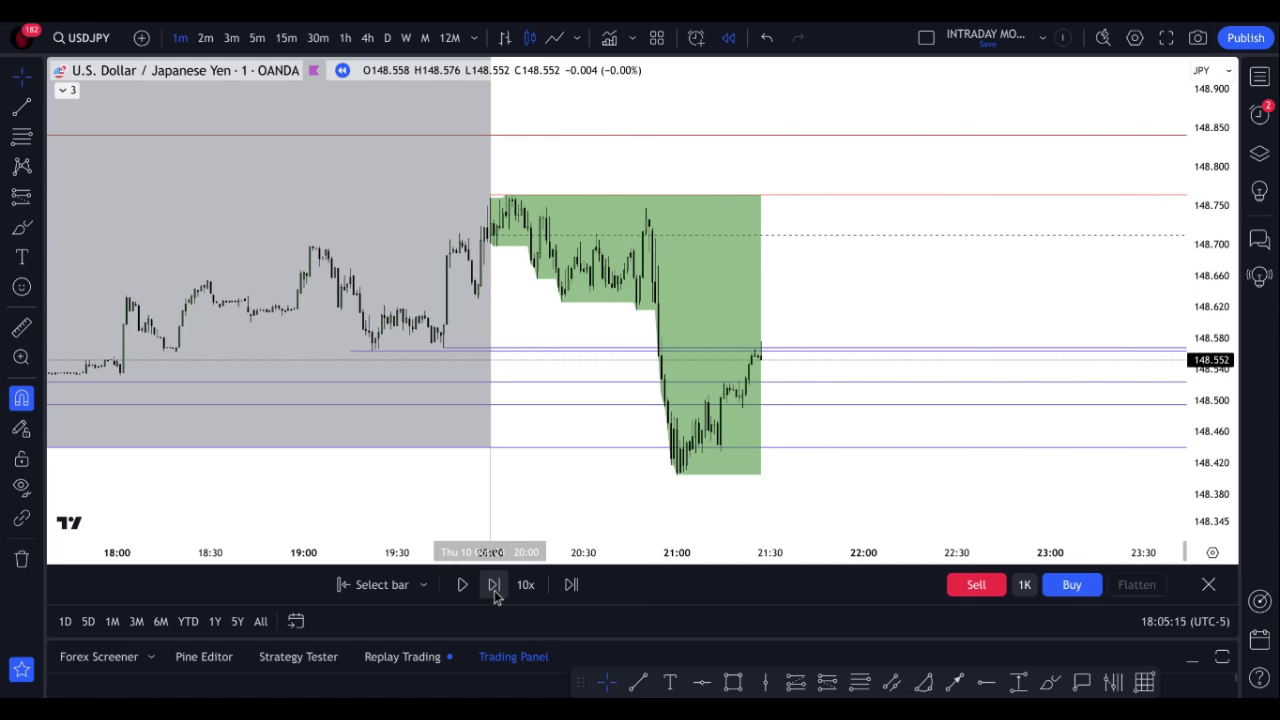
{"action": "left_click", "coordinate": [494, 588]}
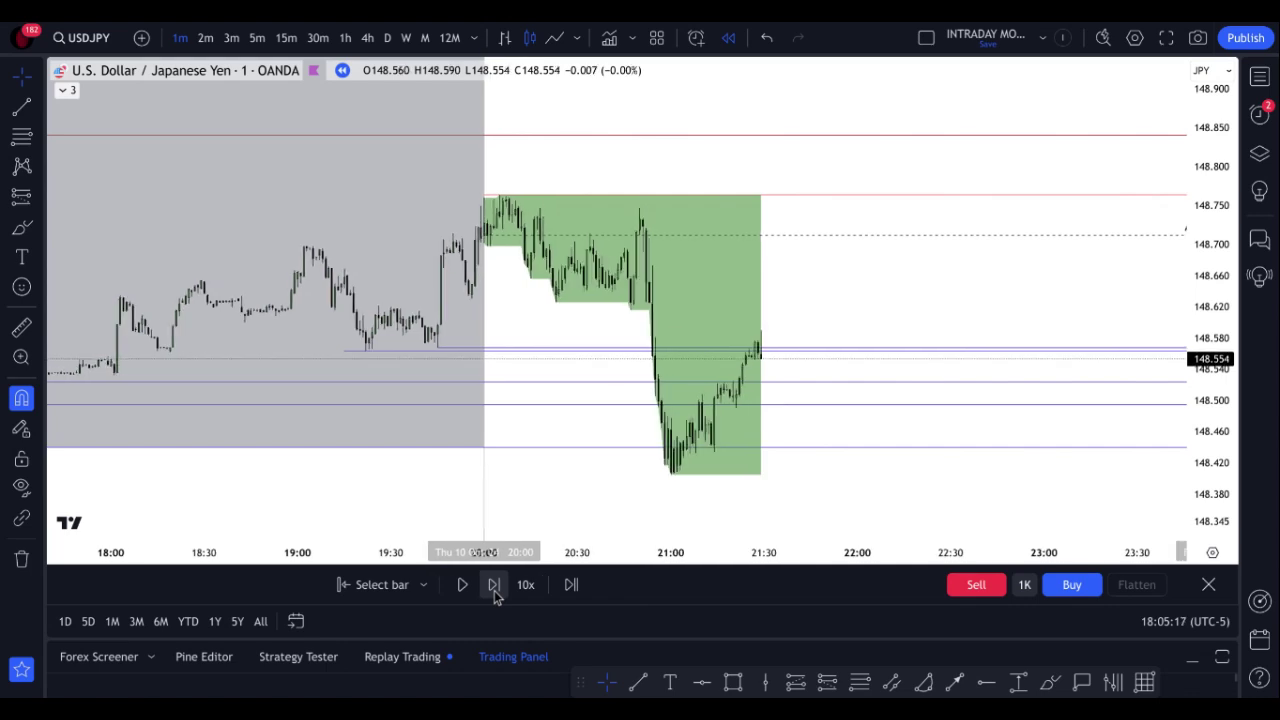
{"action": "left_click", "coordinate": [494, 588]}
{"action": "left_click", "coordinate": [494, 588]}
{"action": "left_click", "coordinate": [494, 588]}
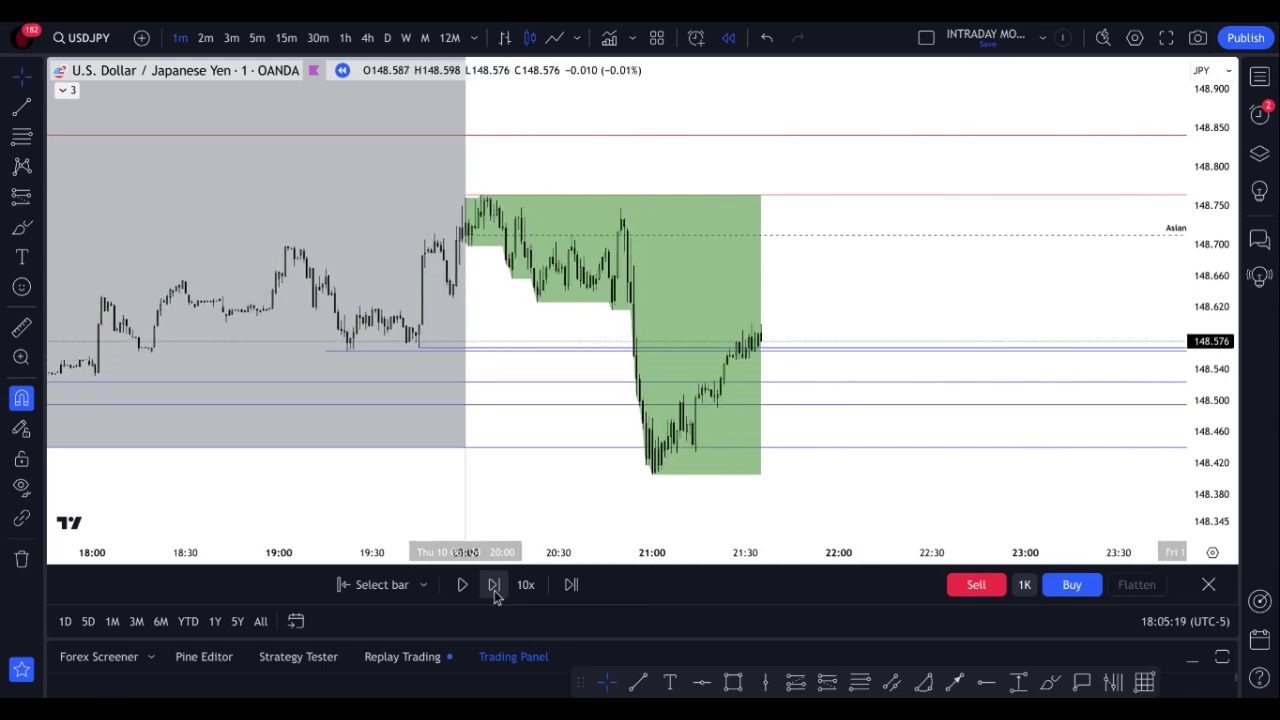
{"action": "left_click", "coordinate": [494, 588]}
{"action": "left_click", "coordinate": [494, 588]}
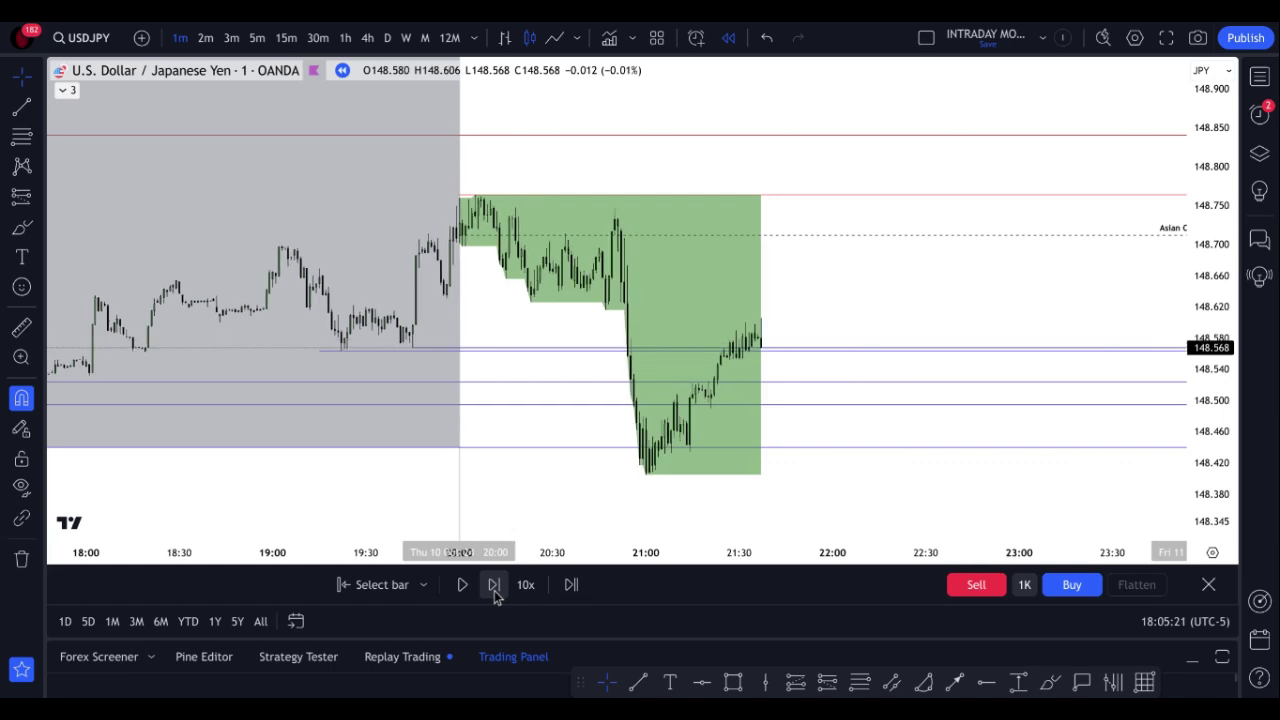
{"action": "left_click", "coordinate": [494, 588]}
{"action": "left_click", "coordinate": [494, 588]}
{"action": "left_click", "coordinate": [494, 588]}
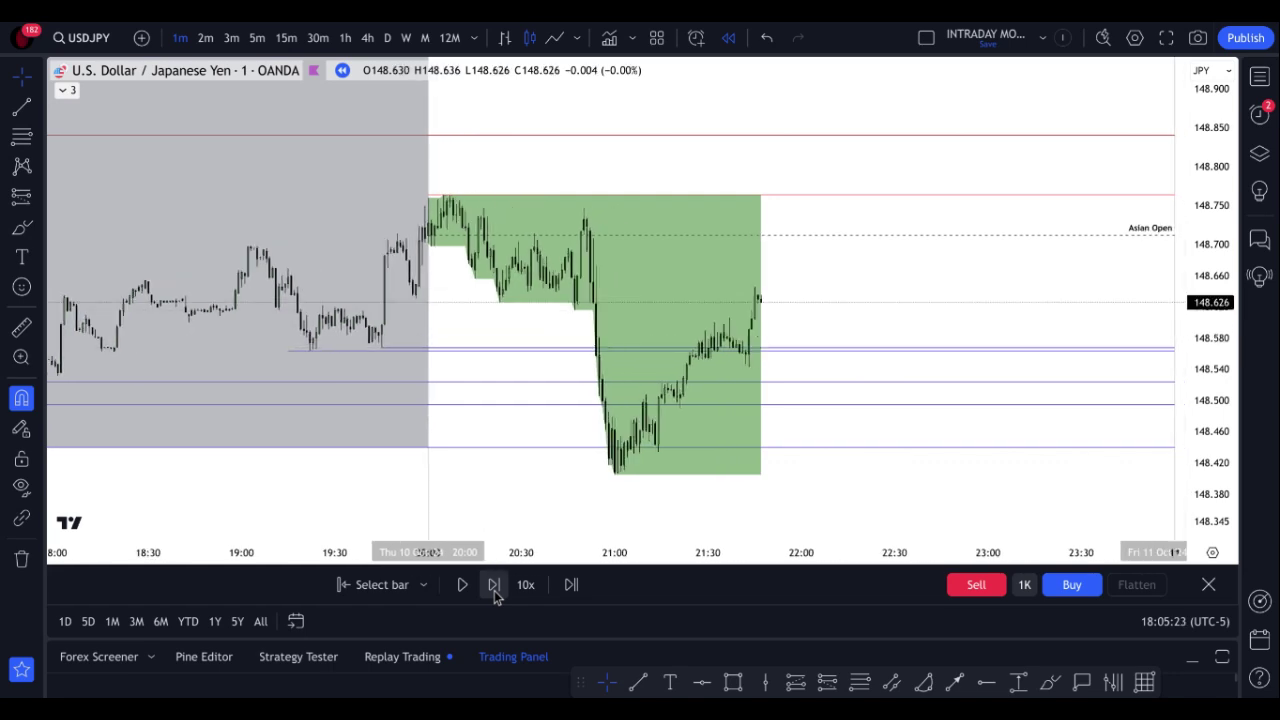
{"action": "left_click", "coordinate": [494, 588]}
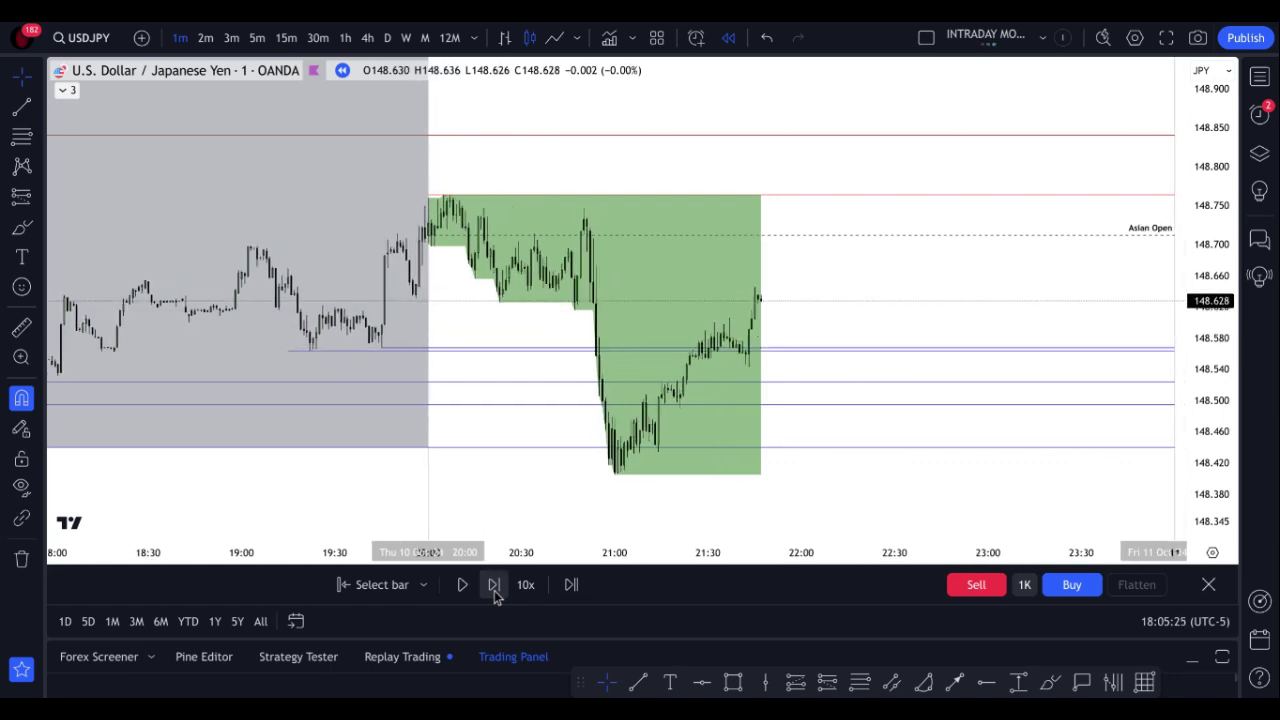
{"action": "left_click", "coordinate": [494, 588]}
{"action": "left_click", "coordinate": [494, 588]}
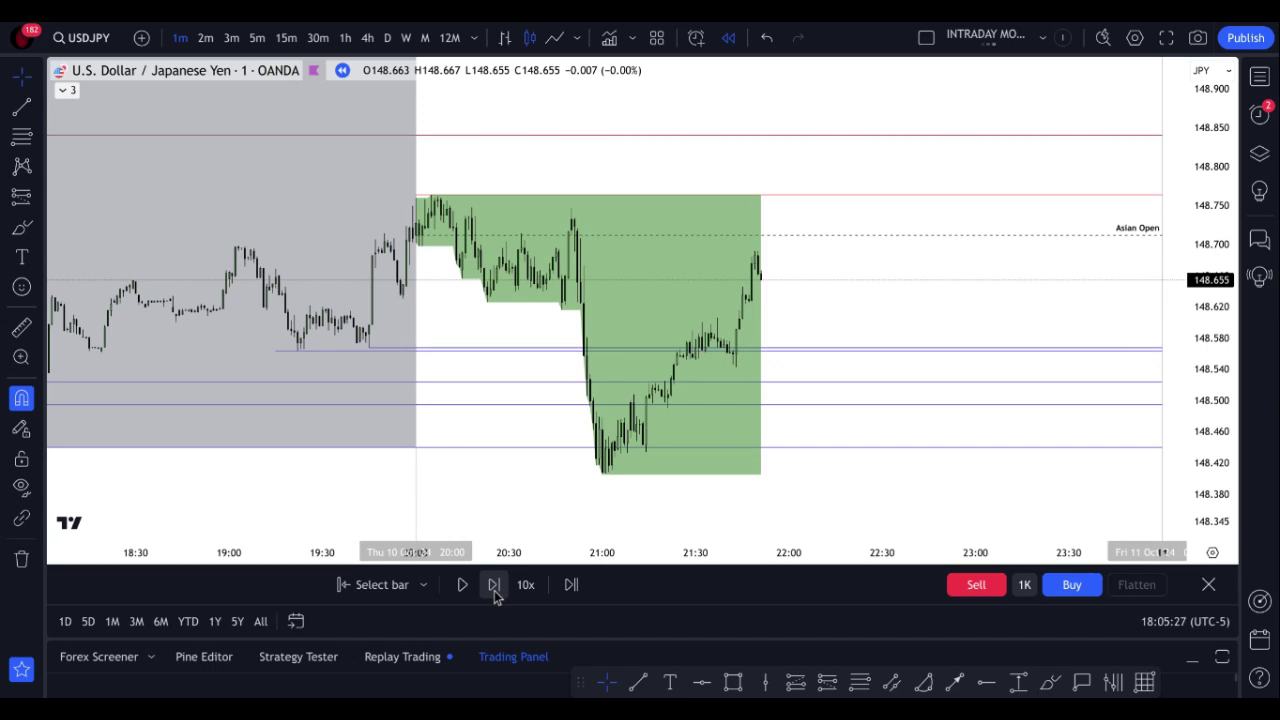
{"action": "left_click", "coordinate": [494, 588]}
Place a long position at 148.668 with 150-tick target and stop, narrowing its width
{"action": "key", "text": "alt+f"}
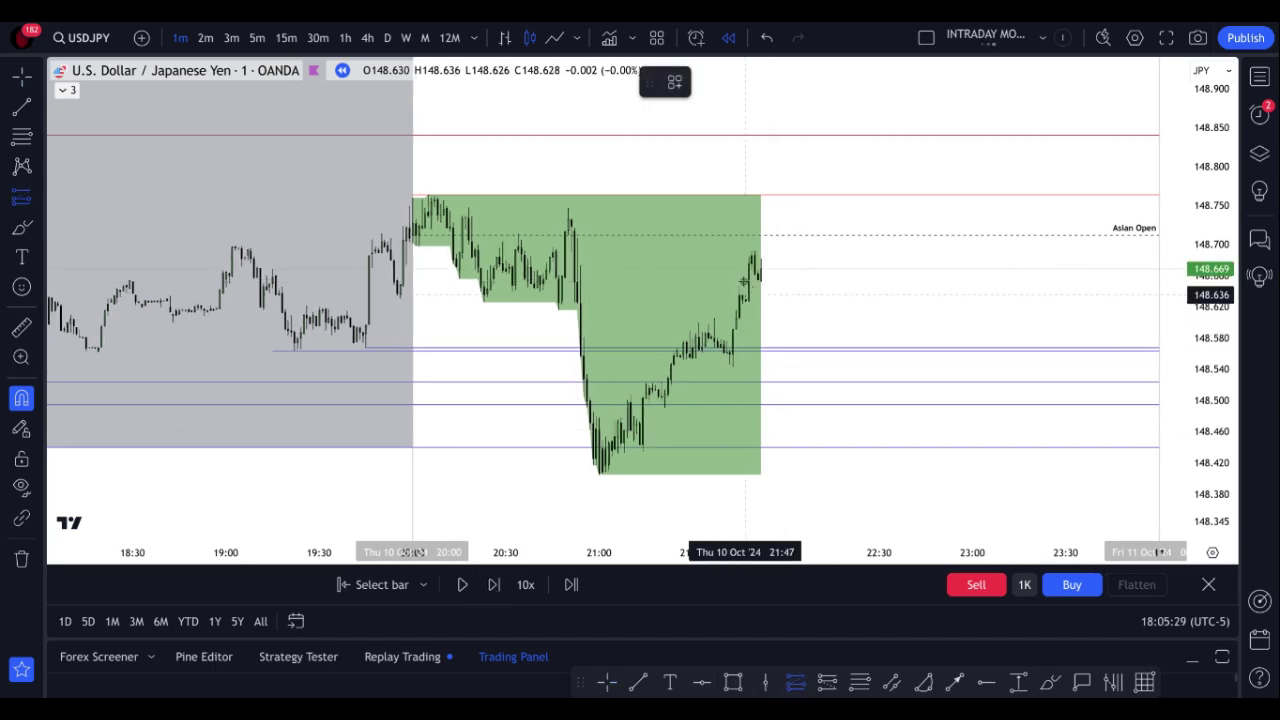
{"action": "left_click", "coordinate": [752, 270]}
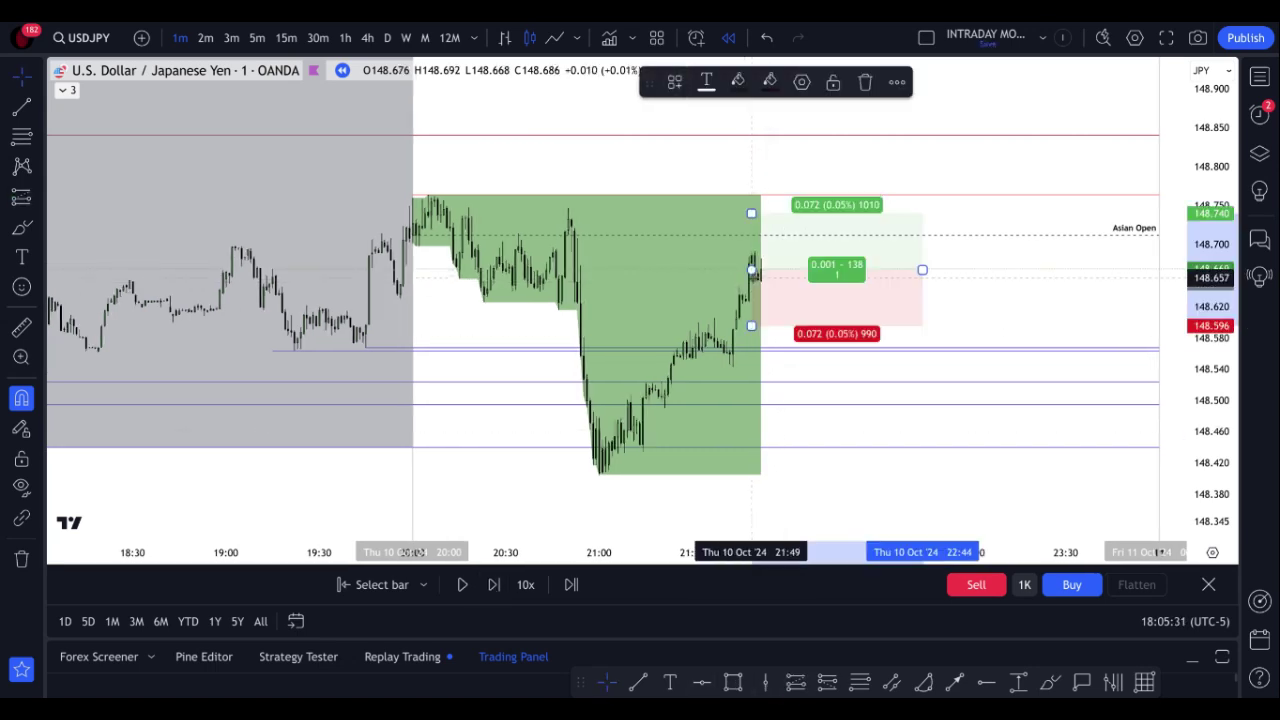
{"action": "double_click", "coordinate": [754, 284]}
{"action": "left_click", "coordinate": [525, 626]}
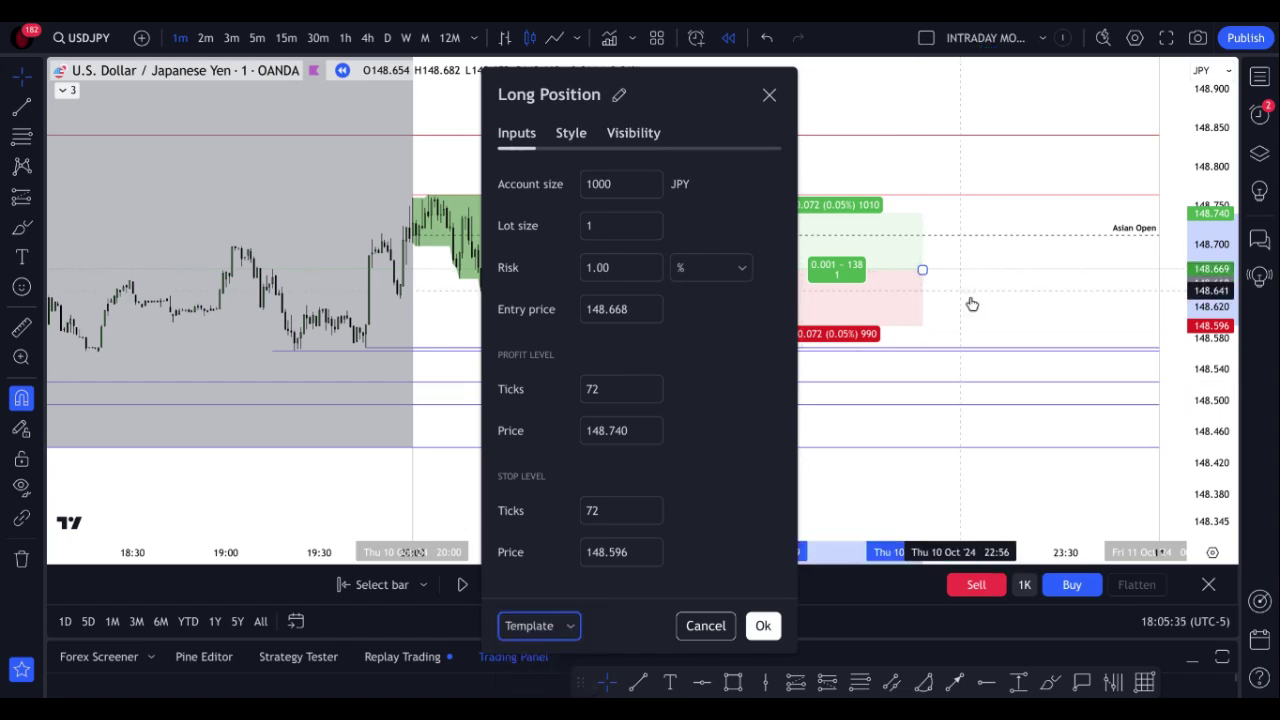
{"action": "key", "text": "Return"}
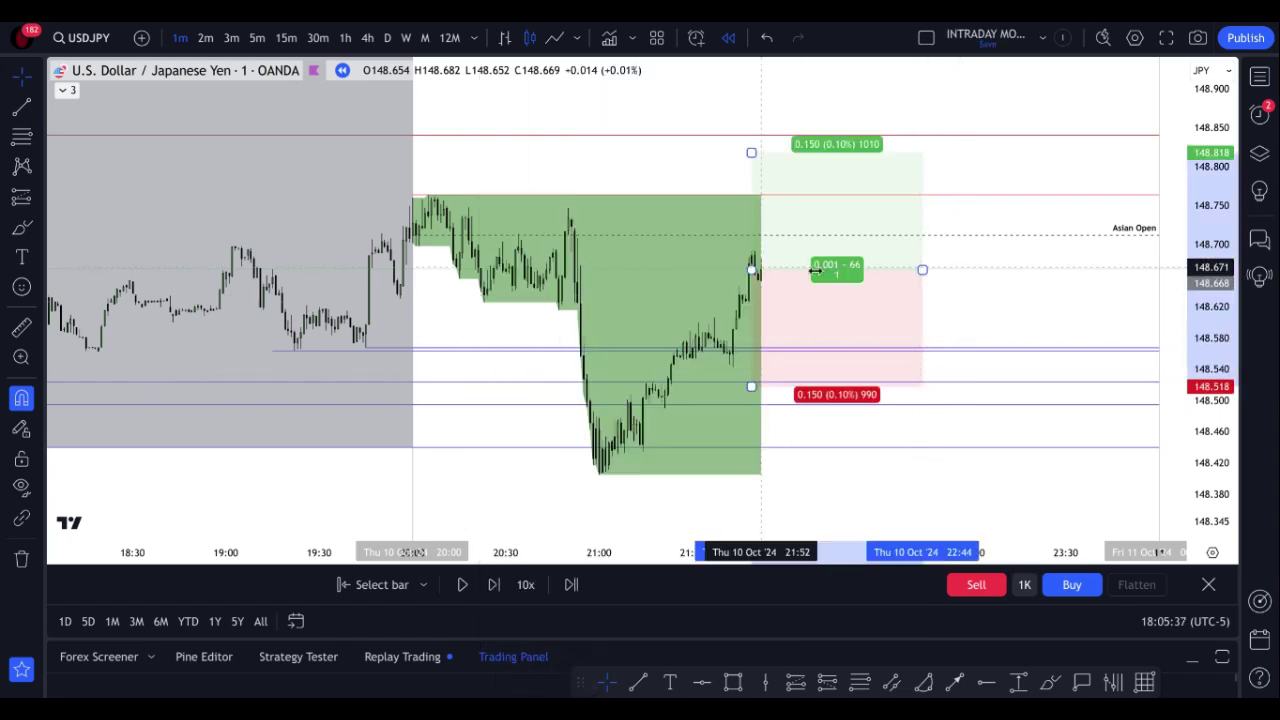
{"action": "left_click_drag", "start_coordinate": [920, 269], "coordinate": [771, 271]}
{"action": "scroll", "coordinate": [790, 311], "scroll_direction": "up", "scroll_amount": 2}
{"action": "scroll", "coordinate": [790, 311], "scroll_direction": "up", "scroll_amount": 4}
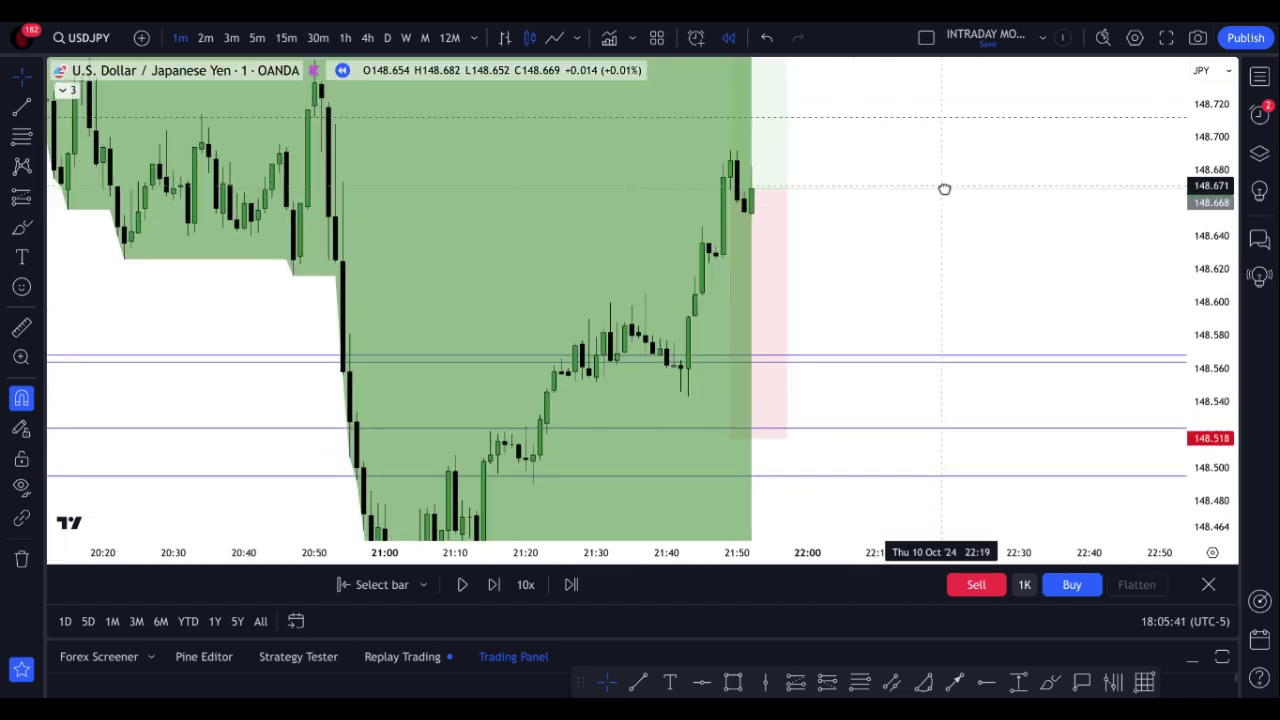
{"action": "left_click", "coordinate": [733, 678]}
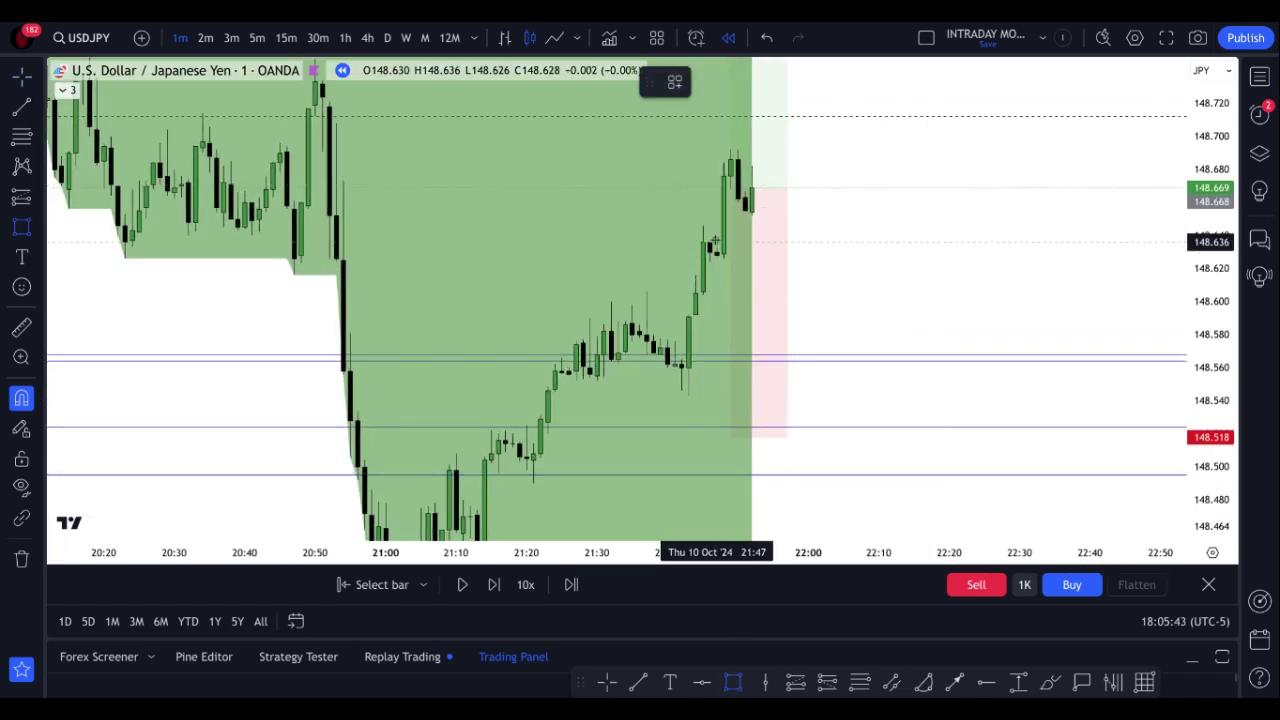
Draw a small rectangle zone beside the latest bars
{"action": "mouse_move", "coordinate": [717, 189]}
{"action": "left_mouse_down"}
{"action": "mouse_move", "coordinate": [731, 243]}
{"action": "mouse_move", "coordinate": [914, 215]}
{"action": "left_mouse_up"}
{"action": "left_click_drag", "start_coordinate": [1212, 250], "coordinate": [1140, 349]}
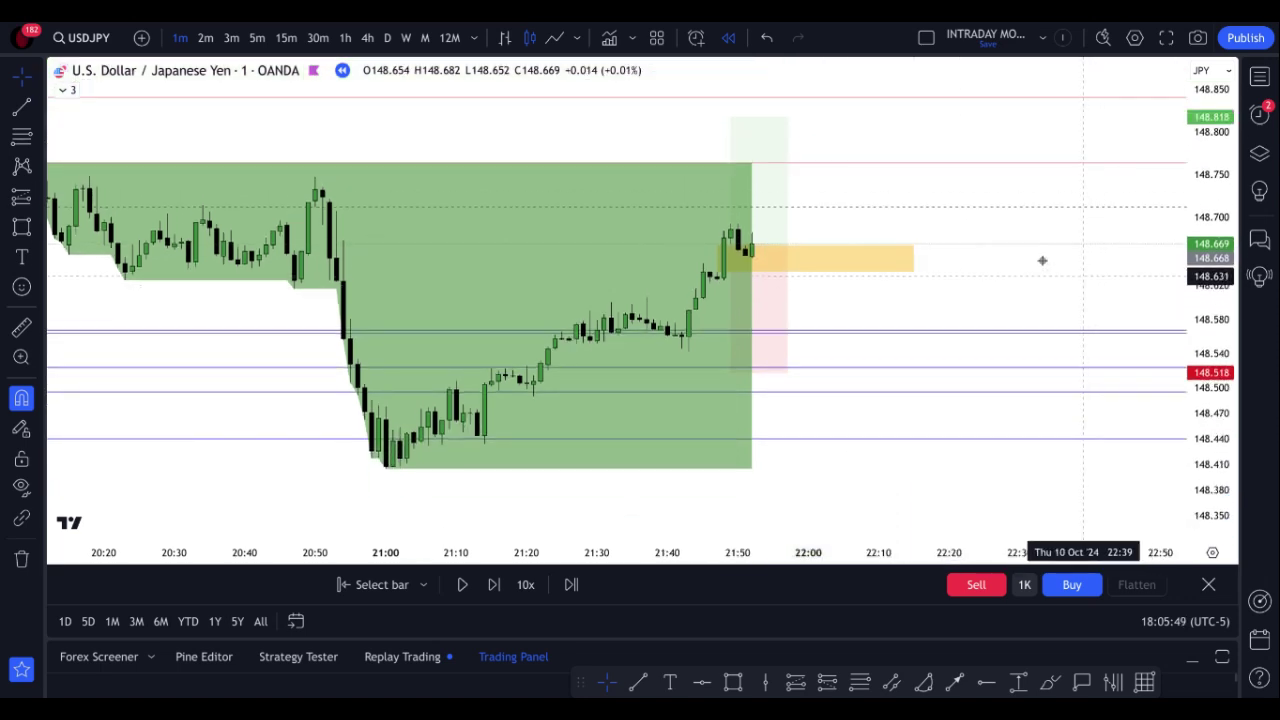
{"action": "scroll", "coordinate": [1013, 255], "scroll_direction": "down", "scroll_amount": 4}
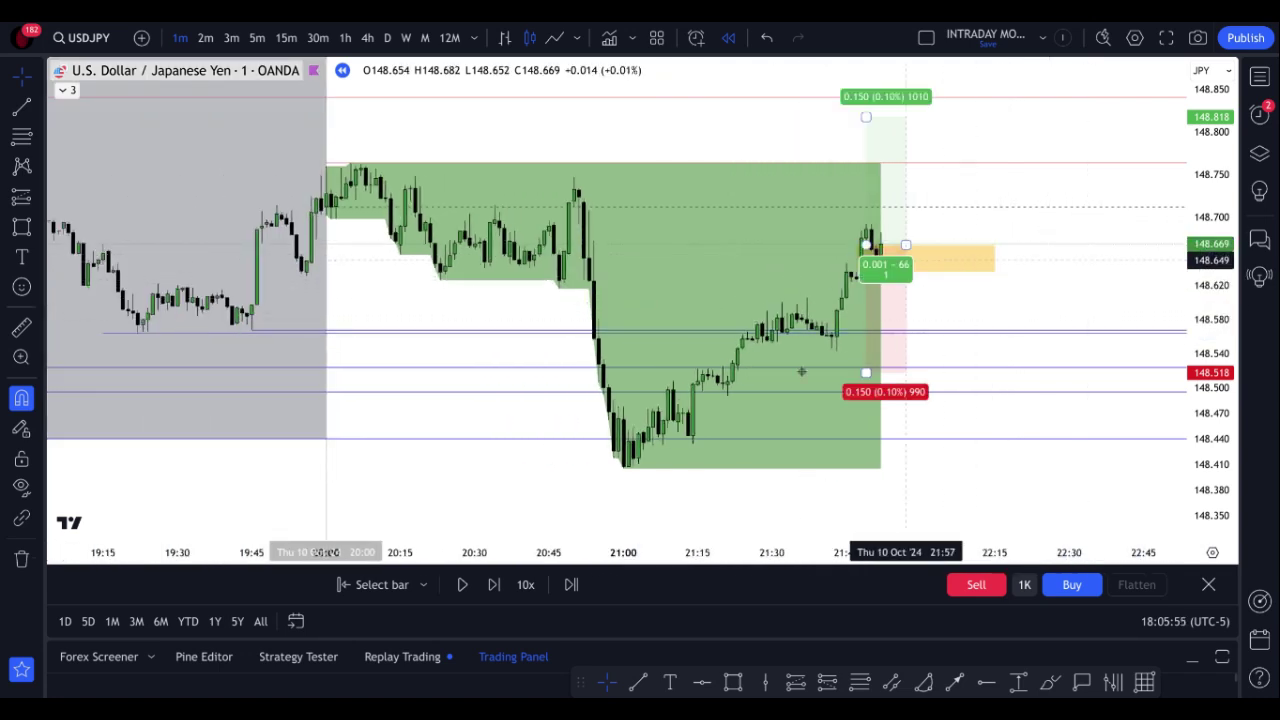
Draw a short dashed horizontal line at the latest price
{"action": "left_click", "coordinate": [638, 681]}
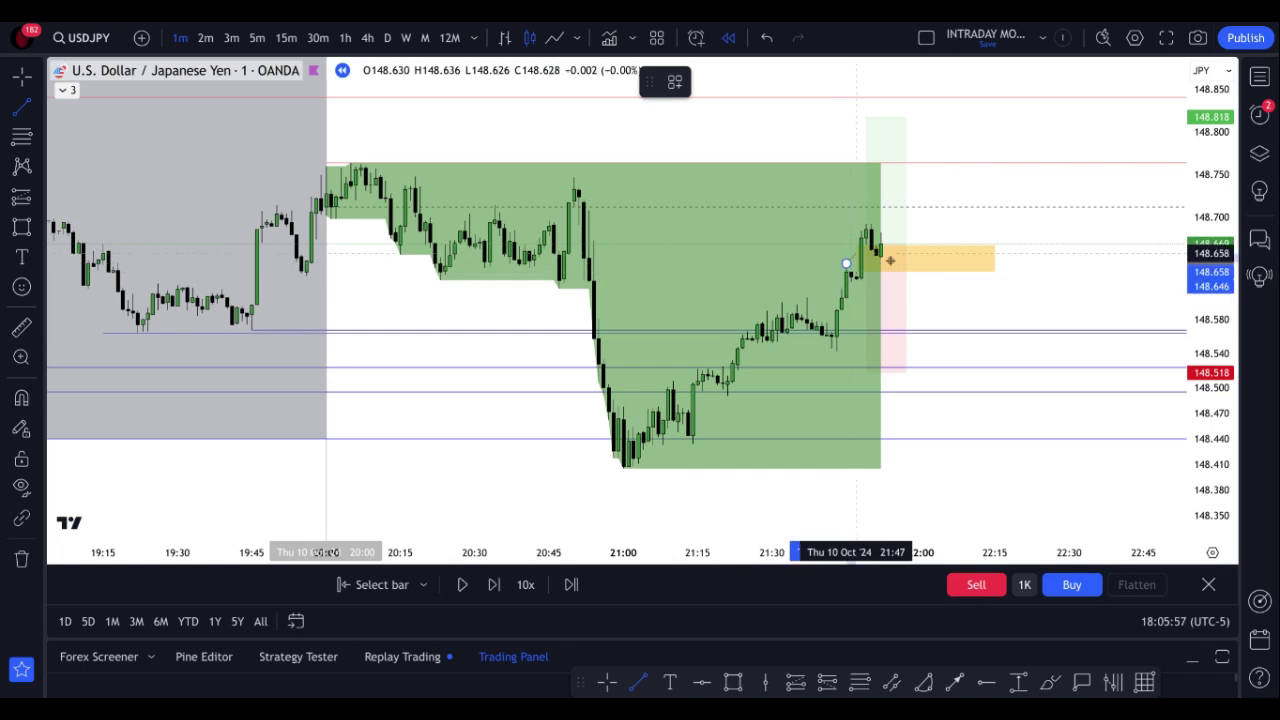
{"action": "left_click_drag", "start_coordinate": [846, 263], "coordinate": [891, 263]}
{"action": "left_click", "coordinate": [795, 82]}
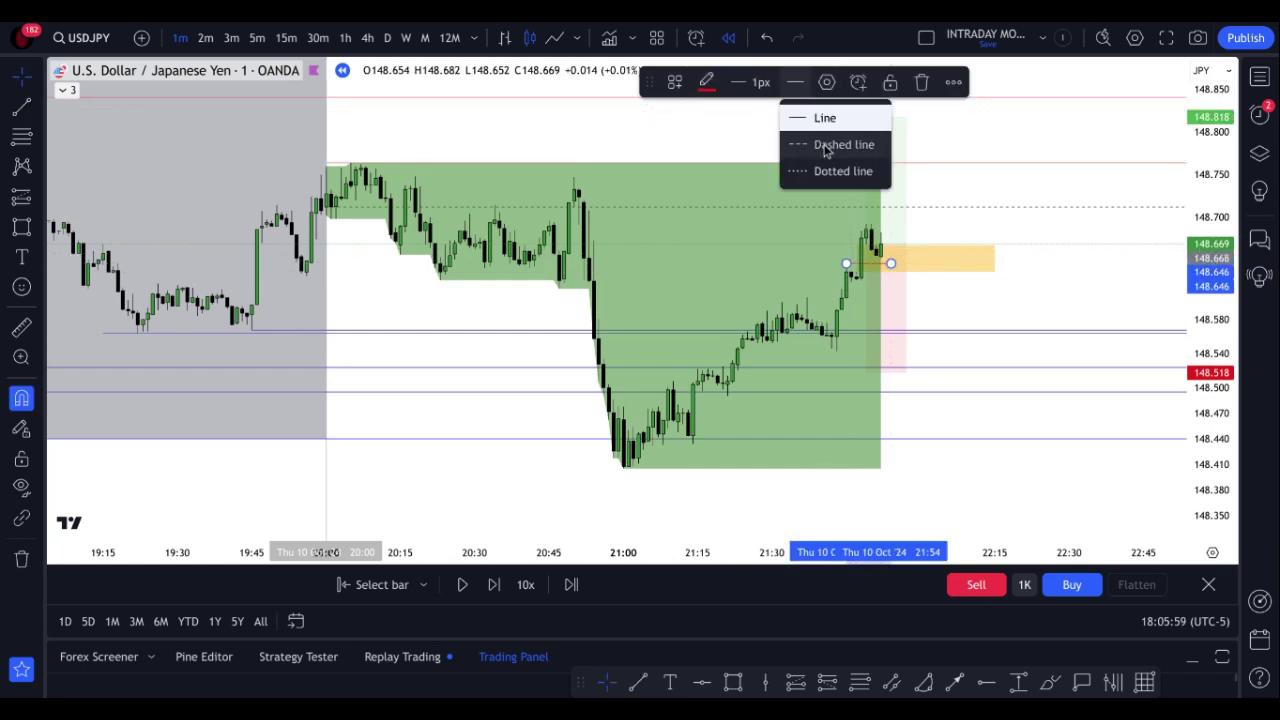
{"action": "left_click", "coordinate": [812, 143]}
{"action": "left_click", "coordinate": [706, 82]}
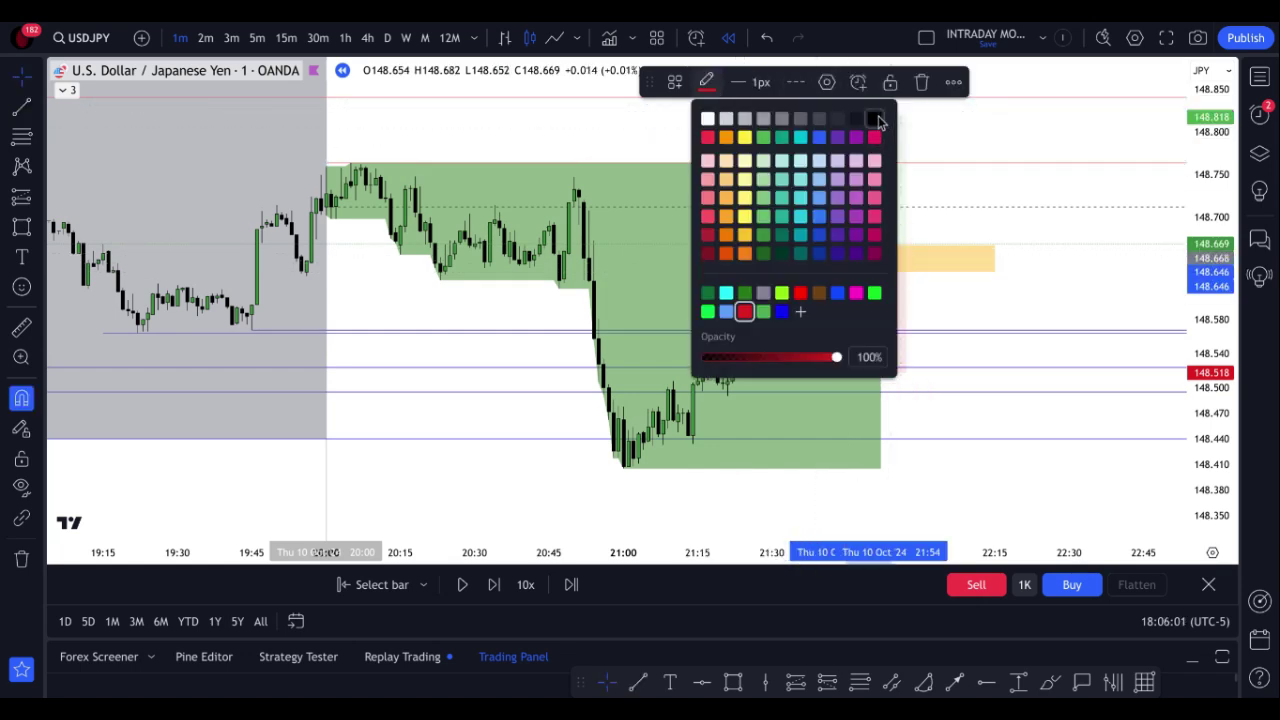
{"action": "left_click", "coordinate": [1048, 274]}
{"action": "left_click_drag", "start_coordinate": [1048, 274], "coordinate": [777, 297]}
{"action": "scroll", "coordinate": [777, 249], "scroll_direction": "down", "scroll_amount": 2}
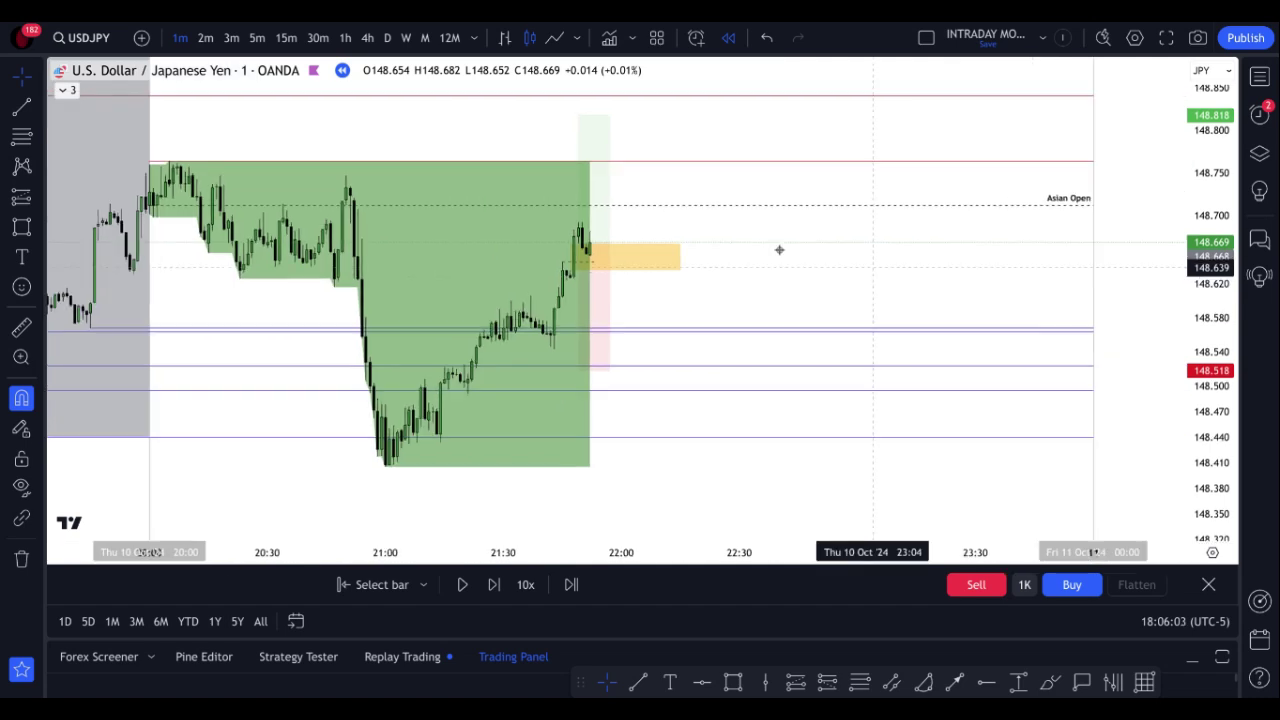
Stretch the yellow 148.646–148.669 zone right to Friday midnight
{"action": "left_click", "coordinate": [590, 245]}
{"action": "left_click", "coordinate": [949, 263]}
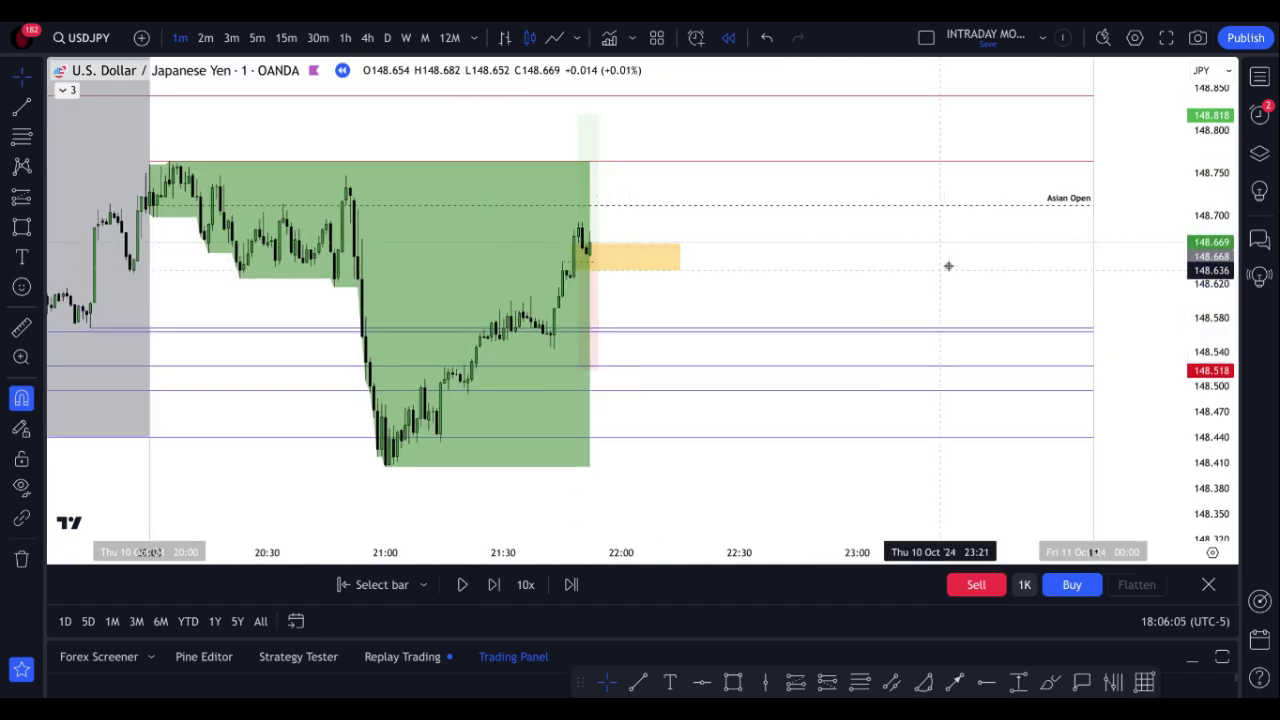
{"action": "scroll", "coordinate": [1123, 240], "scroll_direction": "down", "scroll_amount": 2}
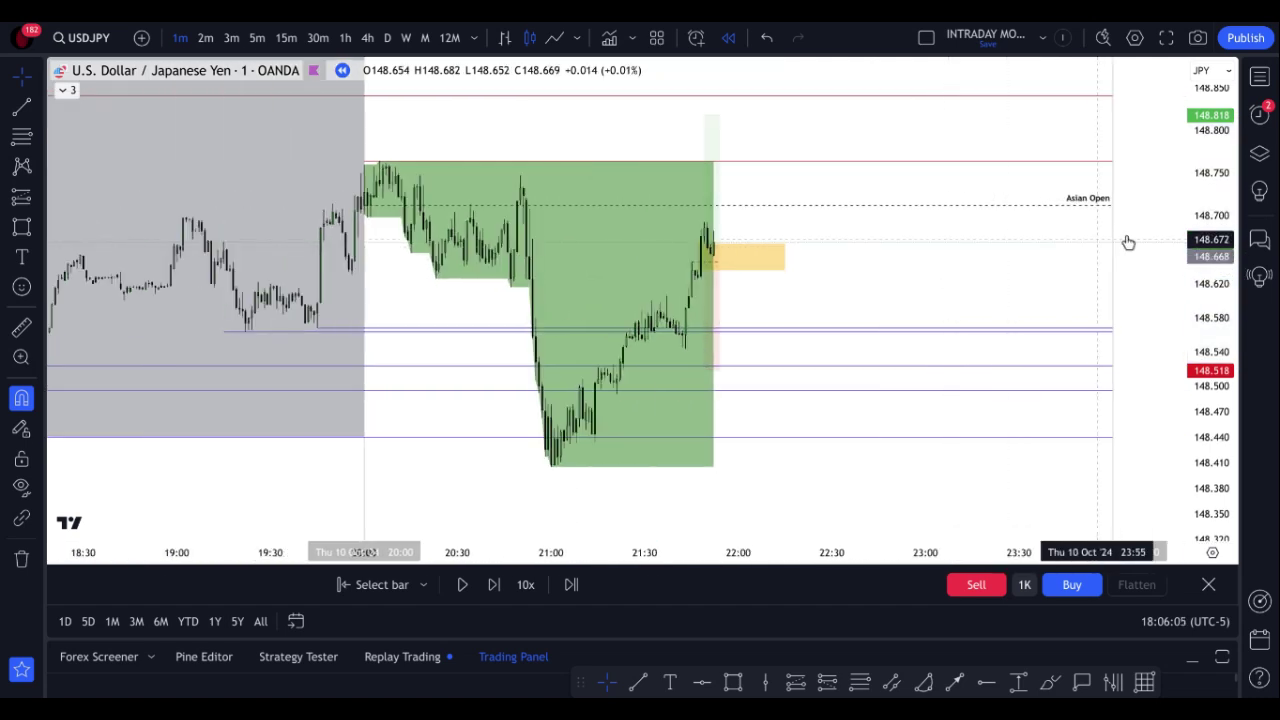
{"action": "left_click", "coordinate": [745, 257]}
{"action": "left_click_drag", "start_coordinate": [785, 257], "coordinate": [1117, 266]}
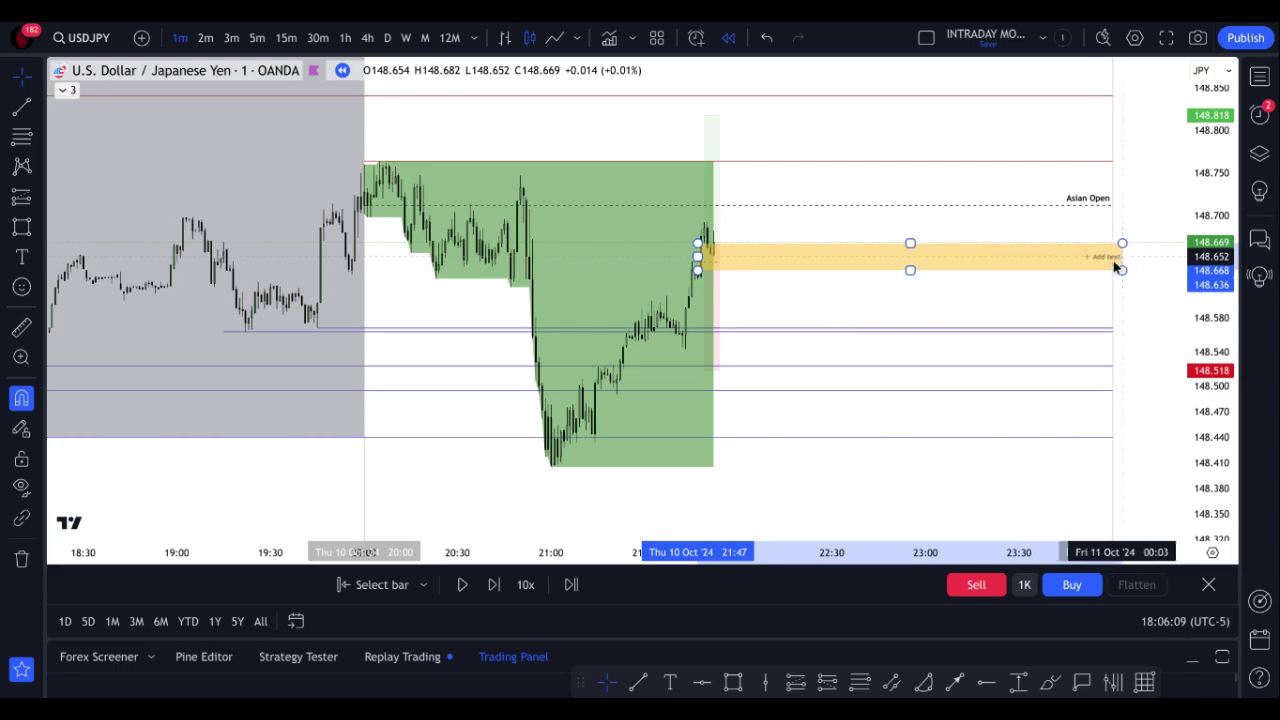
{"action": "left_click", "coordinate": [968, 316]}
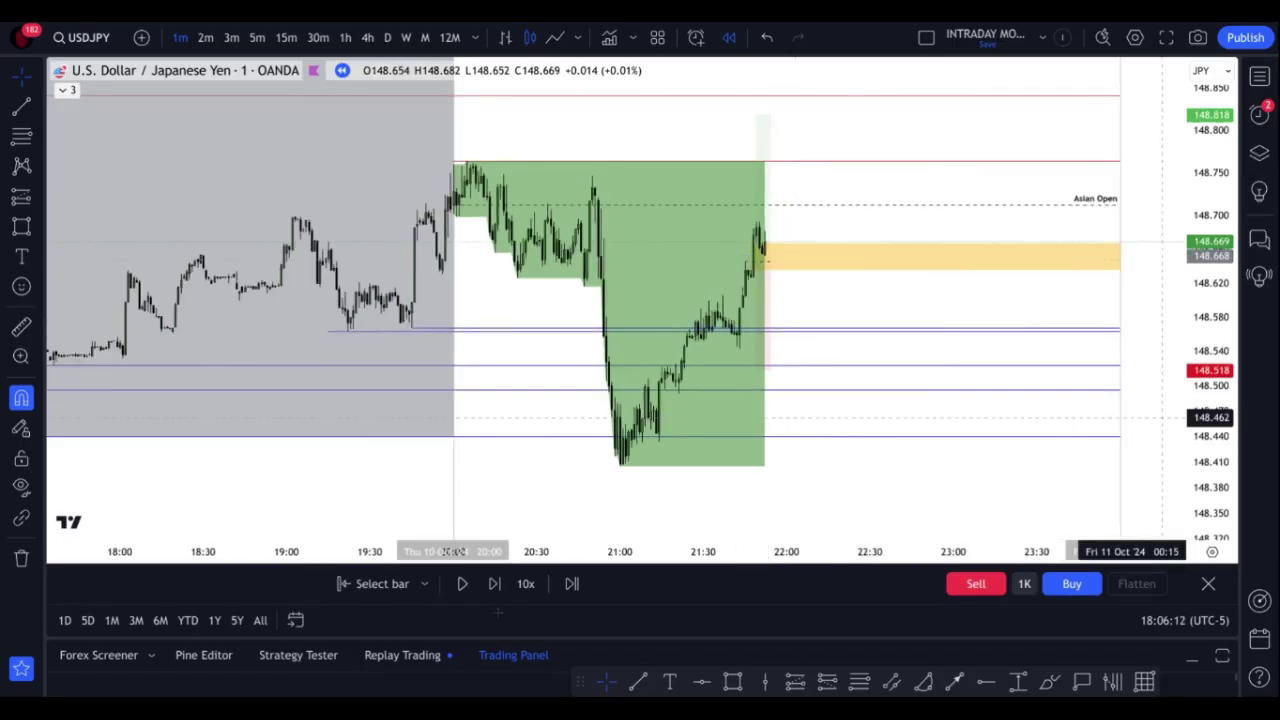
Play the replay into Friday's early hours and pan to the latest bars
{"action": "left_click", "coordinate": [461, 587]}
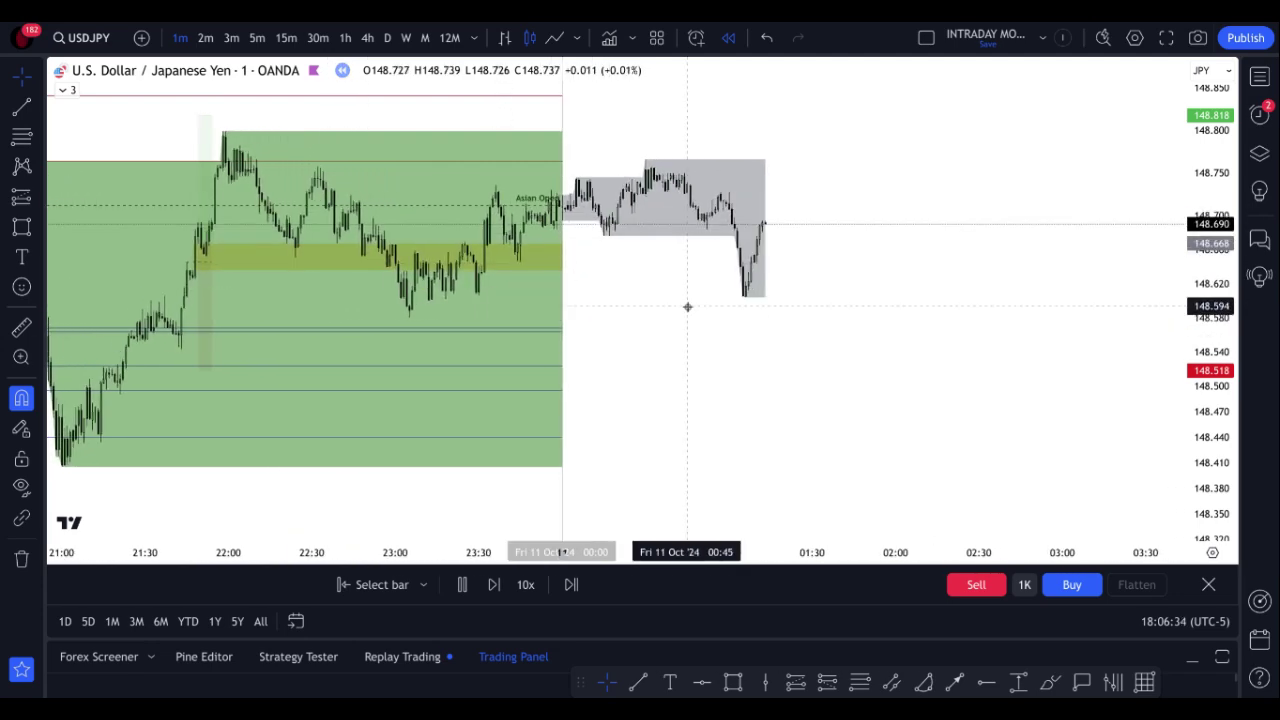
{"action": "scroll", "coordinate": [800, 265], "scroll_direction": "down", "scroll_amount": 3}
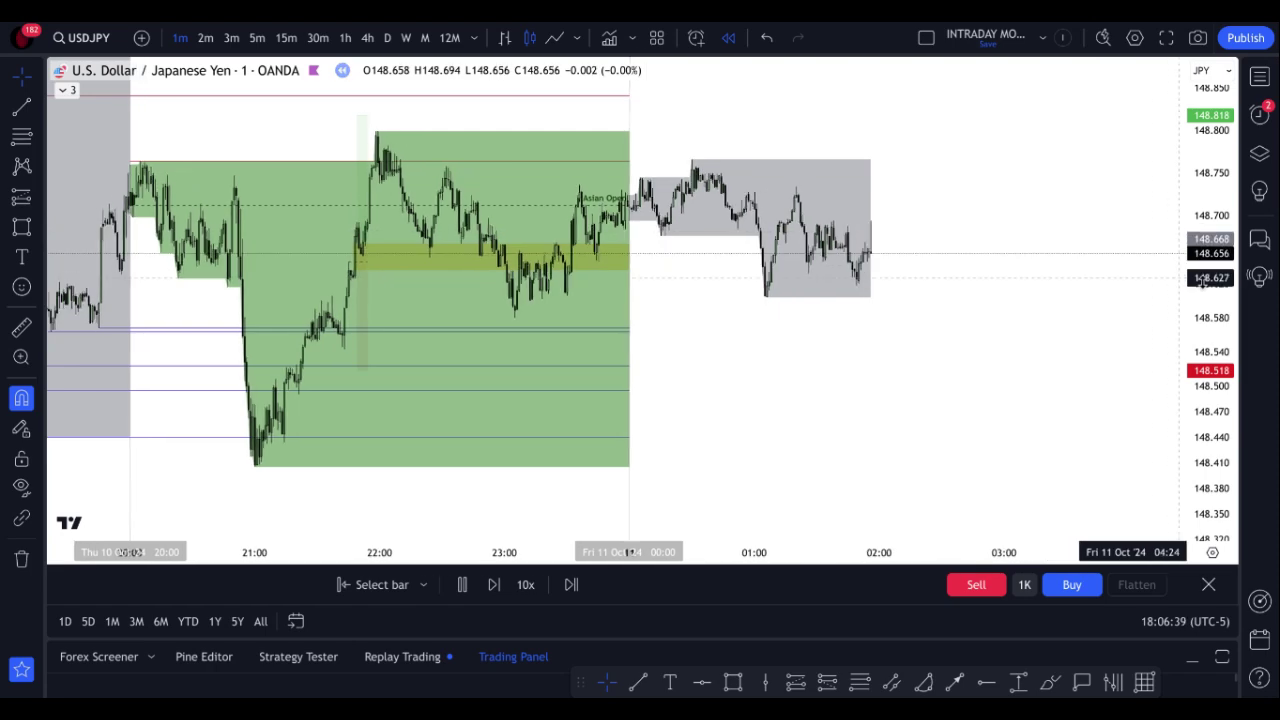
{"action": "scroll", "coordinate": [1030, 250], "scroll_direction": "down", "scroll_amount": 3}
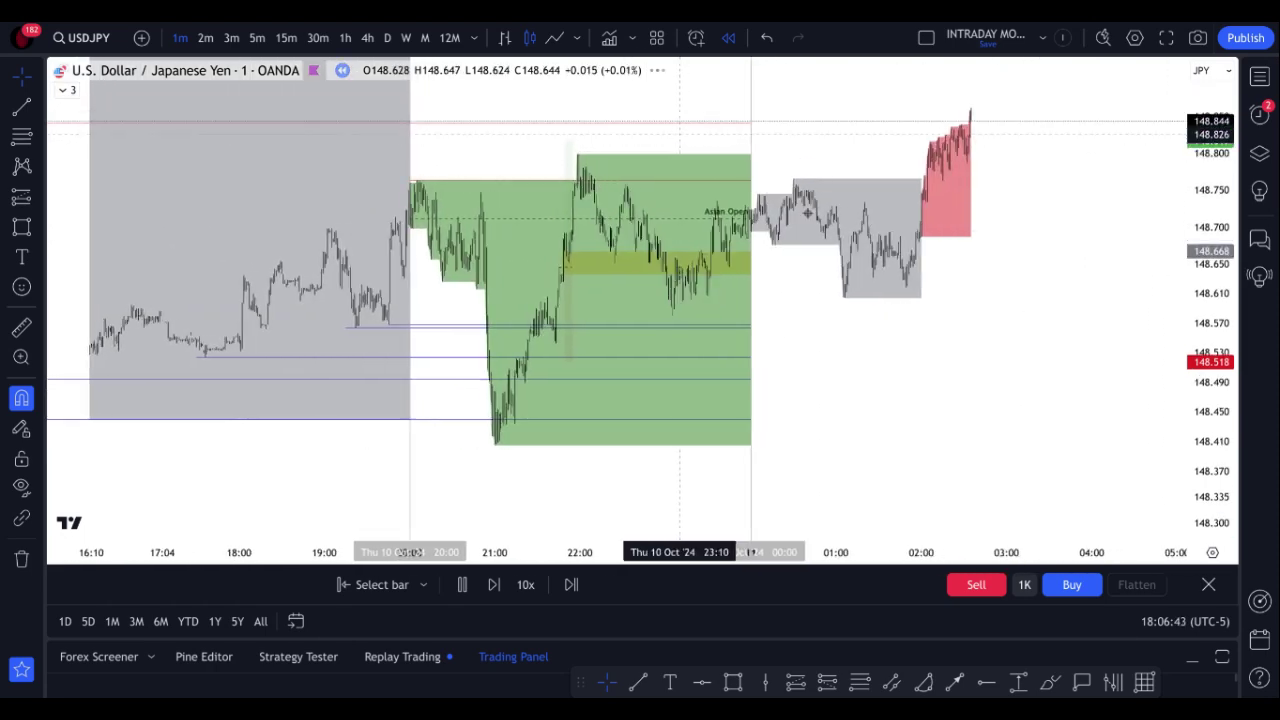
{"action": "scroll", "coordinate": [830, 230], "scroll_direction": "down", "scroll_amount": 1}
{"action": "scroll", "coordinate": [830, 230], "scroll_direction": "down", "scroll_amount": 2}
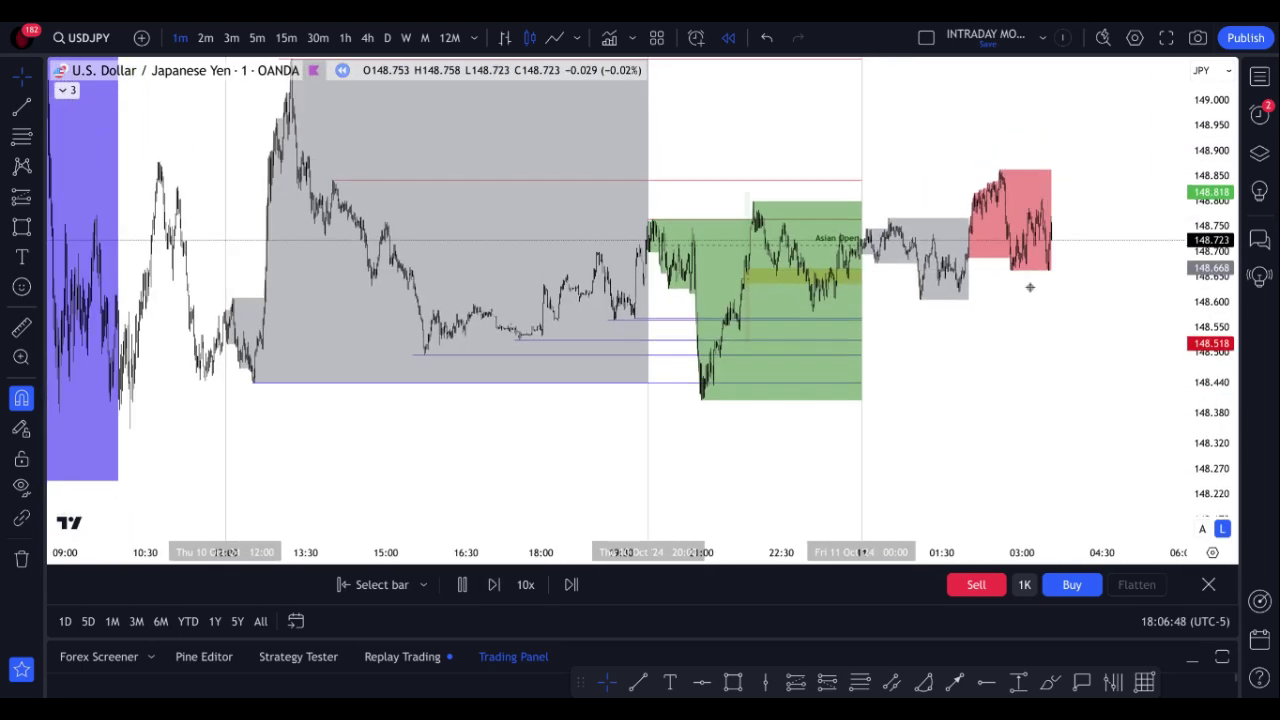
{"action": "left_click_drag", "start_coordinate": [1029, 286], "coordinate": [998, 391]}
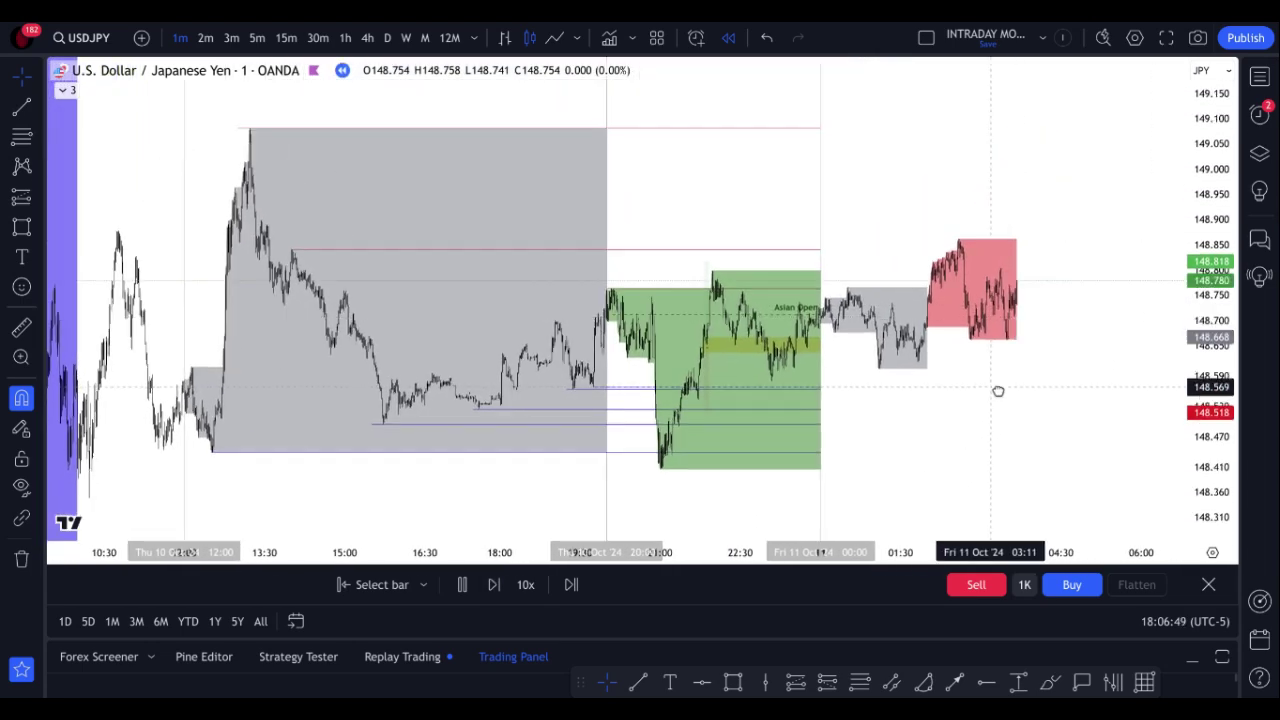
Pause the replay and switch USDJPY to the 15-minute timeframe
{"action": "left_click", "coordinate": [461, 587]}
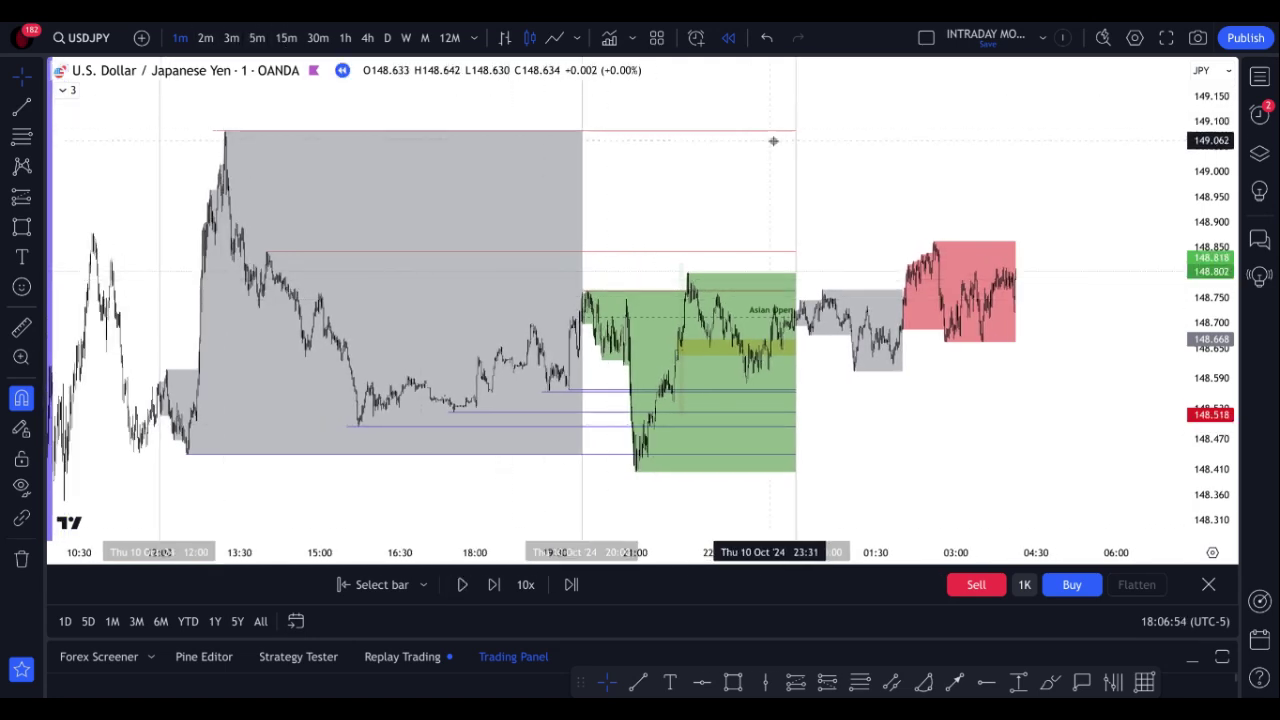
{"action": "type", "text": "15"}
{"action": "key", "text": "Return"}
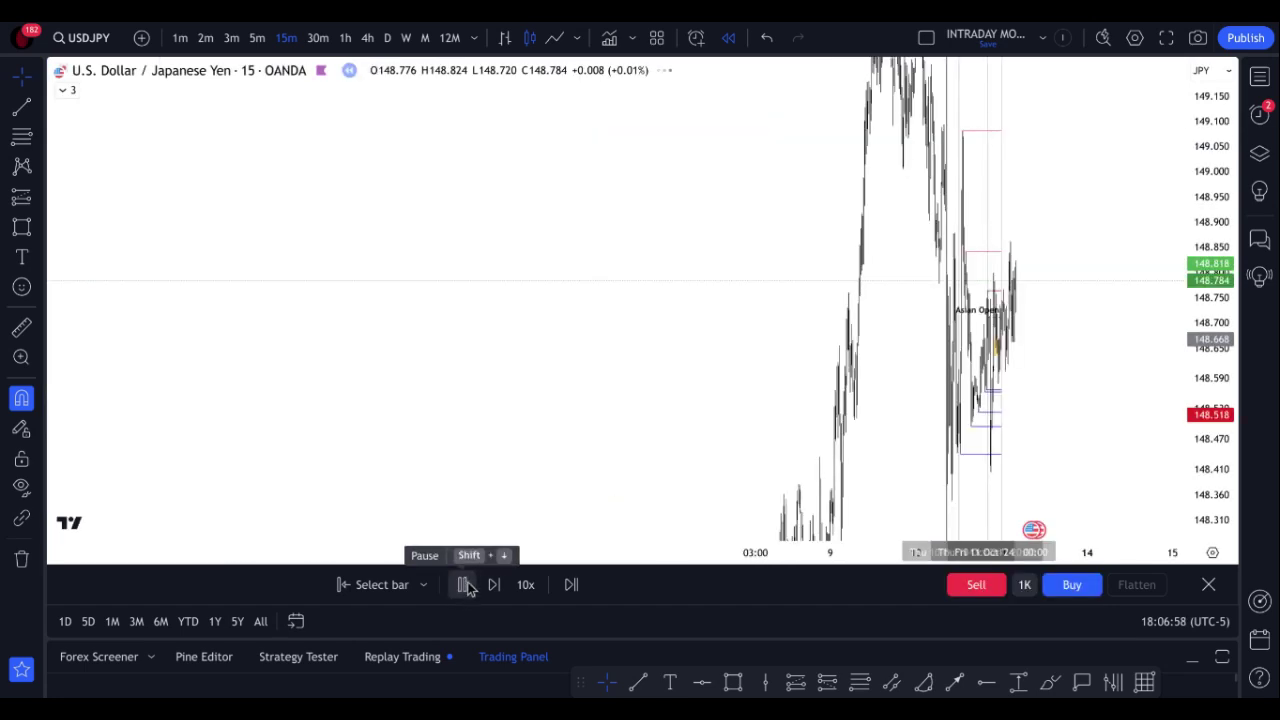
Reset the chart view, then exit replay to real-time USDJPY data
{"action": "right_click", "coordinate": [711, 230]}
{"action": "left_click", "coordinate": [760, 246]}
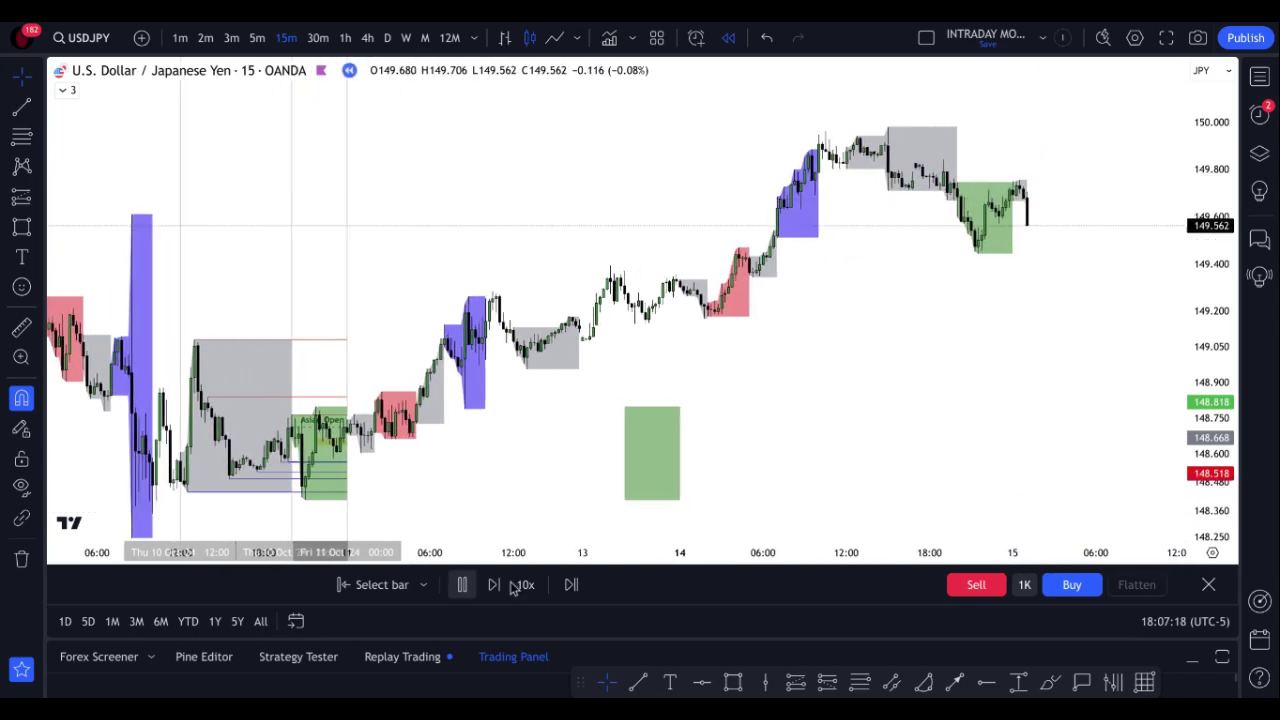
{"action": "left_click", "coordinate": [571, 587]}
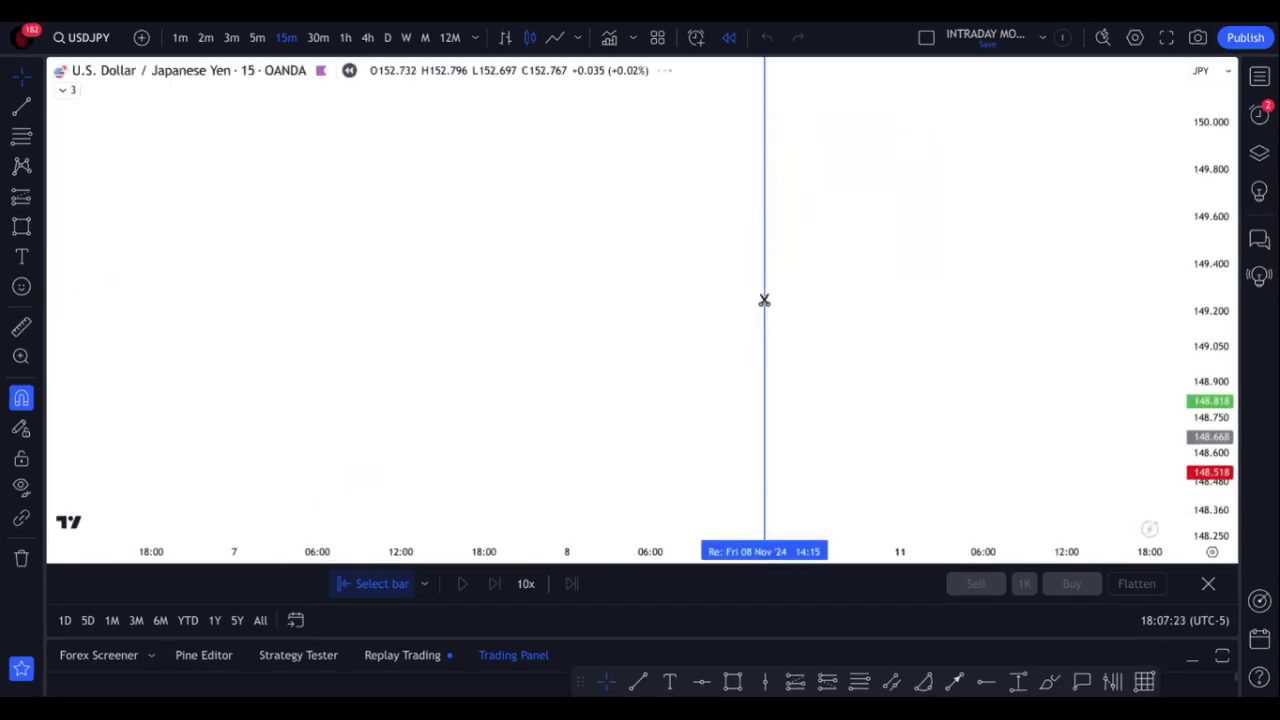
Reset the chart view and zoom out to show early October through 11 November
{"action": "right_click", "coordinate": [736, 285]}
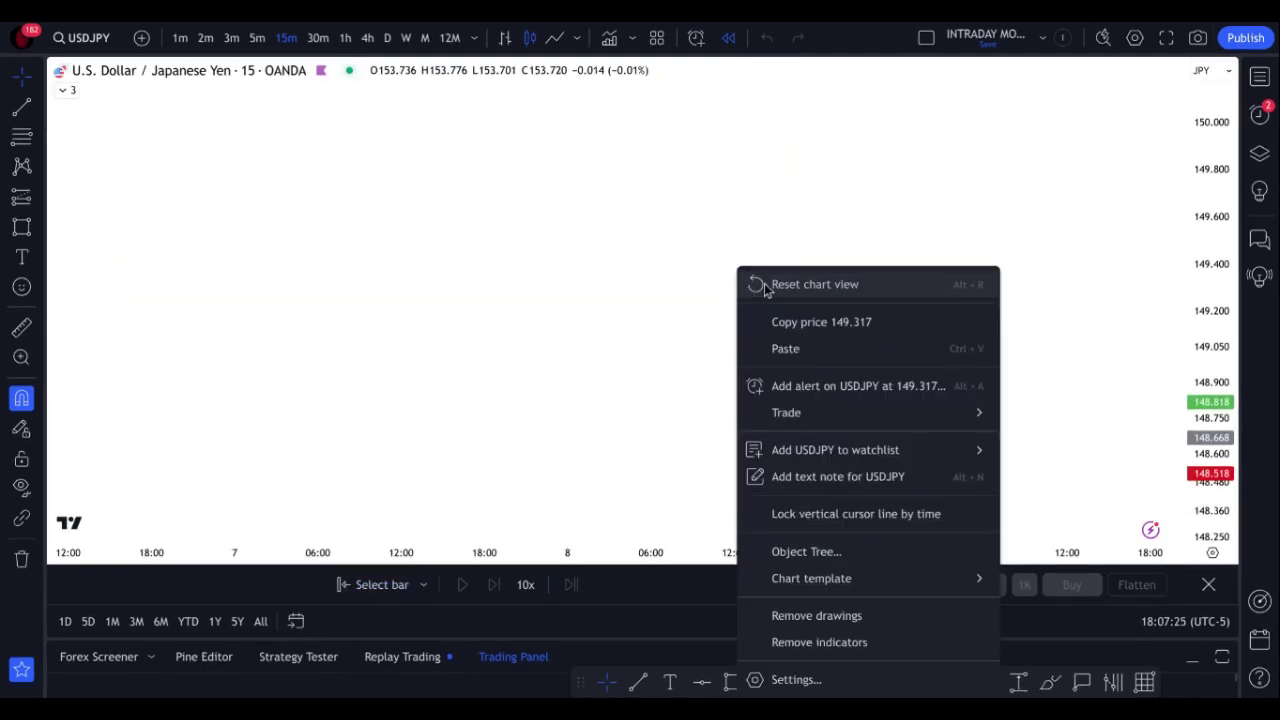
{"action": "left_click", "coordinate": [812, 284]}
{"action": "scroll", "coordinate": [764, 285], "scroll_direction": "down", "scroll_amount": 5}
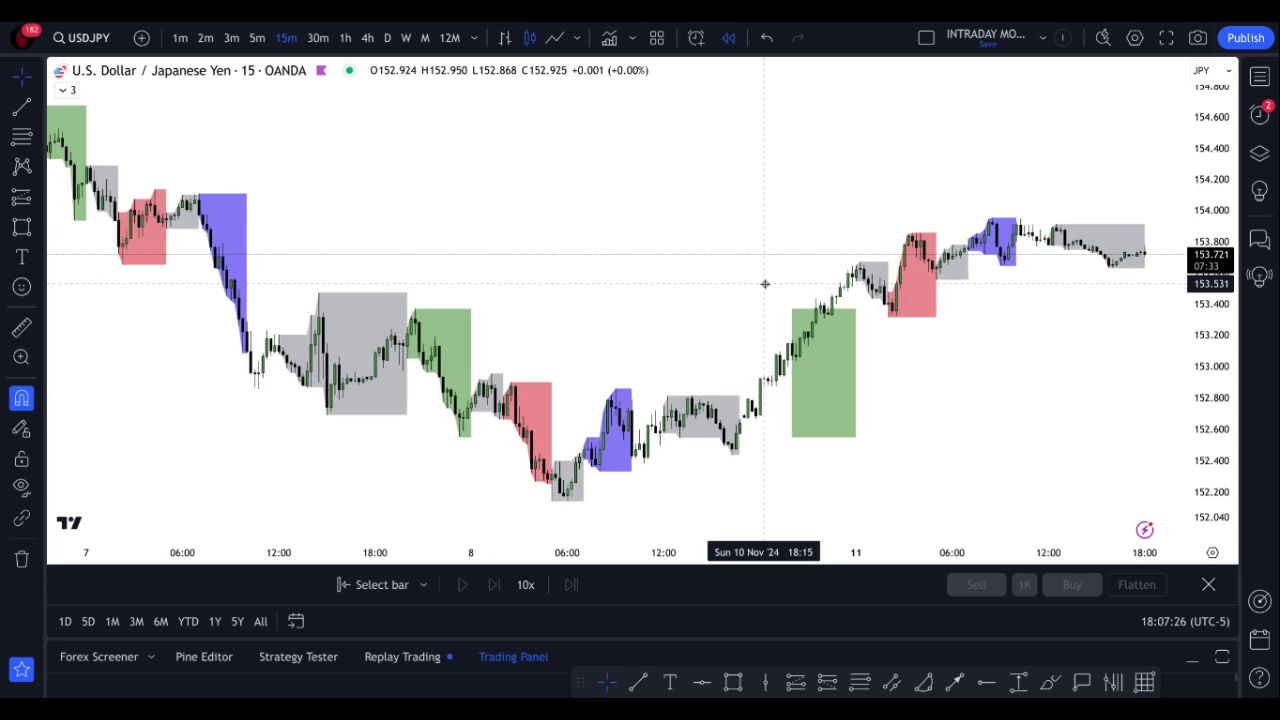
{"action": "scroll", "coordinate": [762, 260], "scroll_direction": "down", "scroll_amount": 5}
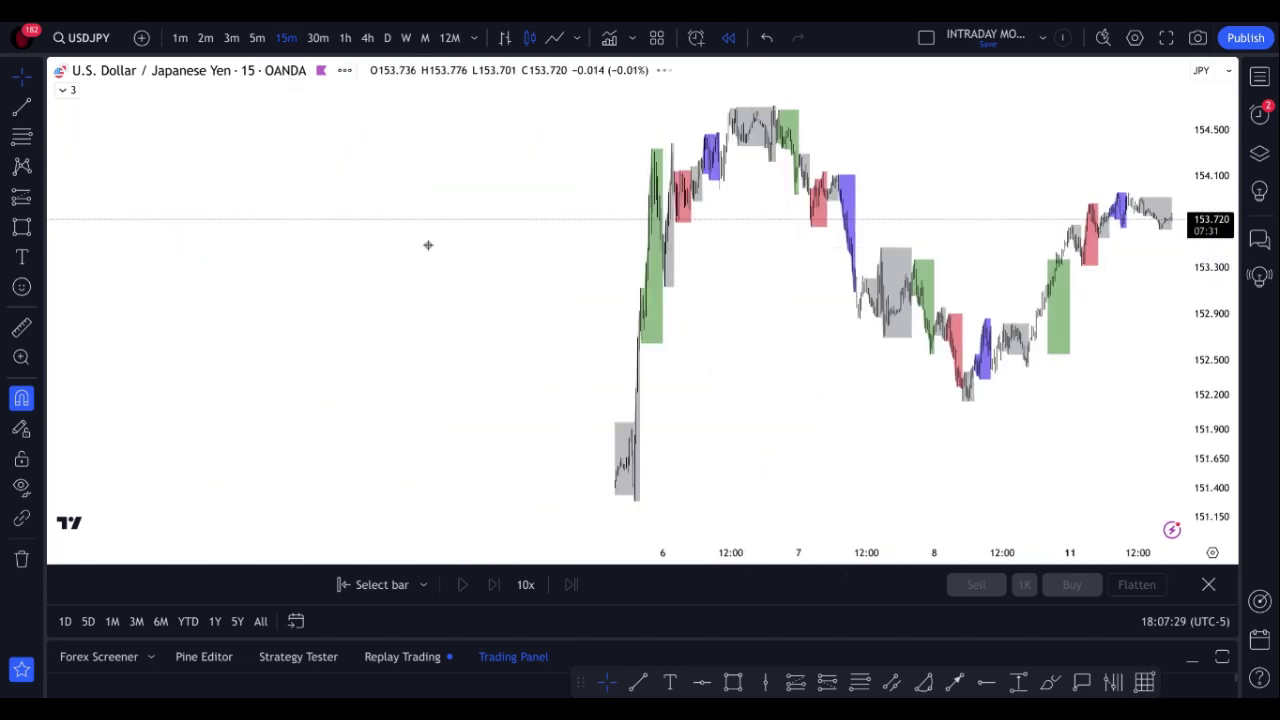
{"action": "scroll", "coordinate": [1063, 312], "scroll_direction": "down", "scroll_amount": 5}
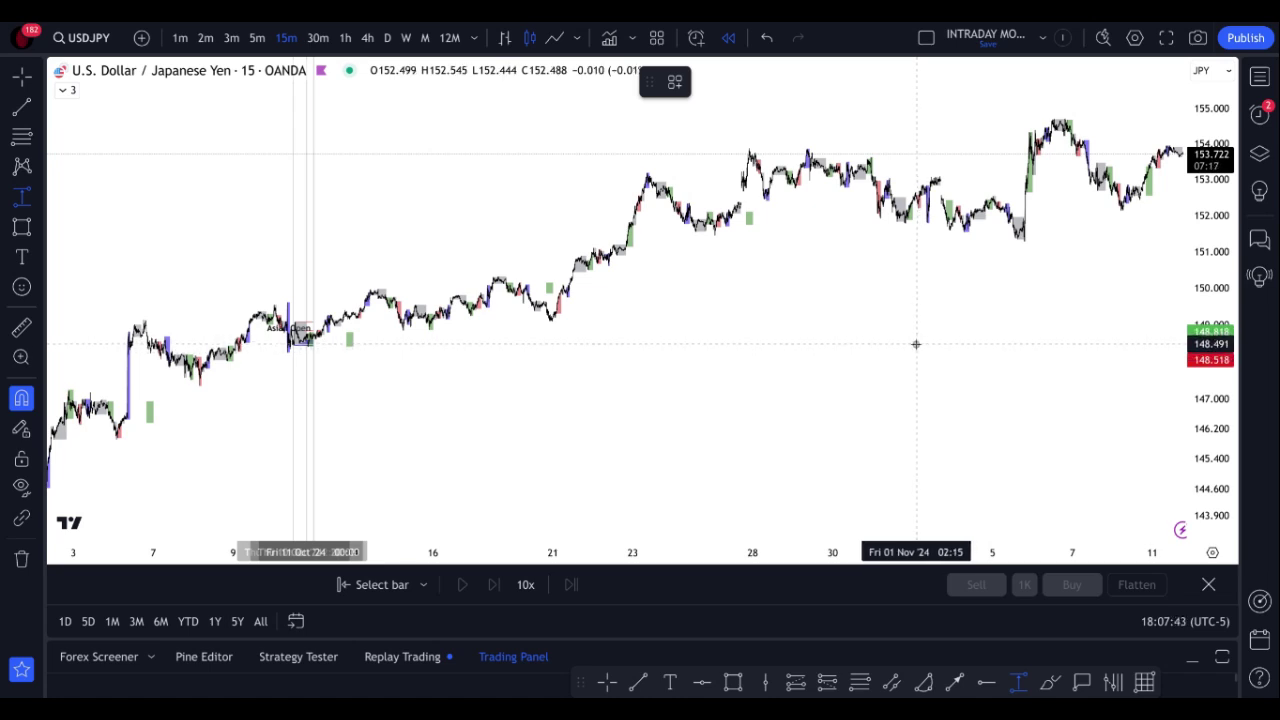
Measure the Nov 1 148.5 low to the Nov 6 high, reading 5.958 (4.01%)
{"action": "left_click", "coordinate": [916, 343], "text": "shift"}
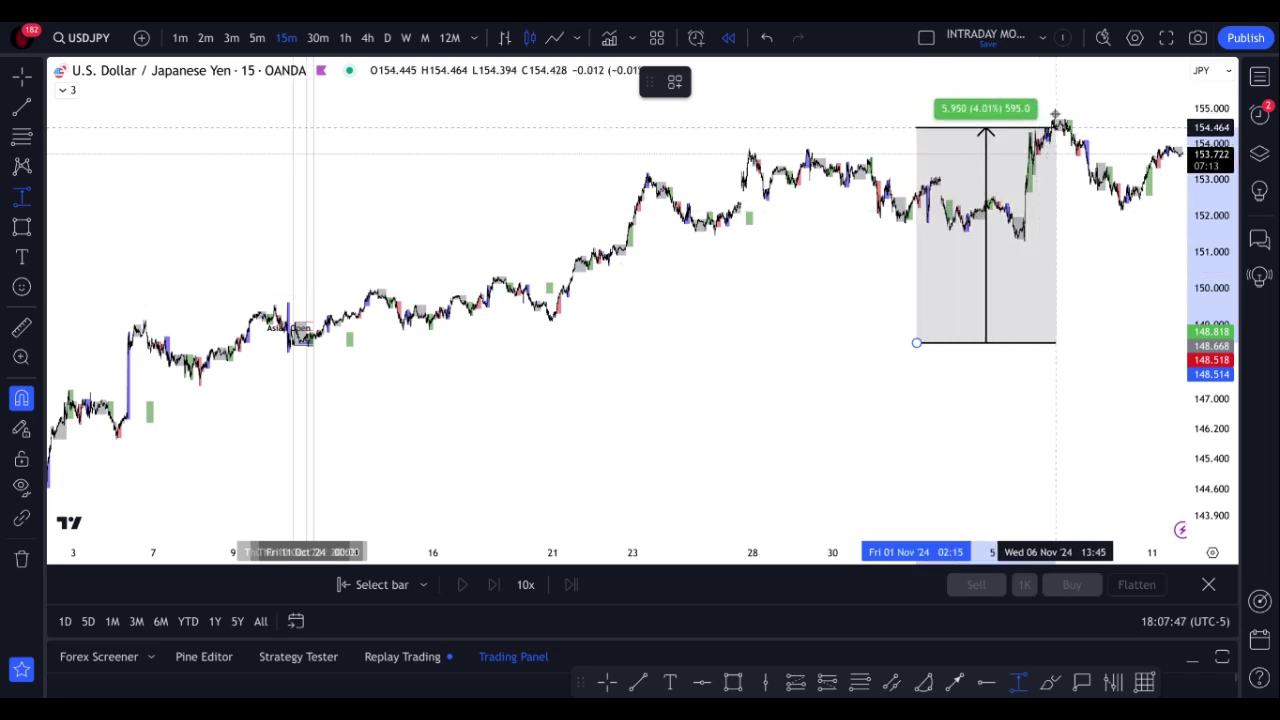
{"action": "left_click", "coordinate": [1051, 125]}
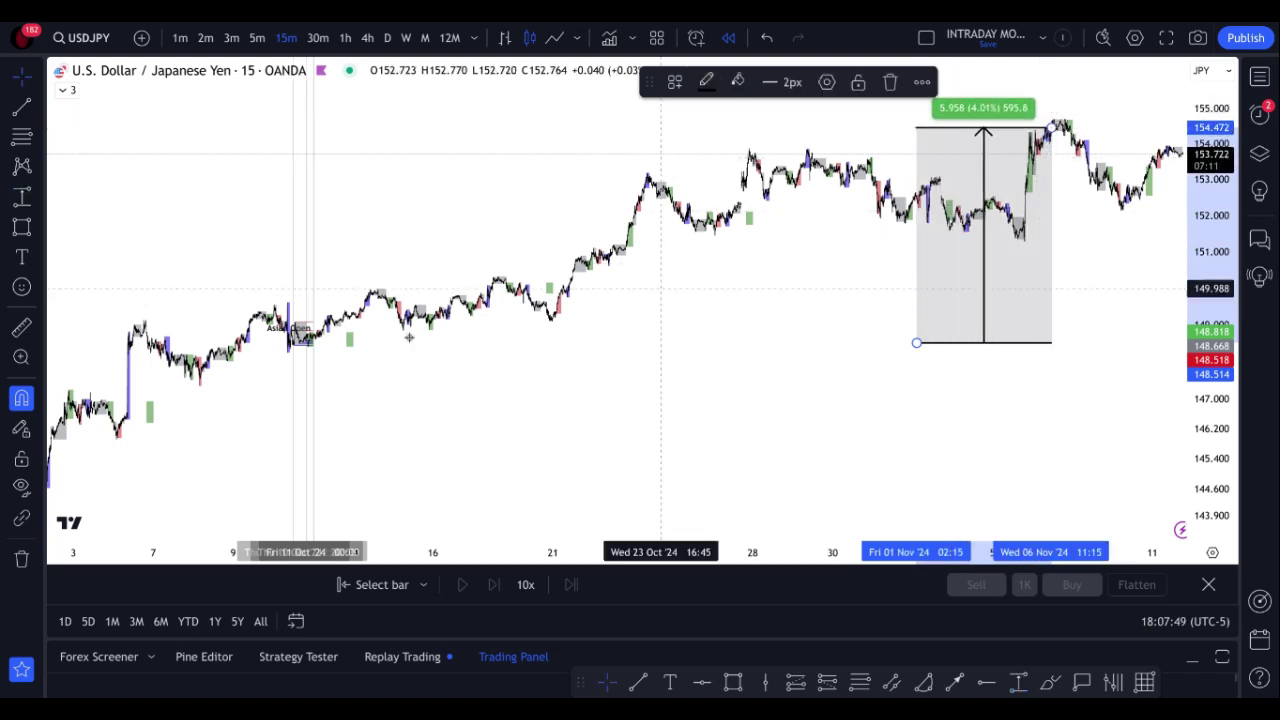
{"action": "left_click", "coordinate": [316, 347]}
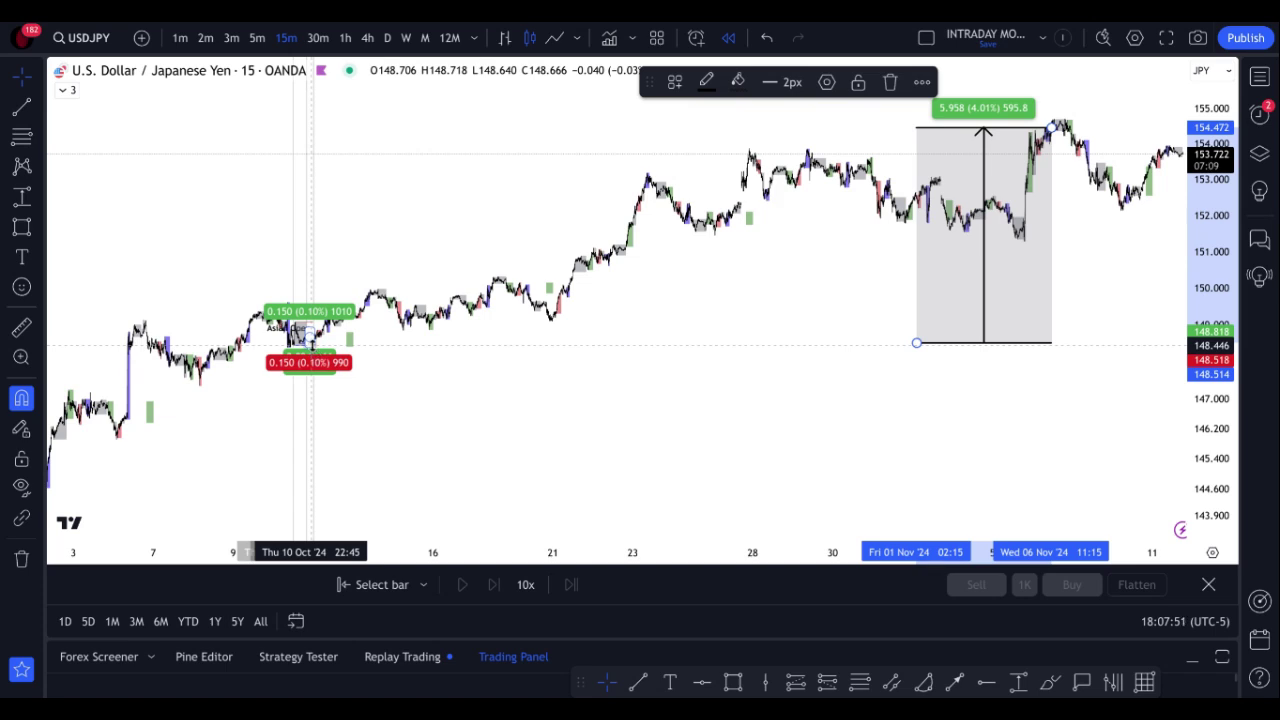
{"action": "left_click", "coordinate": [306, 337]}
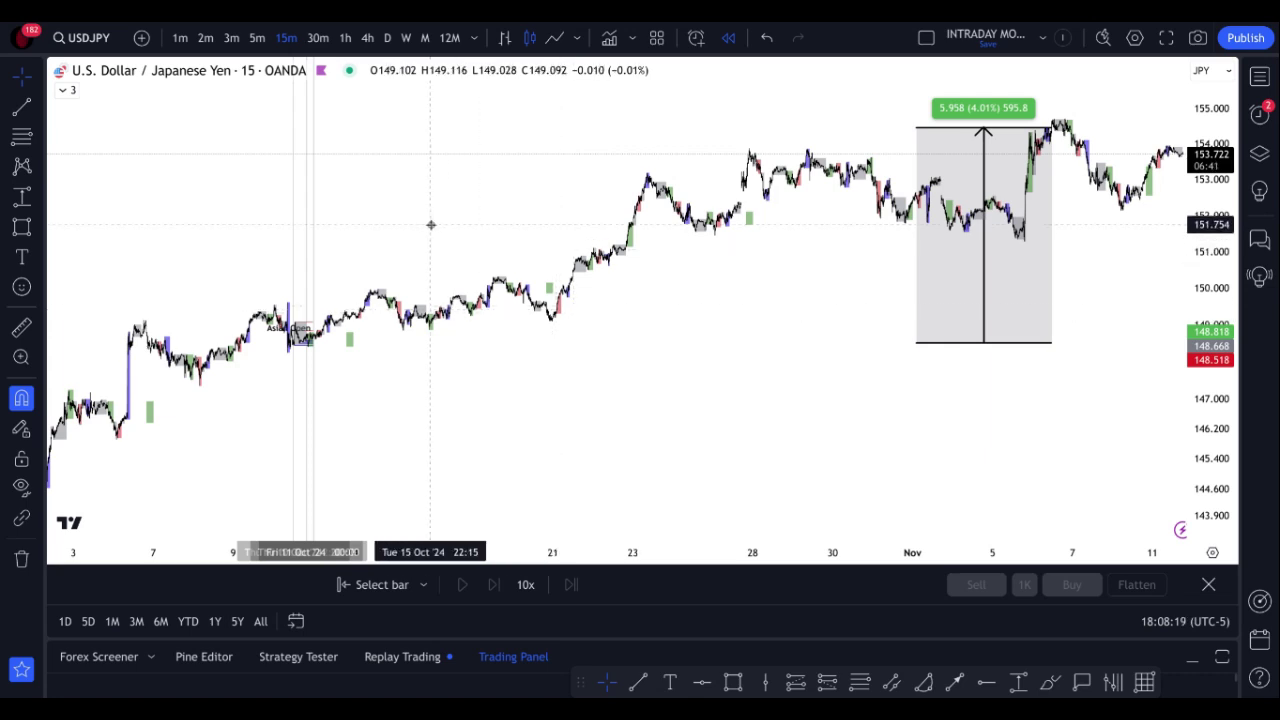
Restart bar replay from the 11 Oct 00:00 bar, resetting and zooming the view
{"action": "left_click", "coordinate": [360, 580]}
{"action": "left_click", "coordinate": [312, 416]}
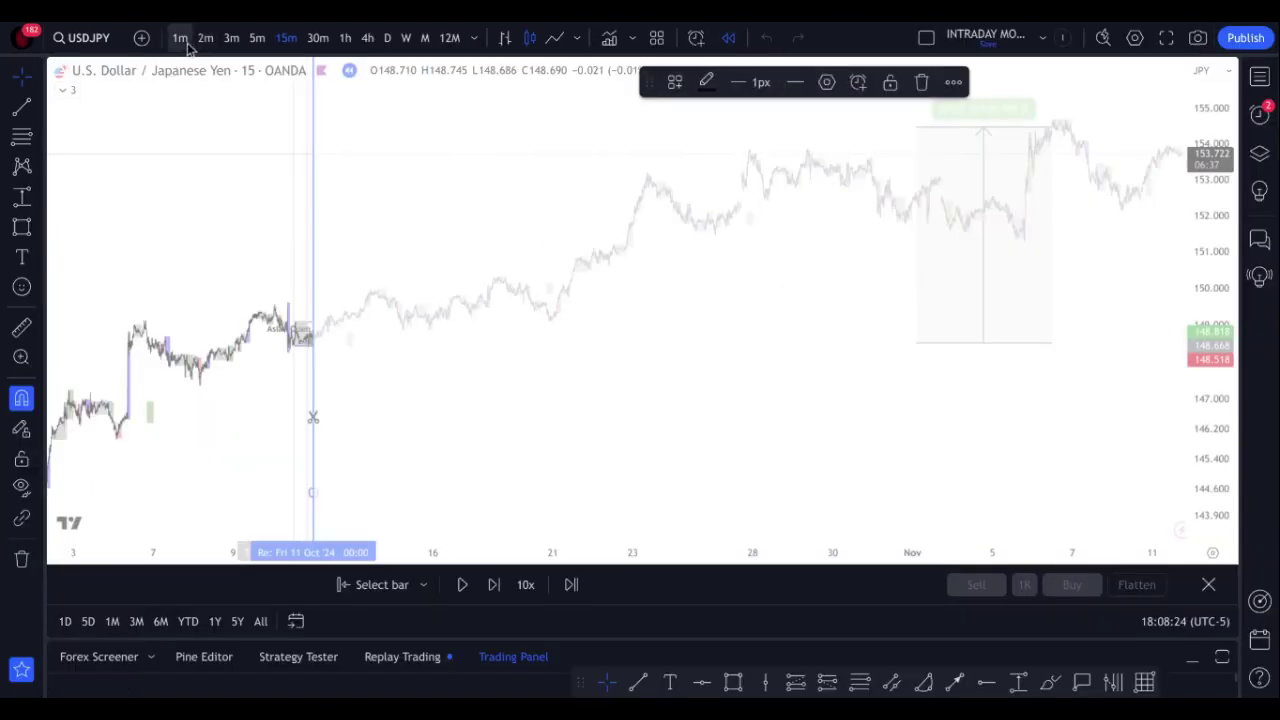
{"action": "right_click", "coordinate": [594, 236]}
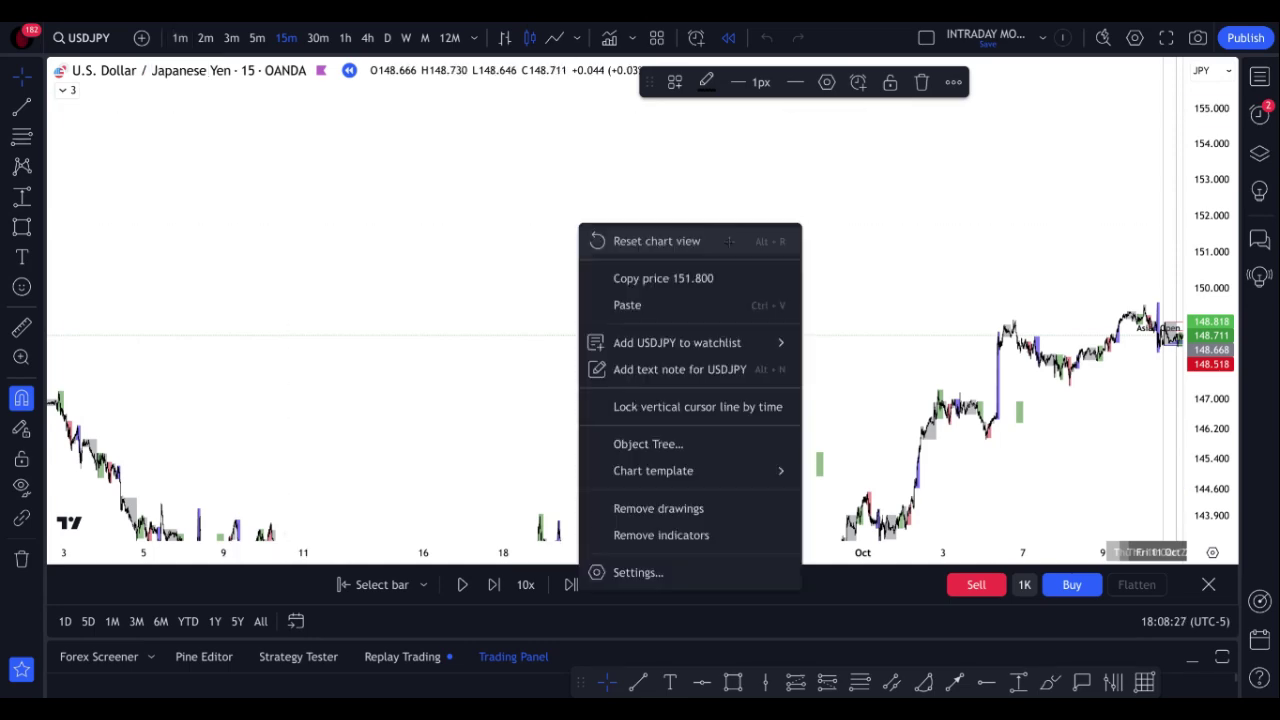
{"action": "left_click", "coordinate": [723, 246]}
{"action": "scroll", "coordinate": [1088, 269], "scroll_direction": "up", "scroll_amount": 10}
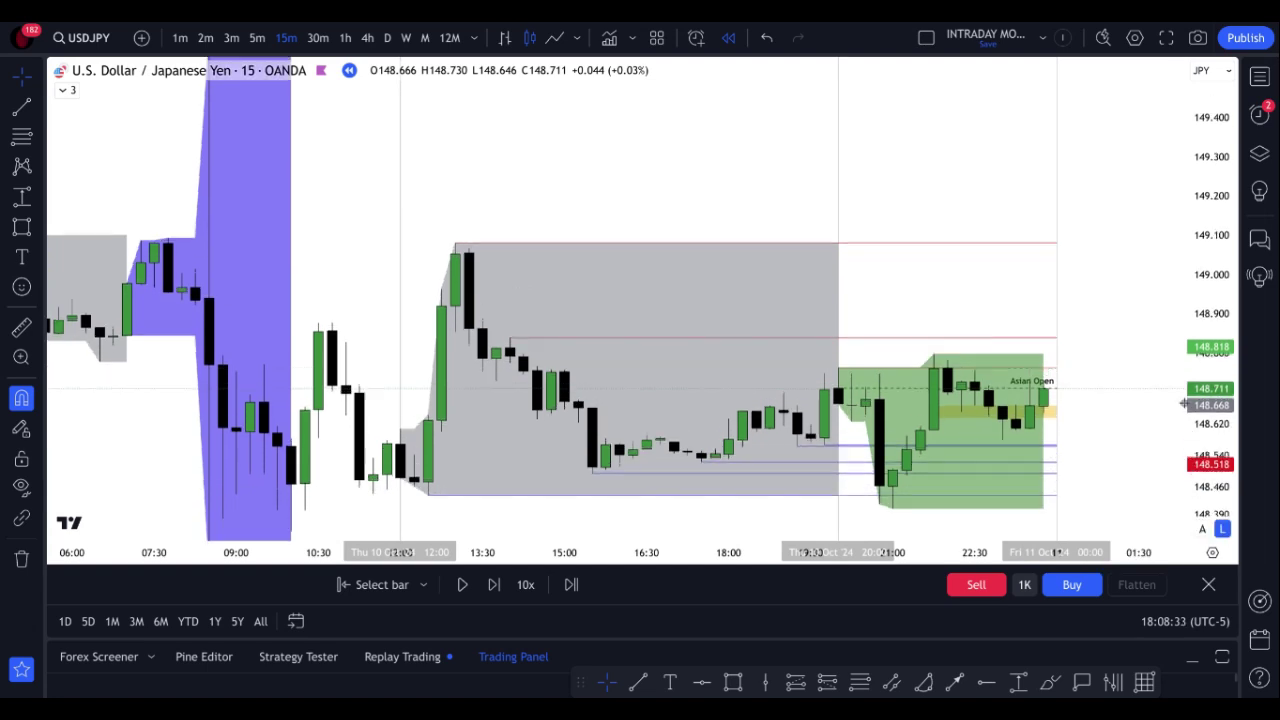
Centre the Asian session and step the replay forward nine bars
{"action": "left_click_drag", "start_coordinate": [904, 400], "coordinate": [822, 400]}
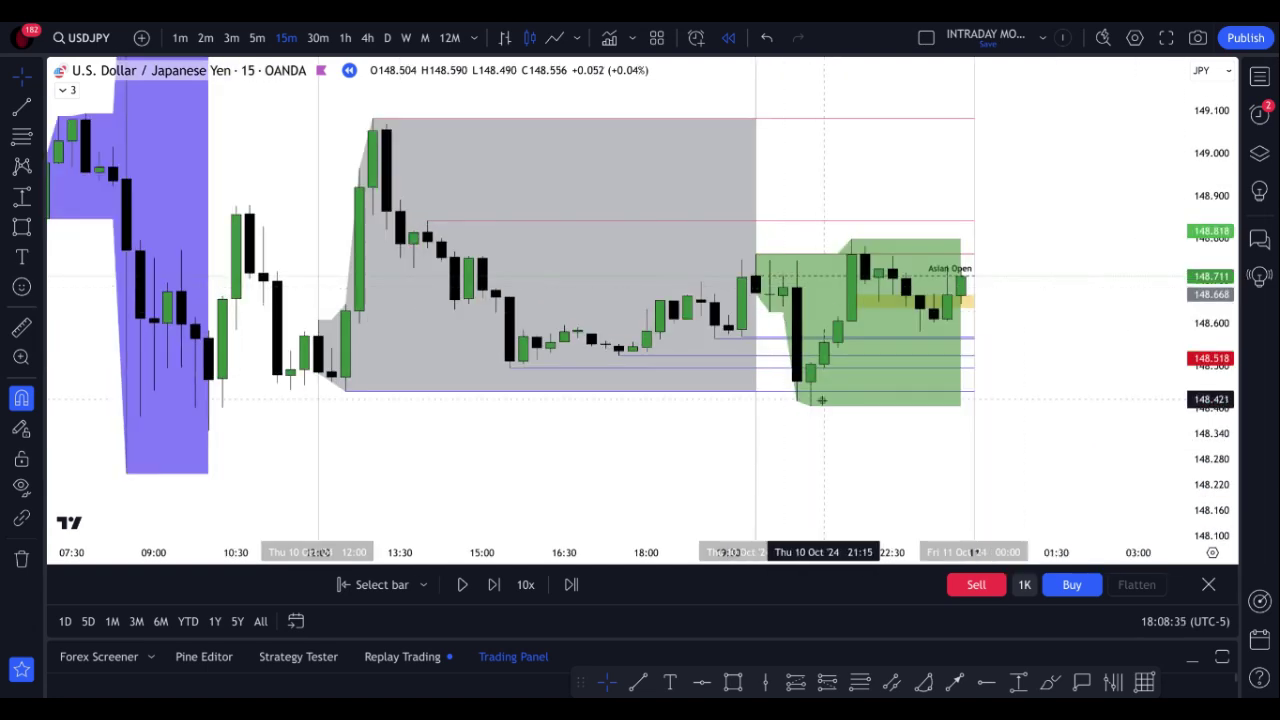
{"action": "left_click", "coordinate": [493, 585]}
{"action": "left_click", "coordinate": [493, 585]}
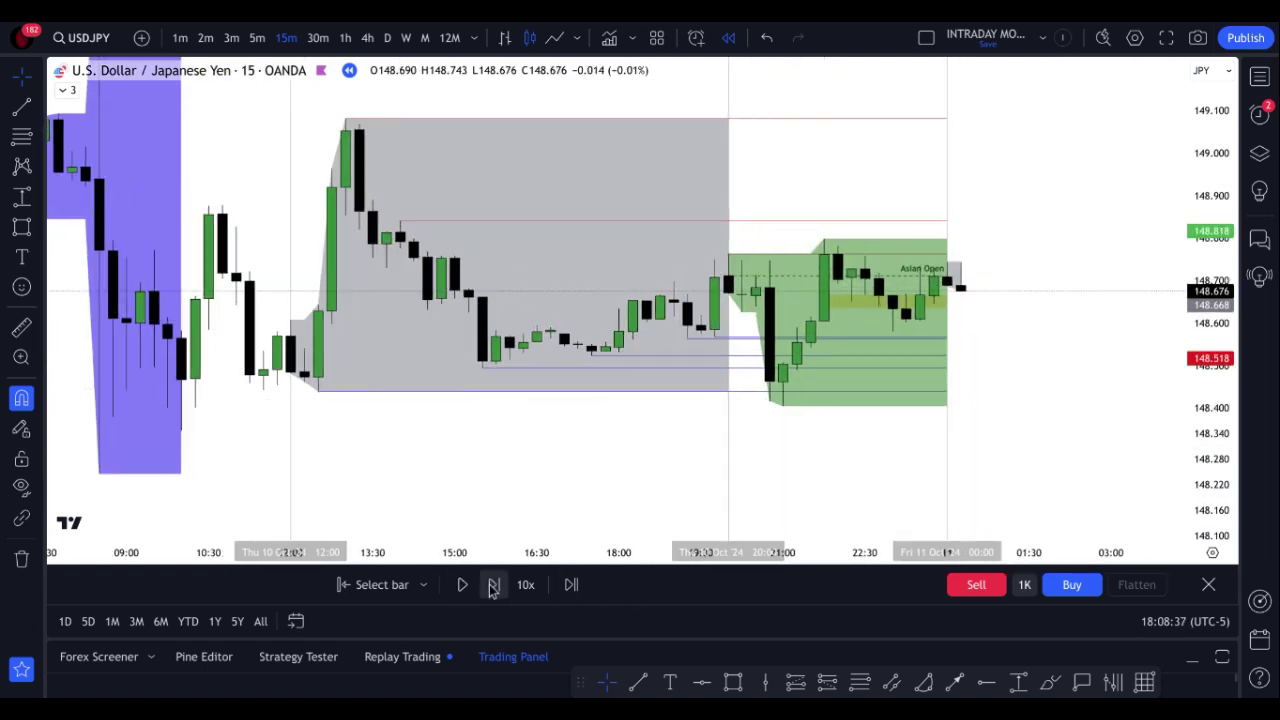
{"action": "left_click", "coordinate": [493, 585]}
{"action": "left_click", "coordinate": [493, 585]}
{"action": "left_click", "coordinate": [493, 585]}
{"action": "left_click", "coordinate": [493, 585]}
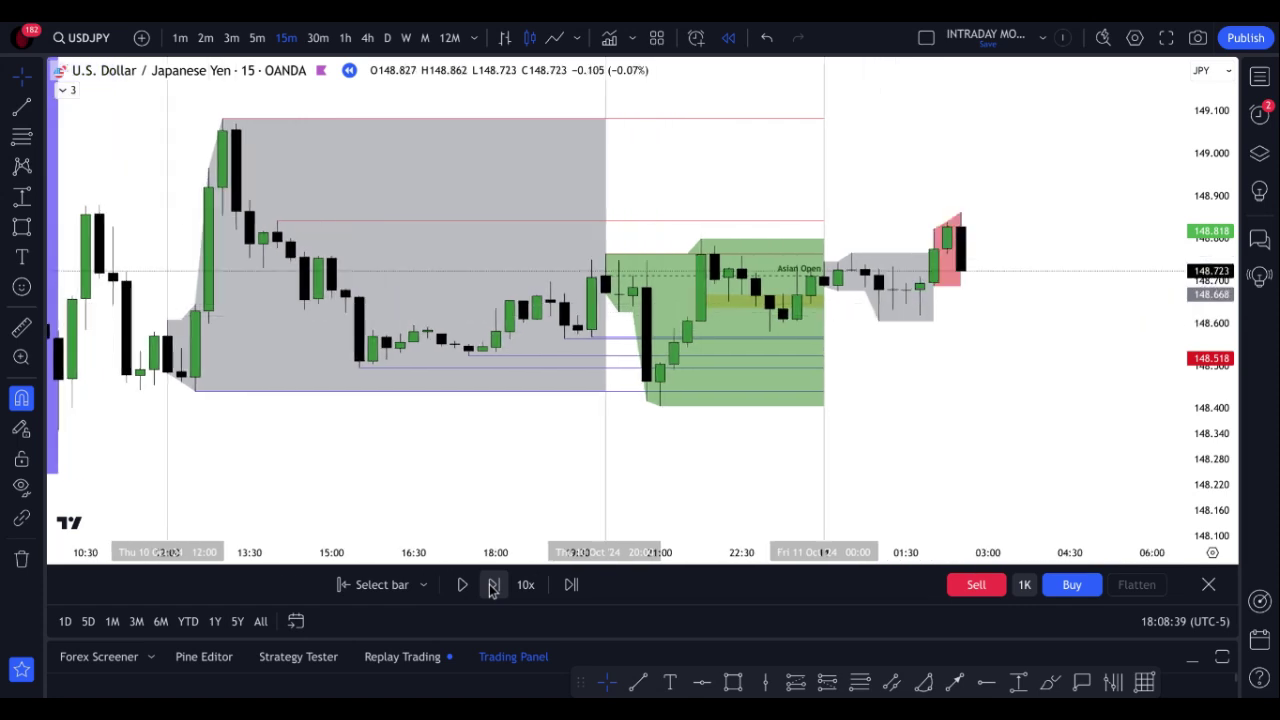
{"action": "left_click", "coordinate": [493, 585]}
{"action": "left_click", "coordinate": [493, 585]}
{"action": "left_click", "coordinate": [493, 585]}
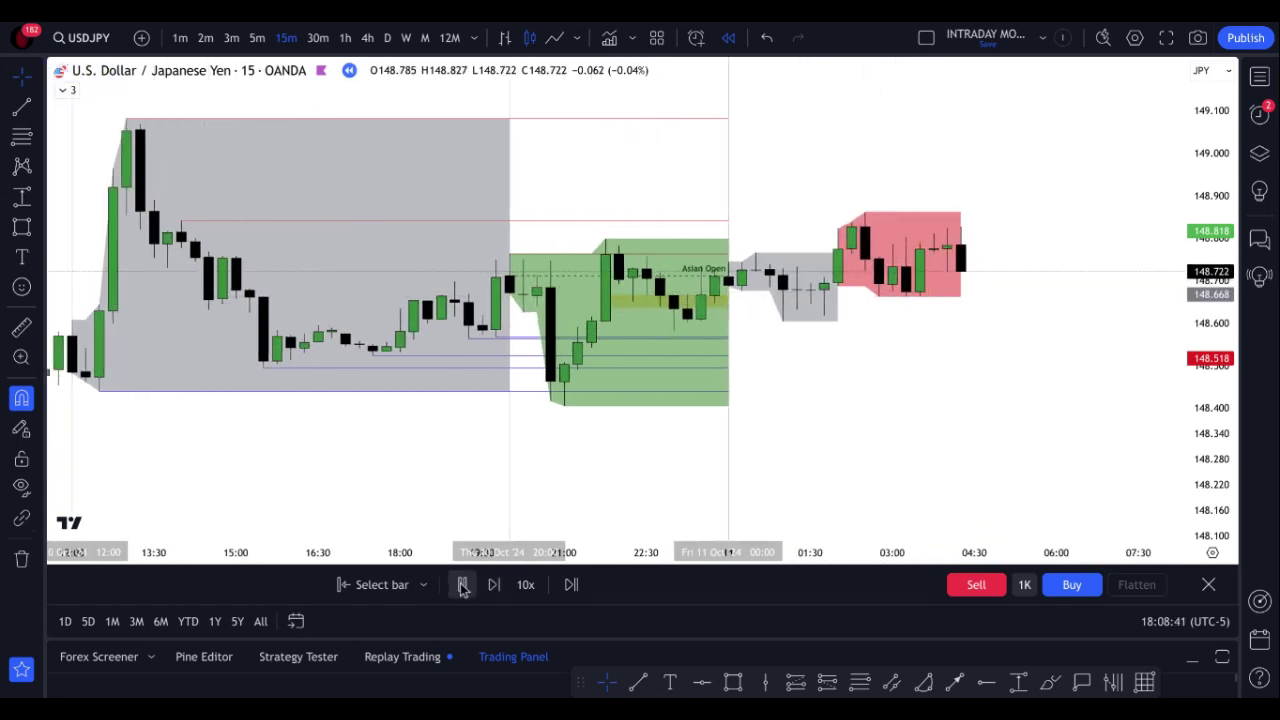
Play the replay into Friday morning, pausing near 149.263, and reframe the candles
{"action": "left_click", "coordinate": [462, 585]}
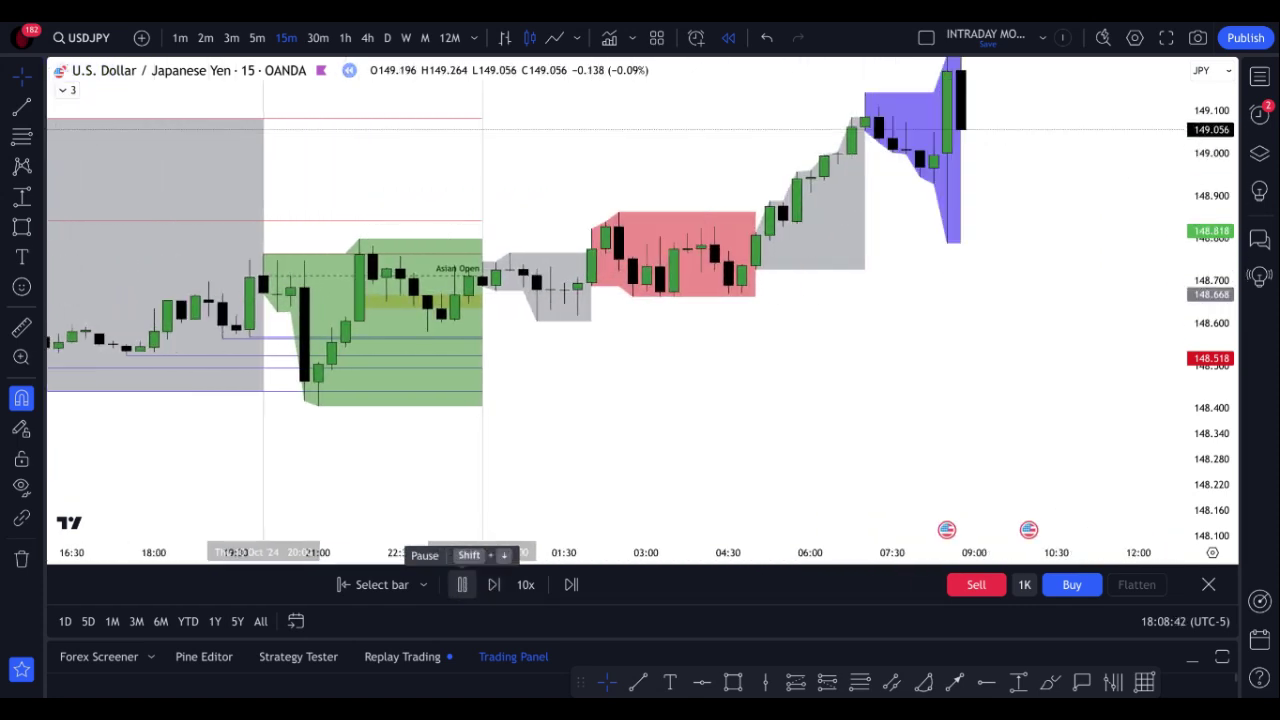
{"action": "left_click", "coordinate": [462, 585]}
{"action": "scroll", "coordinate": [920, 350], "scroll_direction": "down", "scroll_amount": 5}
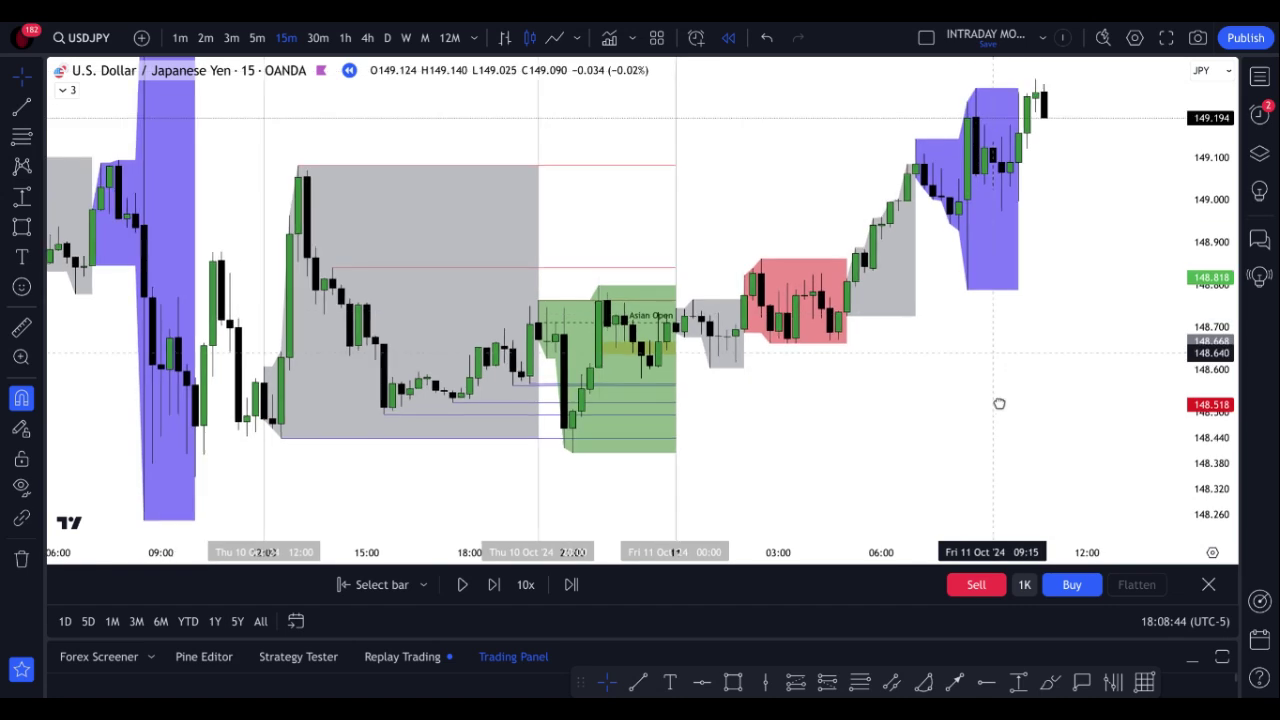
{"action": "left_click_drag", "start_coordinate": [999, 404], "coordinate": [1001, 421]}
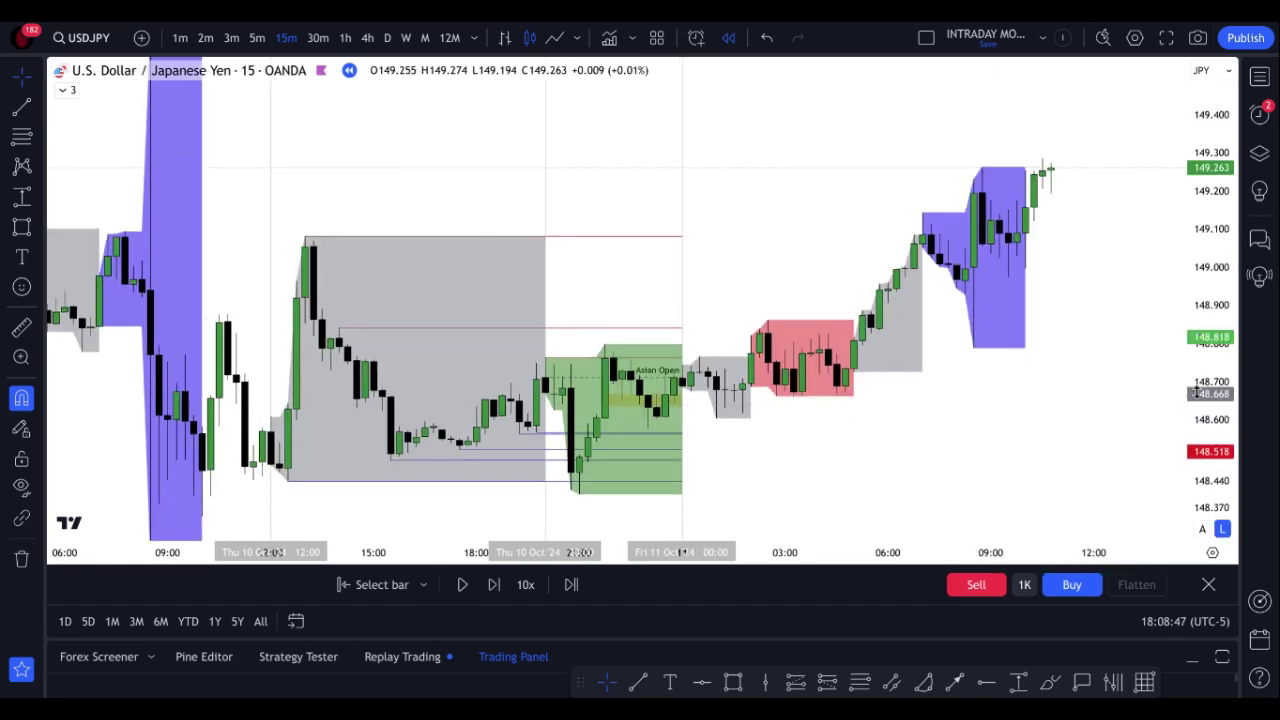